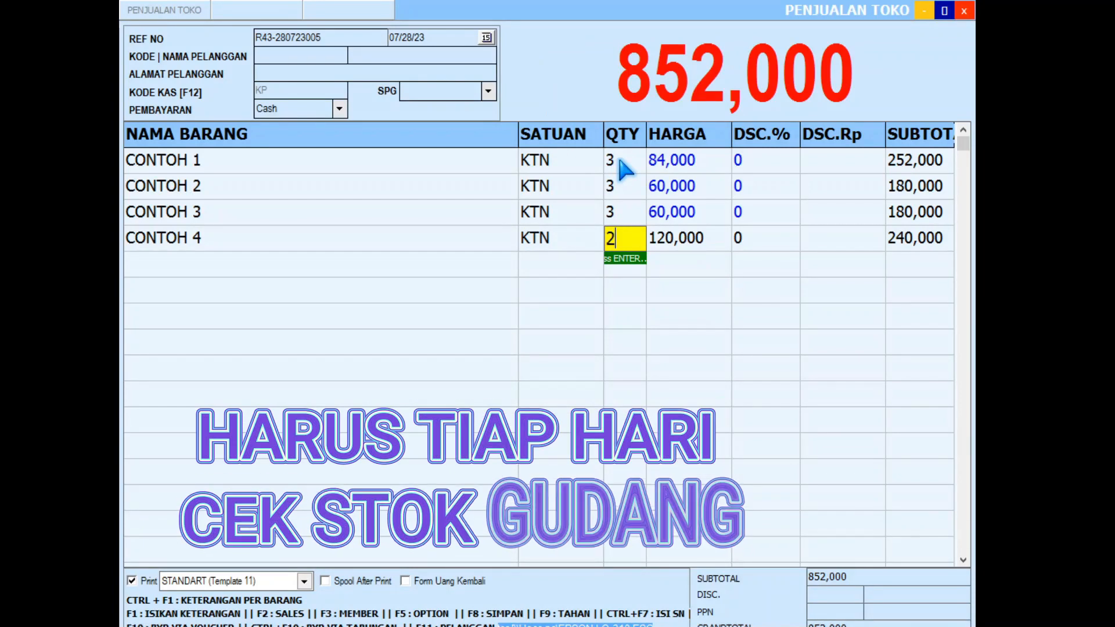
Step: Change CONTOH 1's quantity to 1 and try to save the sale with F8
click(620, 161)
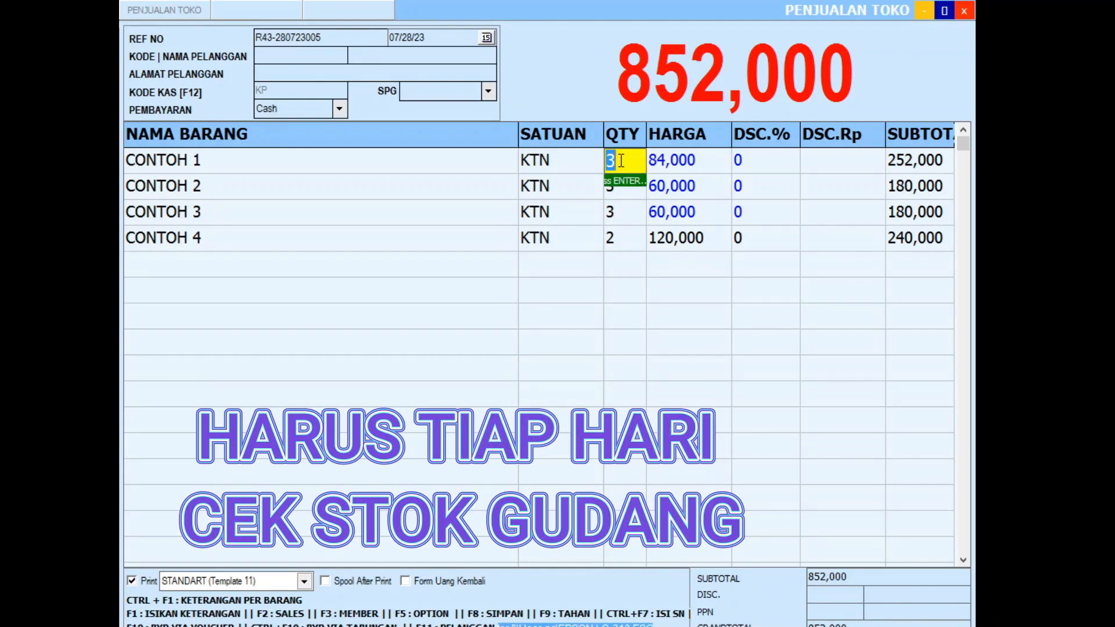
text(1)
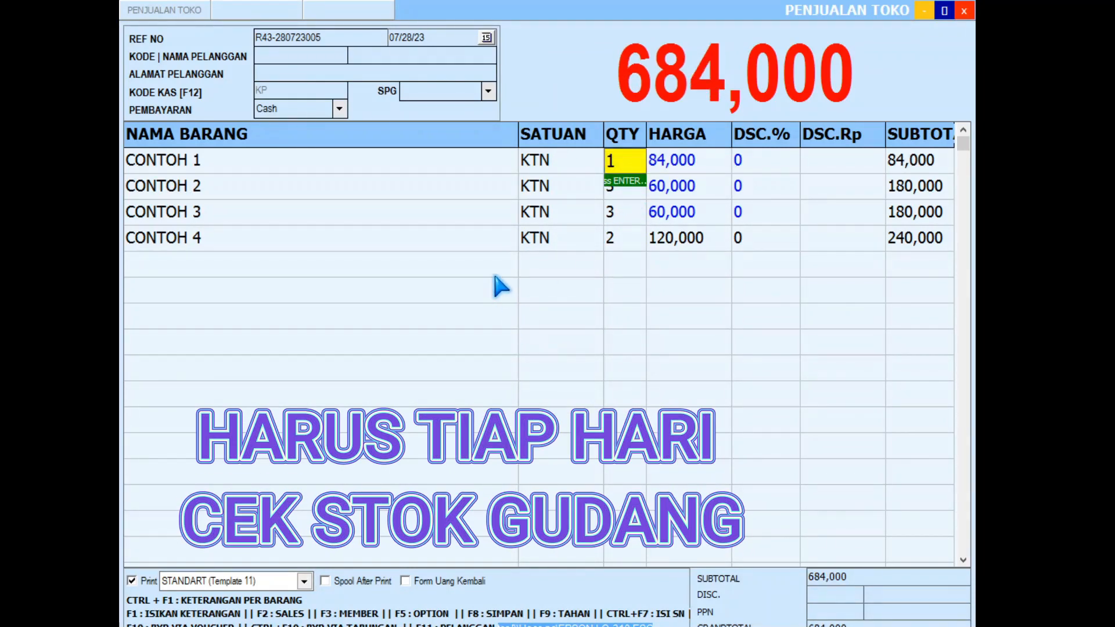
key(F8)
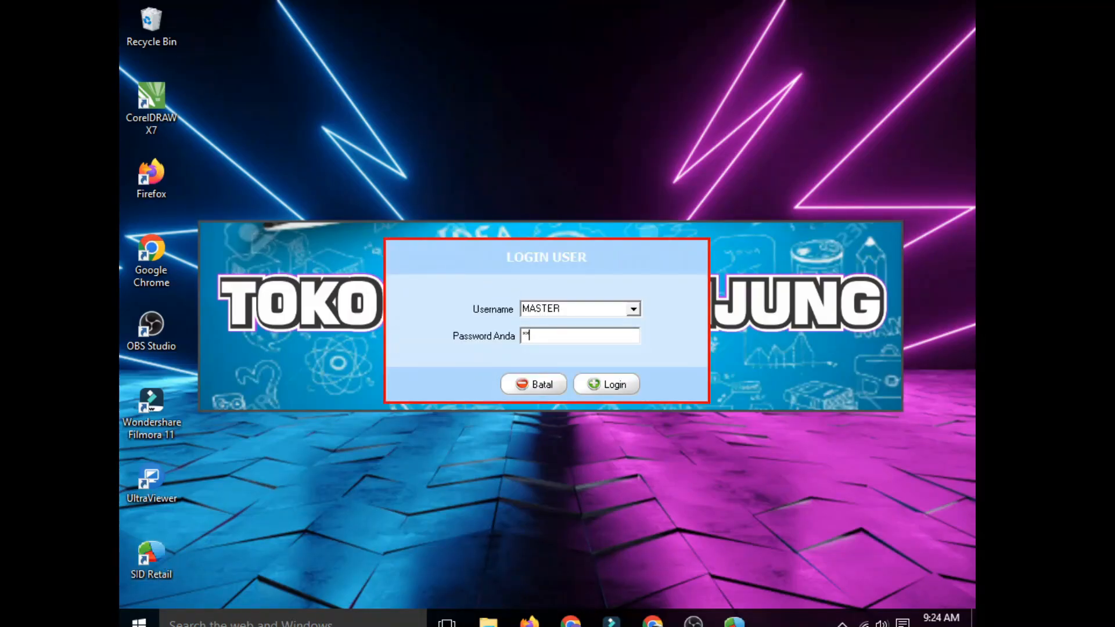
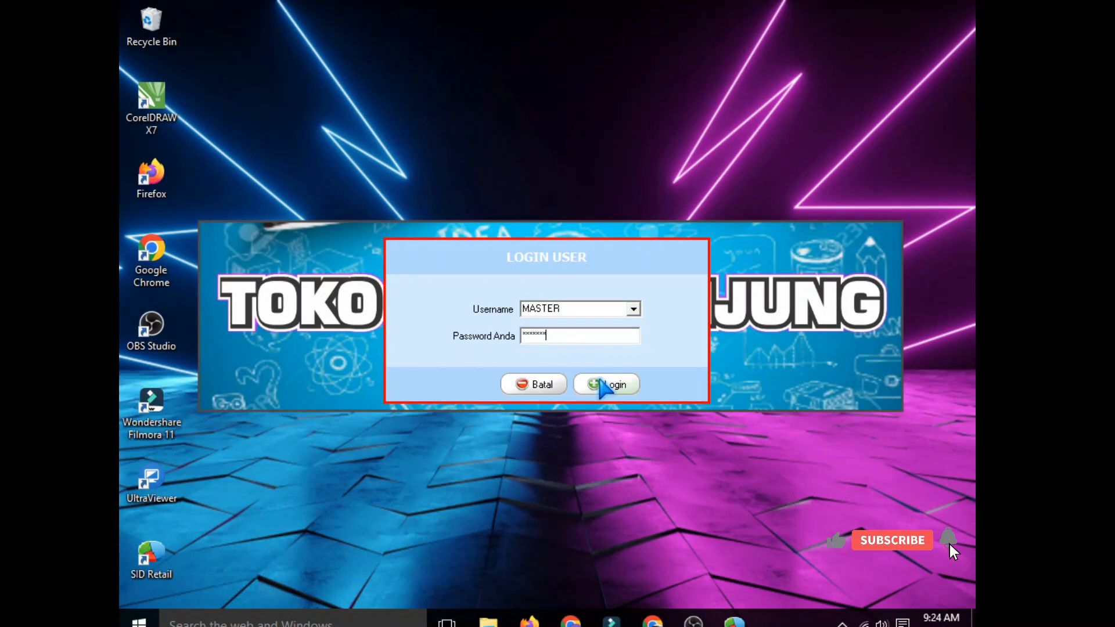
Step: Log in as MASTER with the account password and open the Barang item list
click(604, 385)
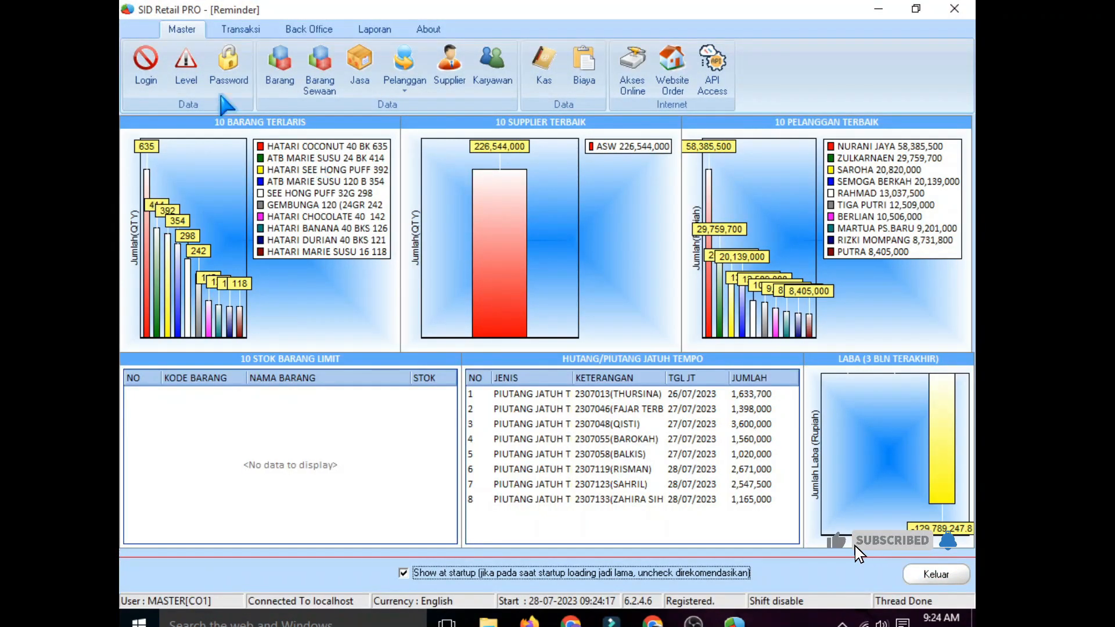
click(280, 67)
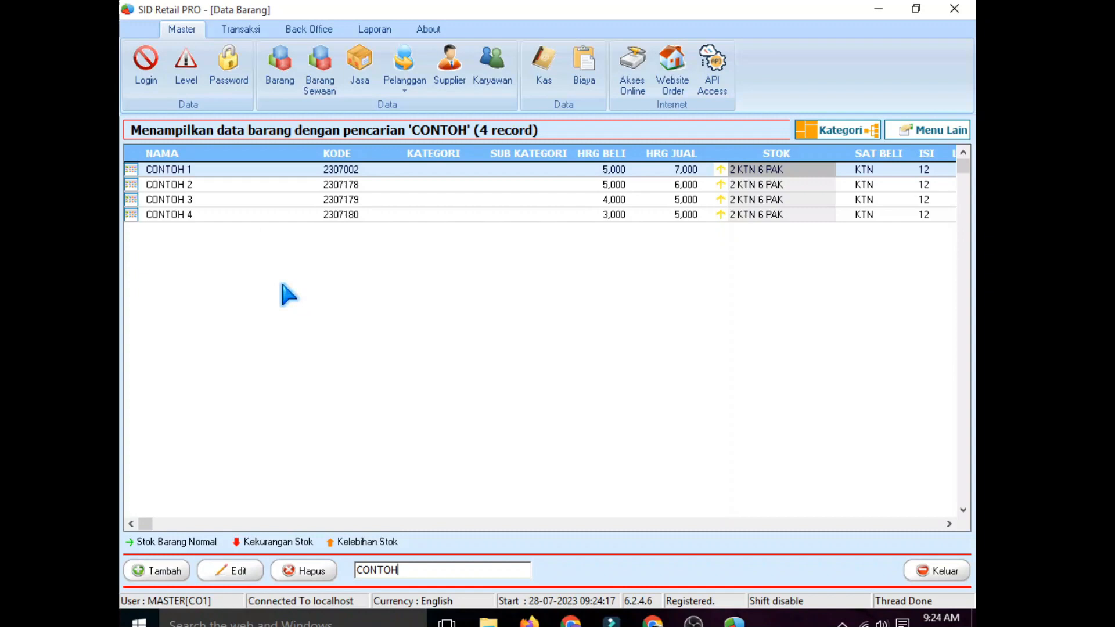
Step: Check the stock of CONTOH 1–4, each showing 2 KTN 6 PAK
click(198, 186)
click(200, 201)
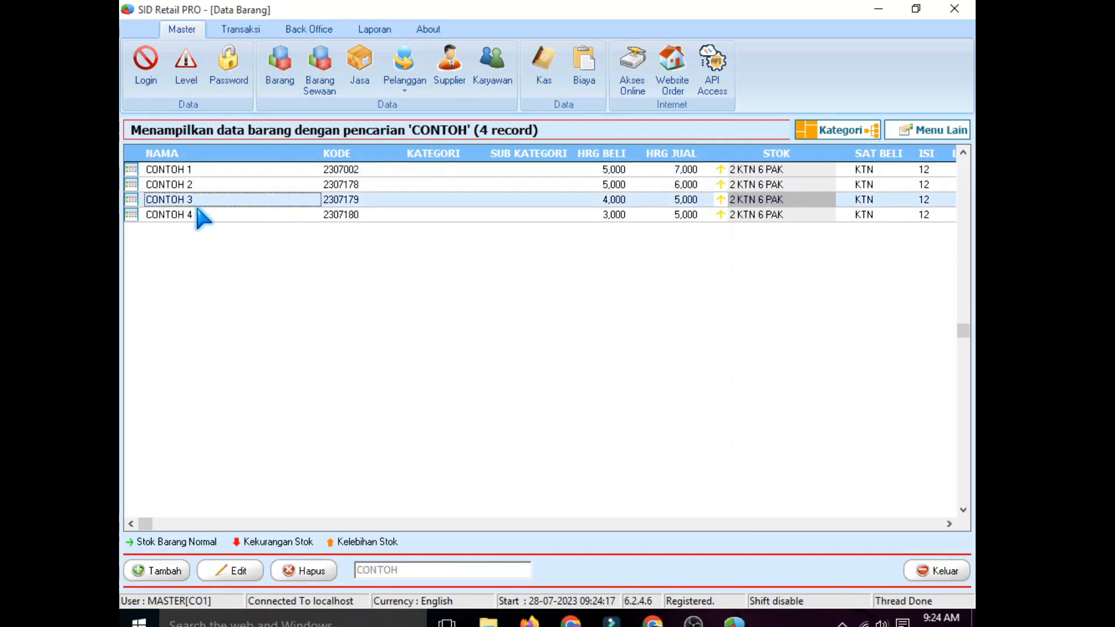
click(200, 215)
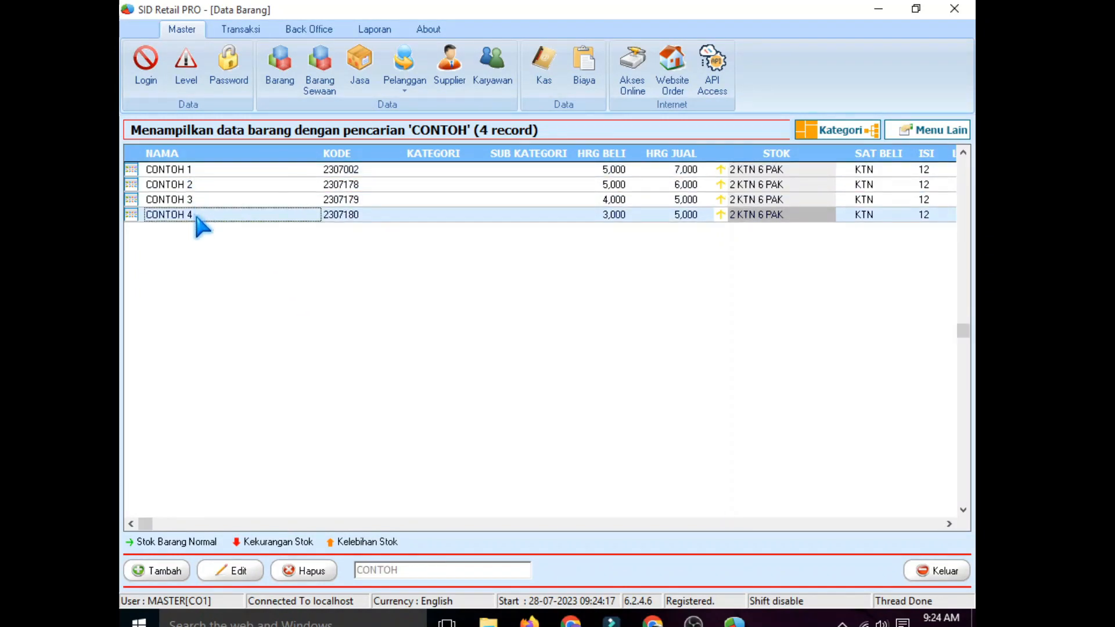
click(198, 169)
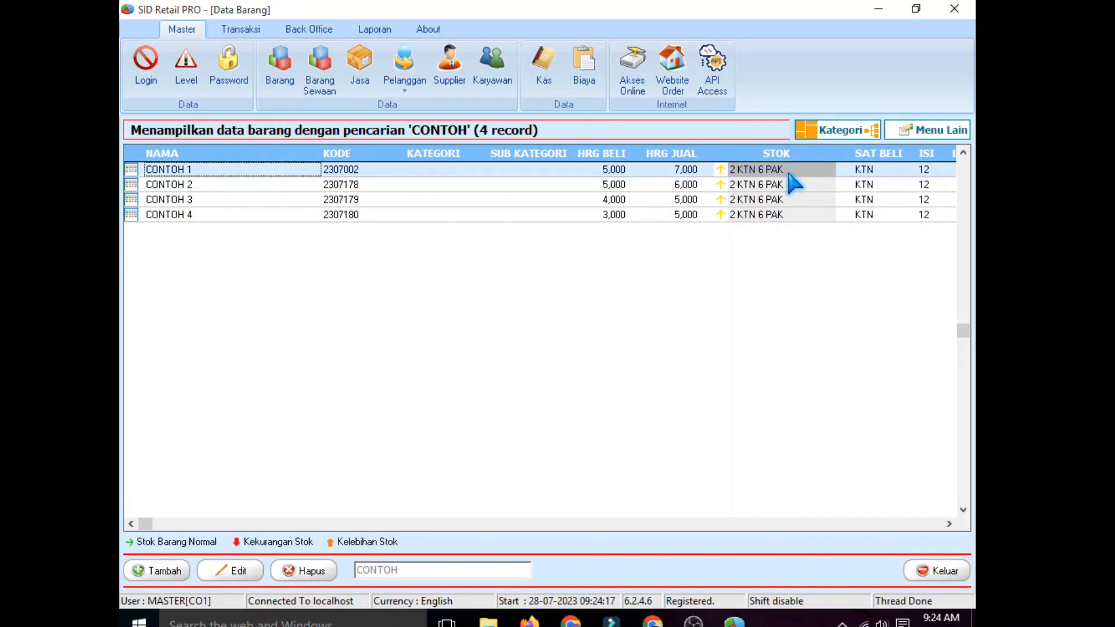
click(198, 186)
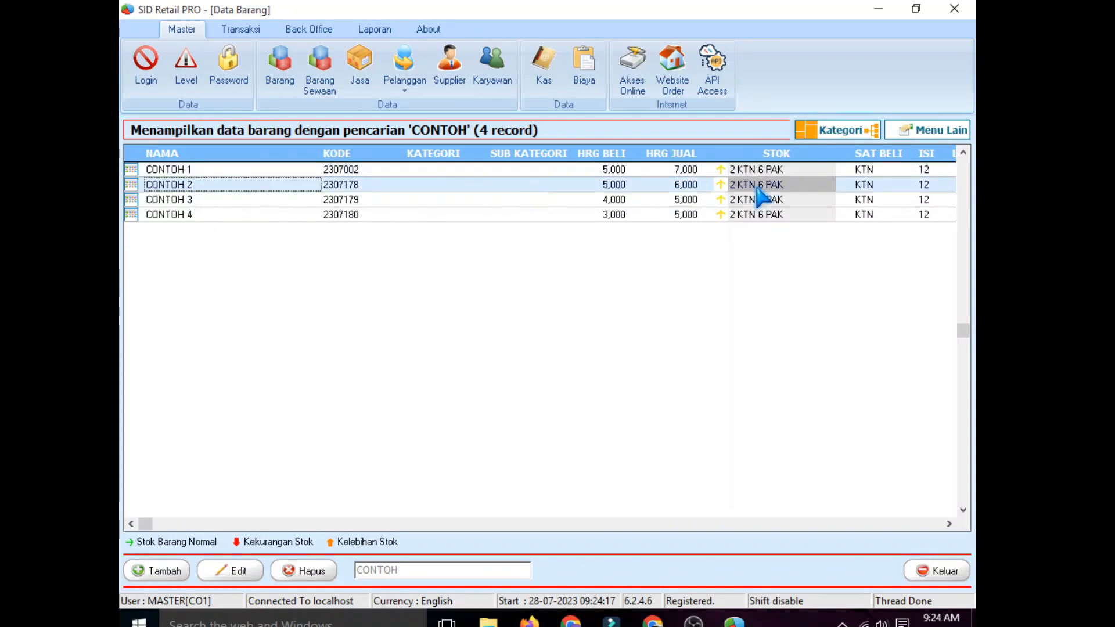
click(216, 203)
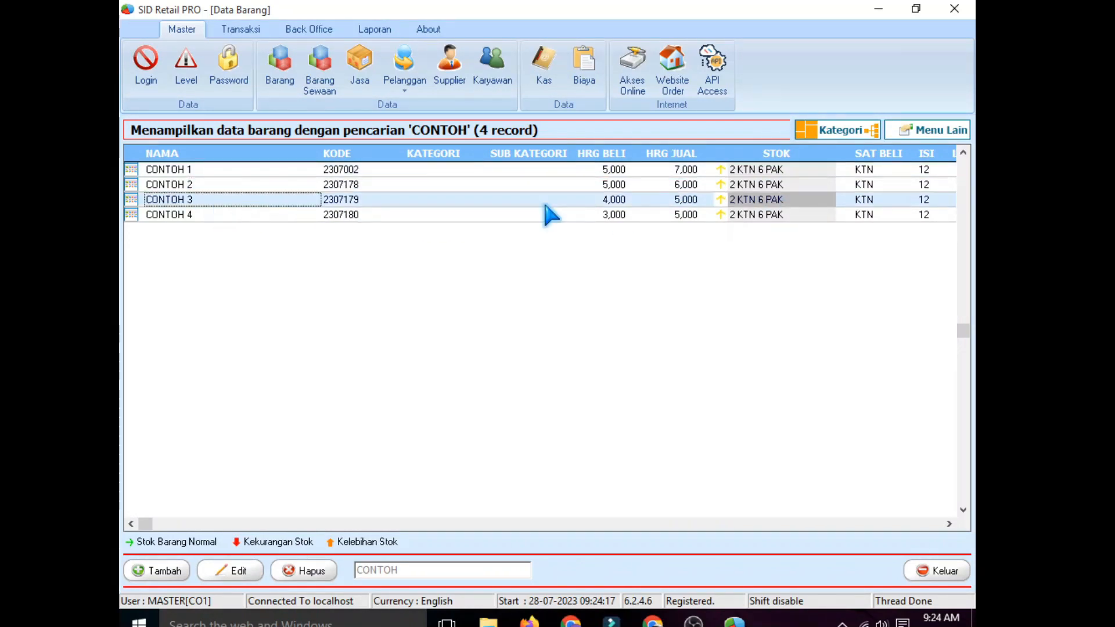
click(200, 218)
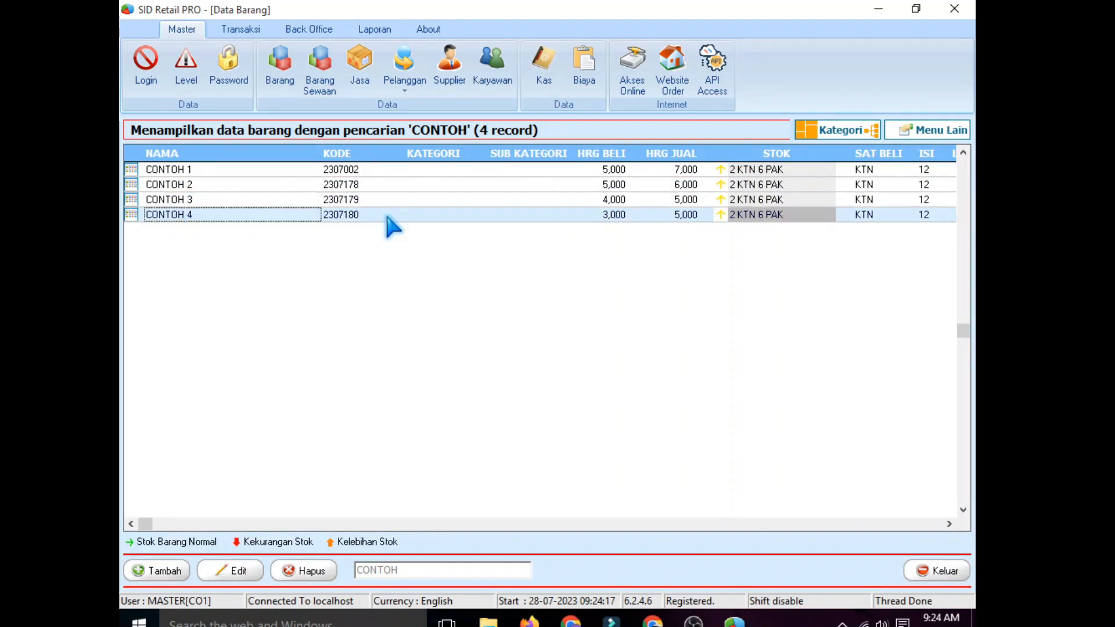
click(766, 216)
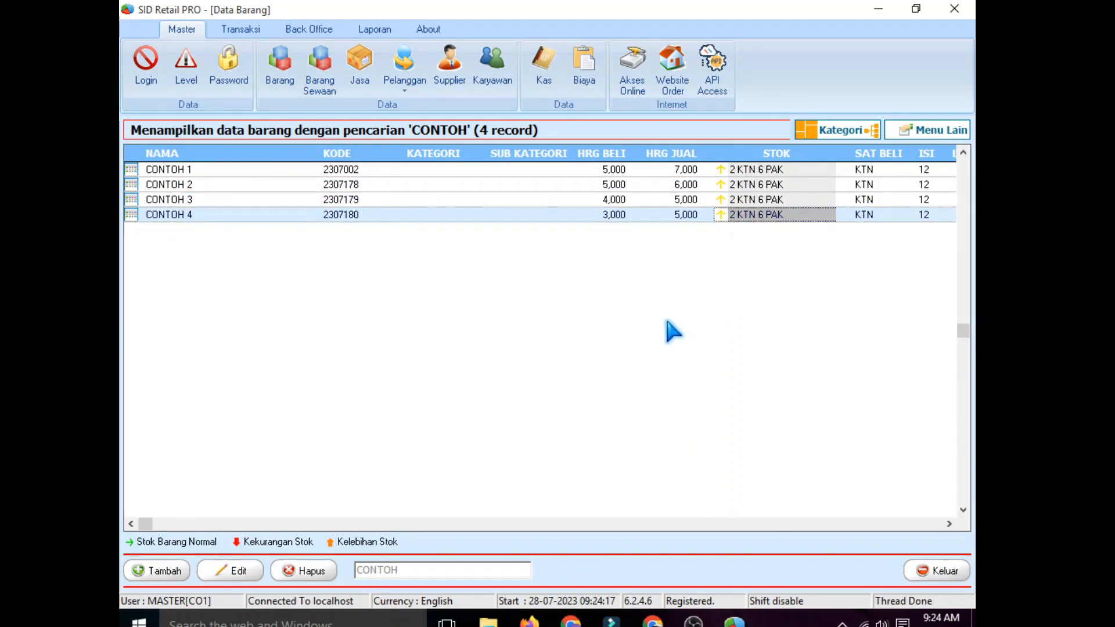
Step: Start a new Penjualan Toko shop sale
click(246, 30)
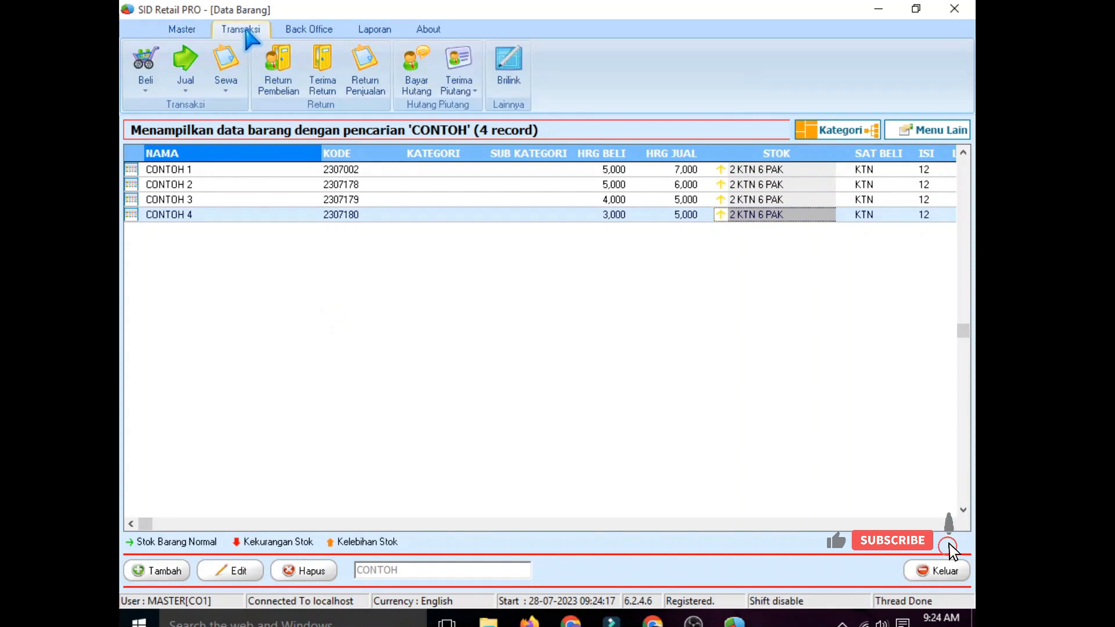
click(185, 64)
click(230, 106)
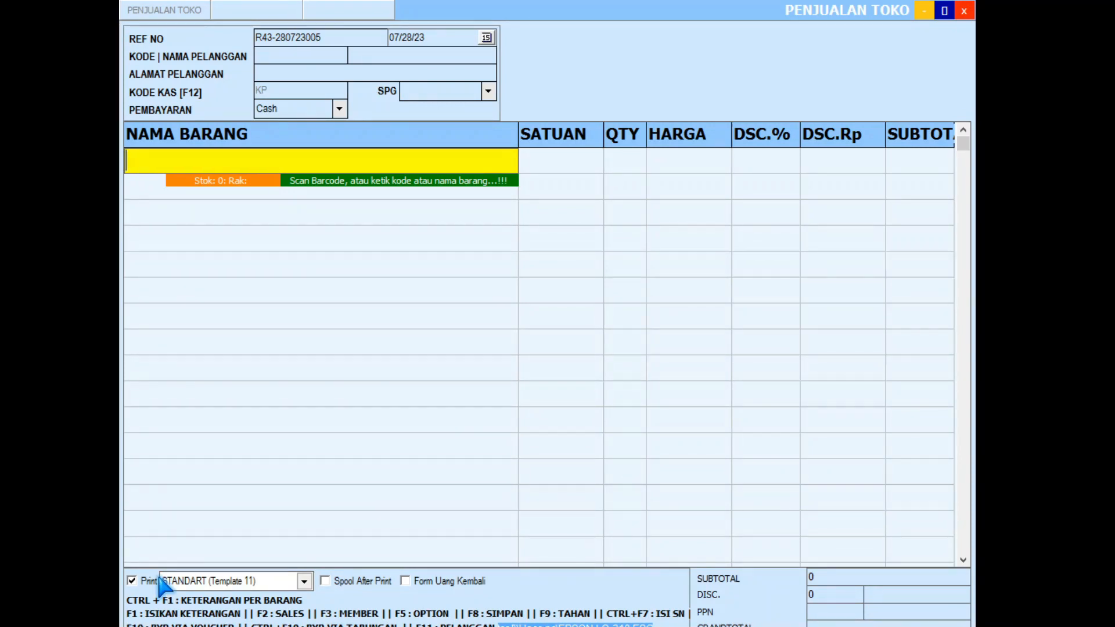
Step: Add CONTOH 1 to the sale as 3 KTN at 84,000
text(CON)
key(Return)
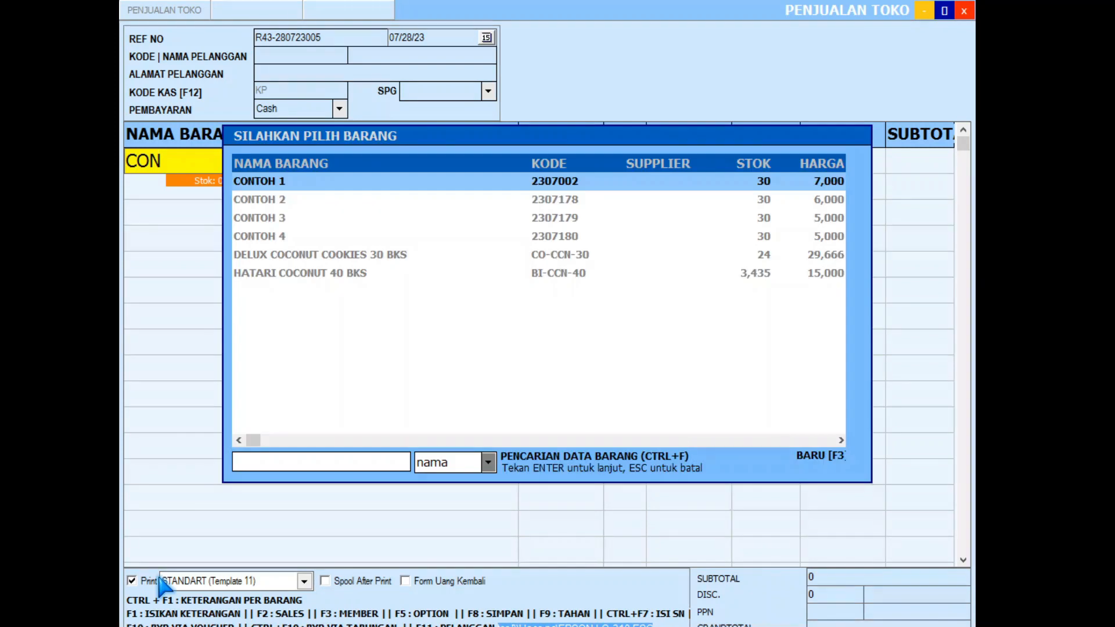
key(Return)
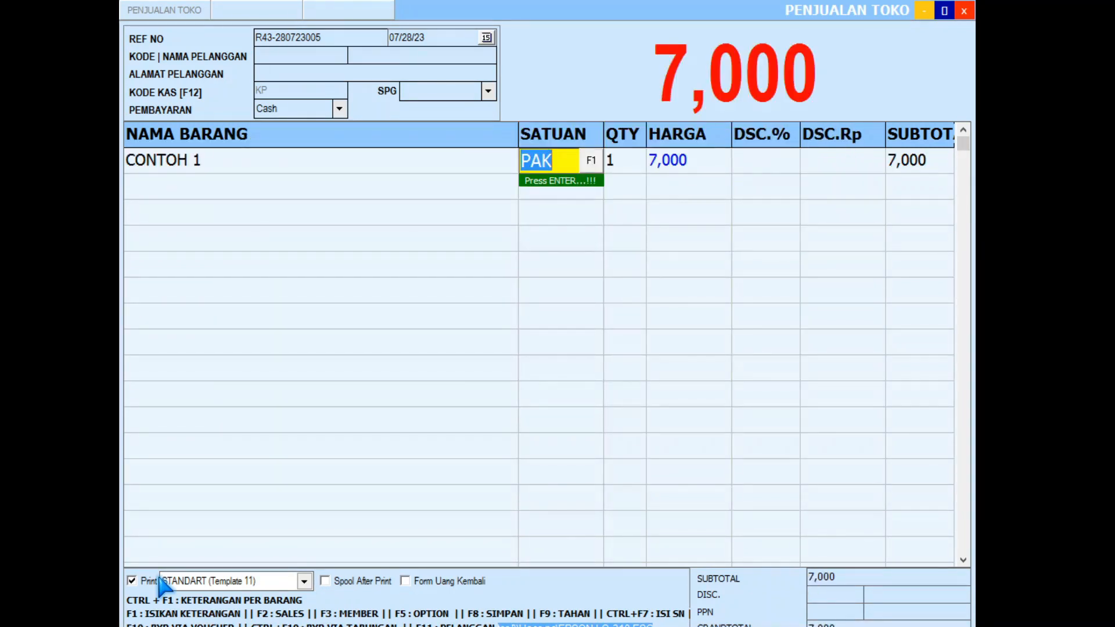
click(591, 165)
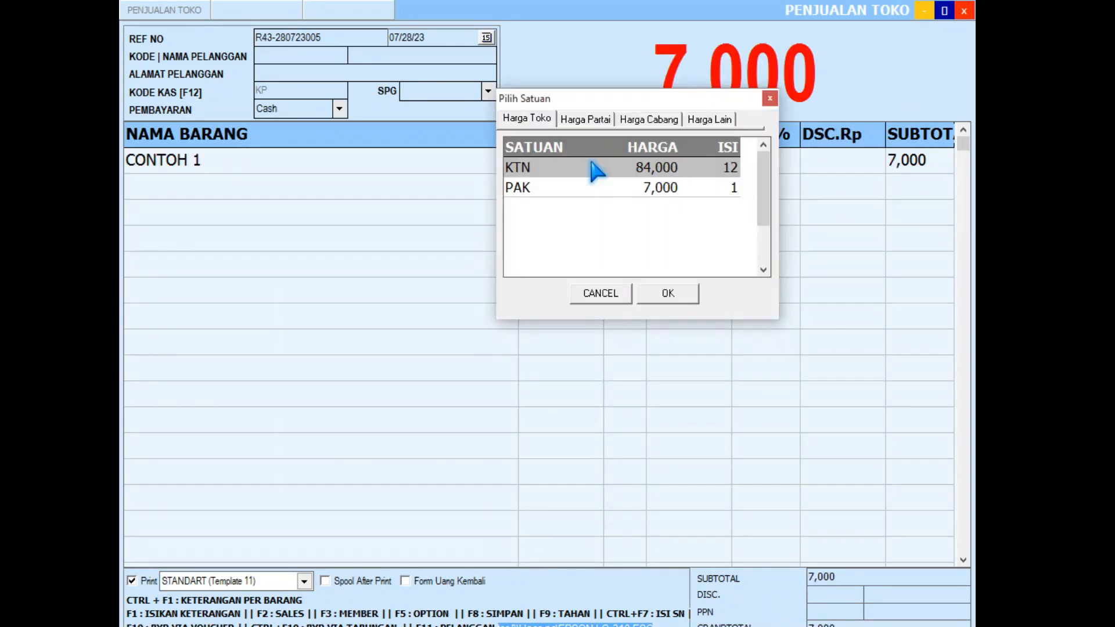
click(689, 295)
click(621, 165)
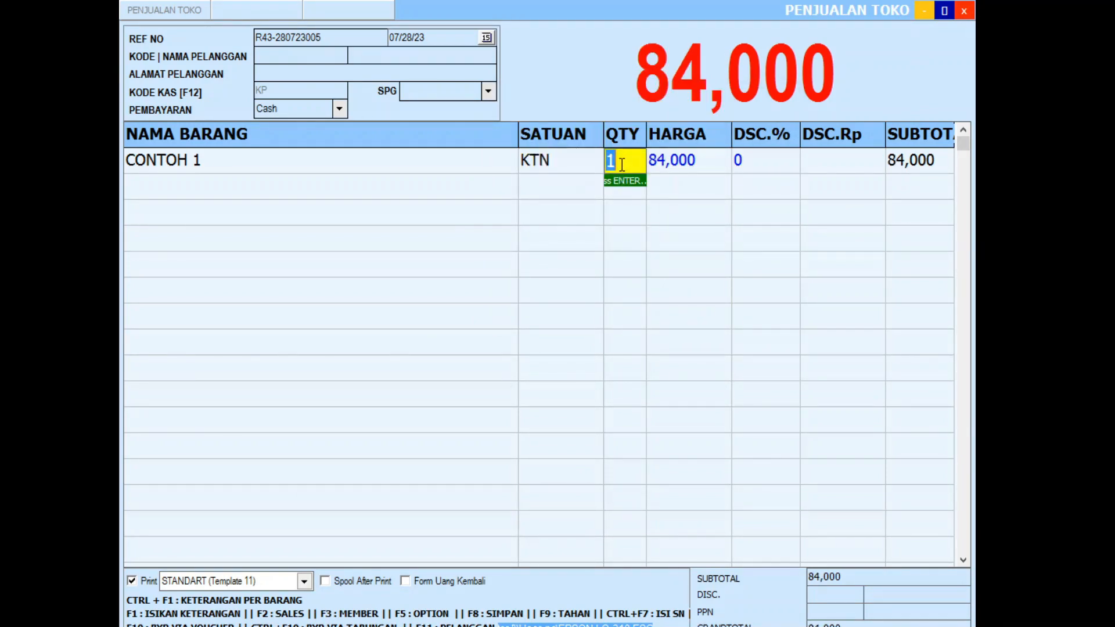
text(3)
key(Return)
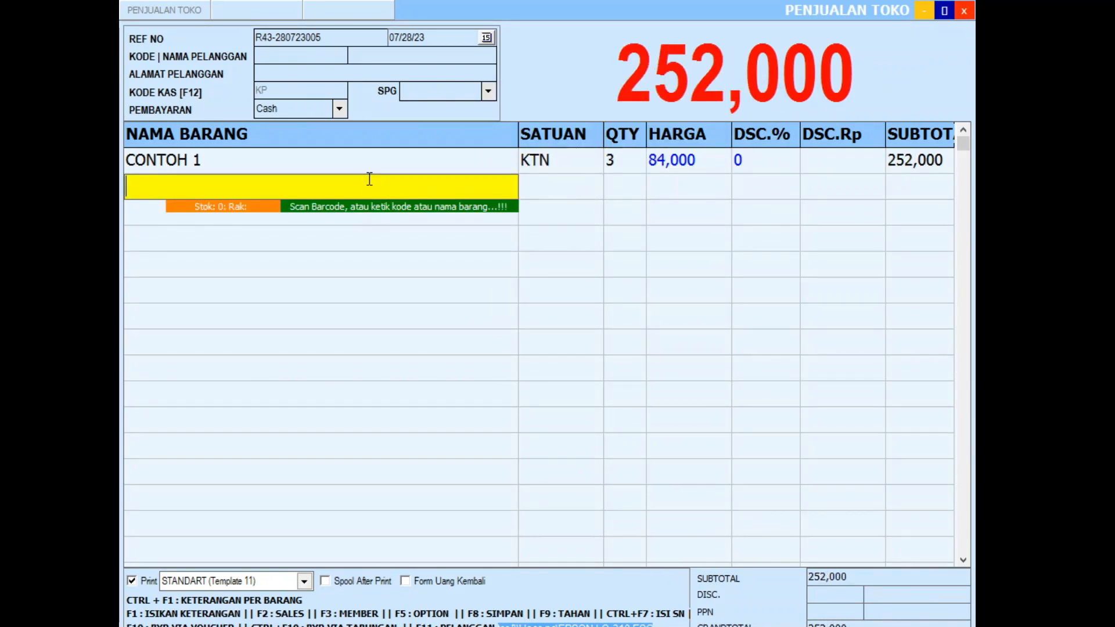
Step: Add CONTOH 2 as 3 KTN at 60,000
text(CON)
key(Return)
key(Down)
key(Return)
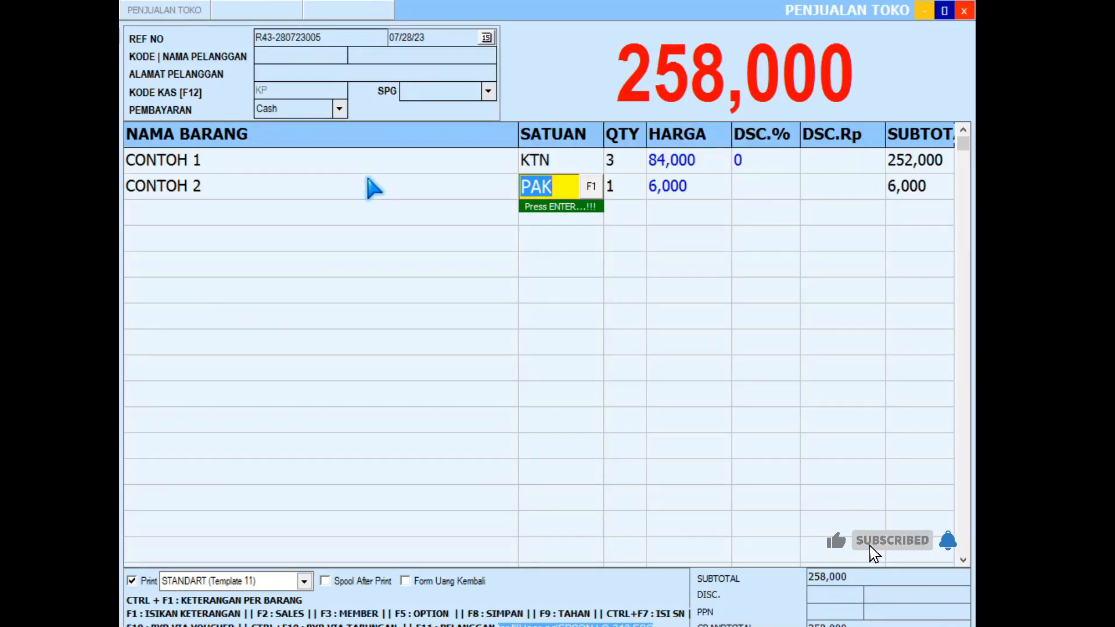
click(595, 184)
click(666, 294)
key(Return)
text(3)
key(Return)
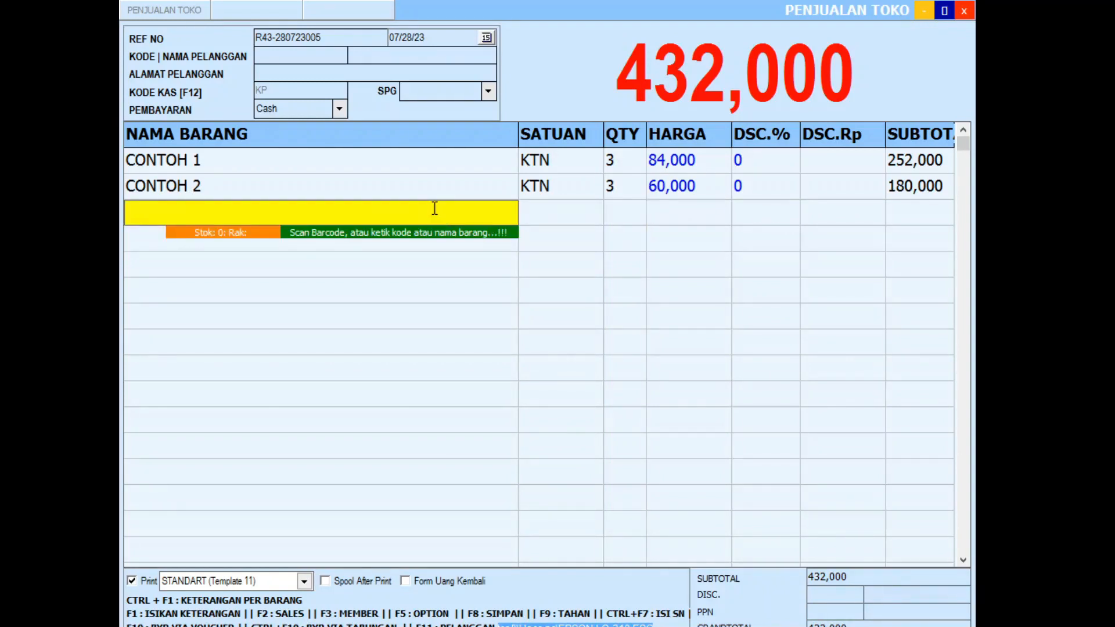
Step: Add CONTOH 3 as 3 KTN
text(CON)
key(Return)
double_click(440, 218)
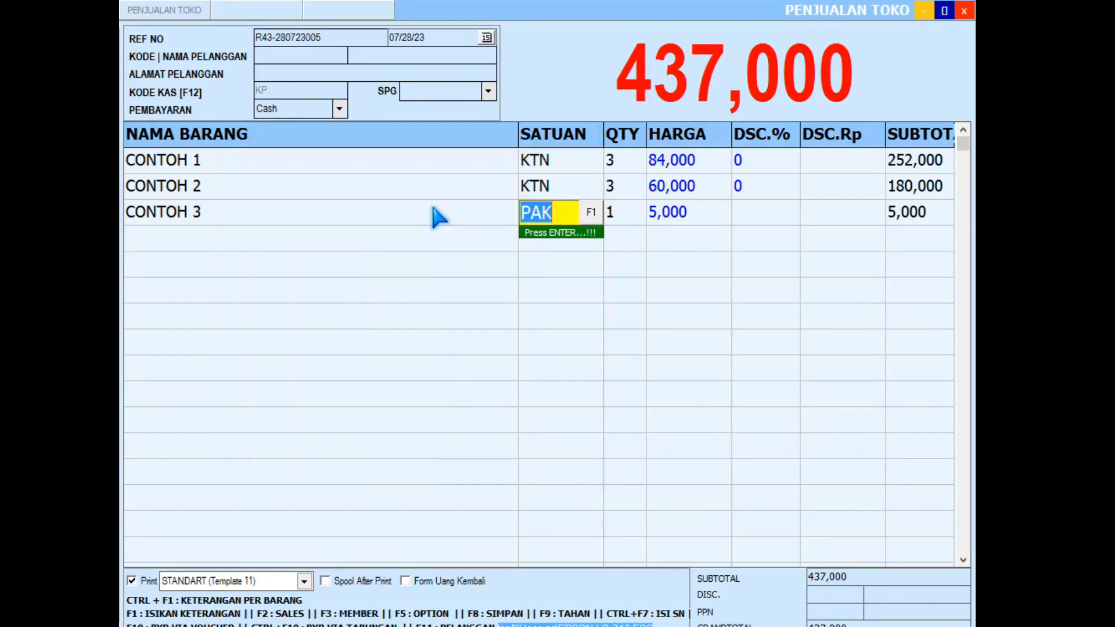
click(592, 212)
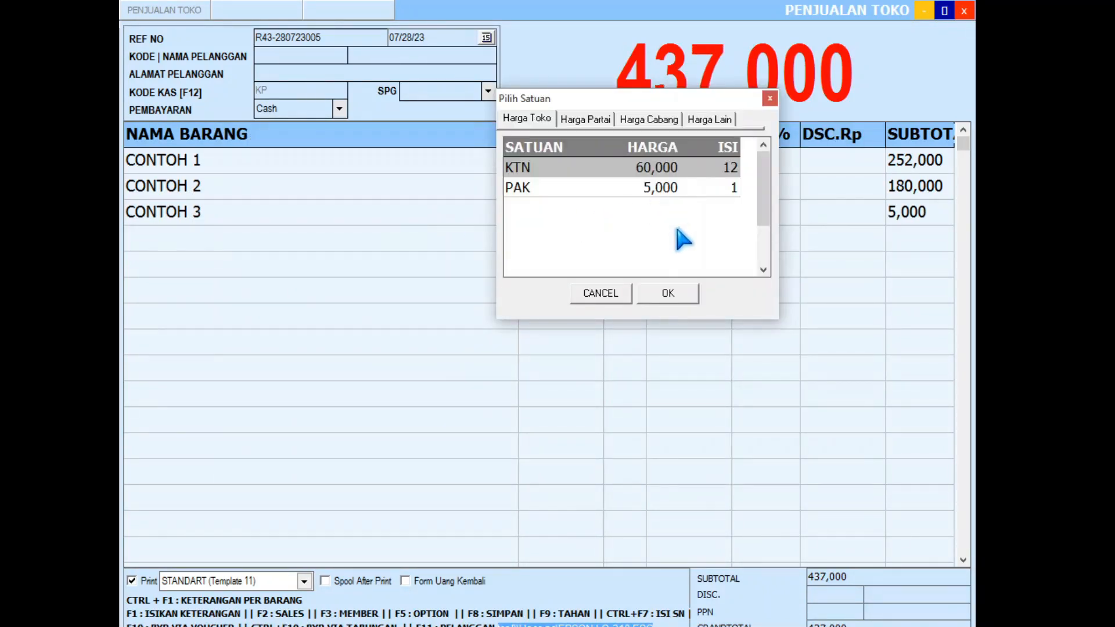
click(675, 294)
key(Return)
text(3)
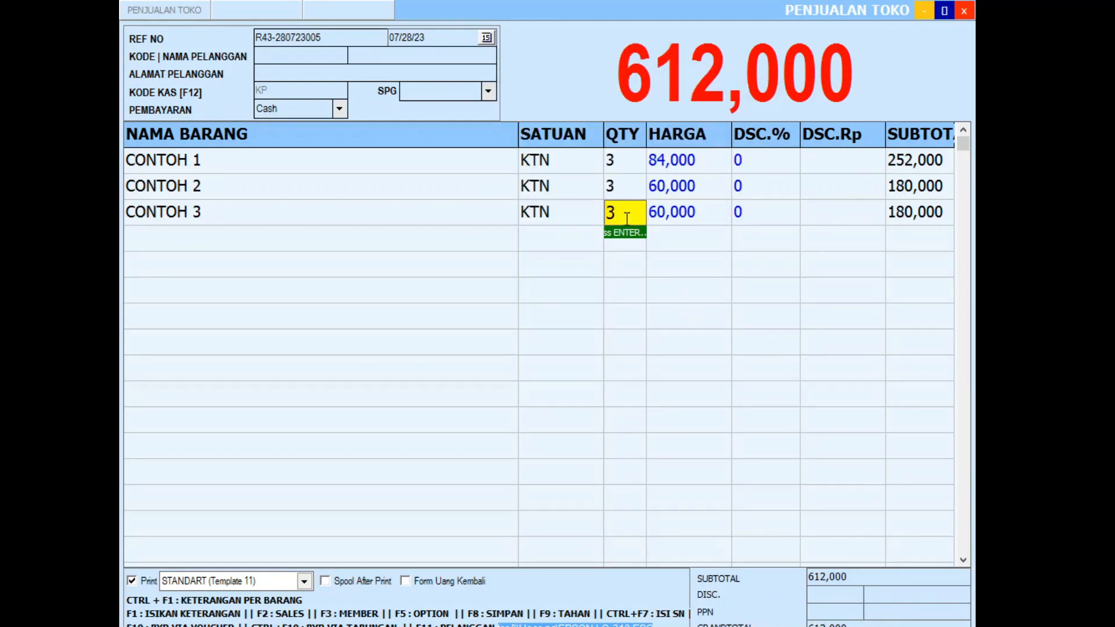
key(Return)
Step: Add CONTOH 4 as 2 KTN at 120,000, bringing the total to 852,000, and try saving
text(CON)
key(Return)
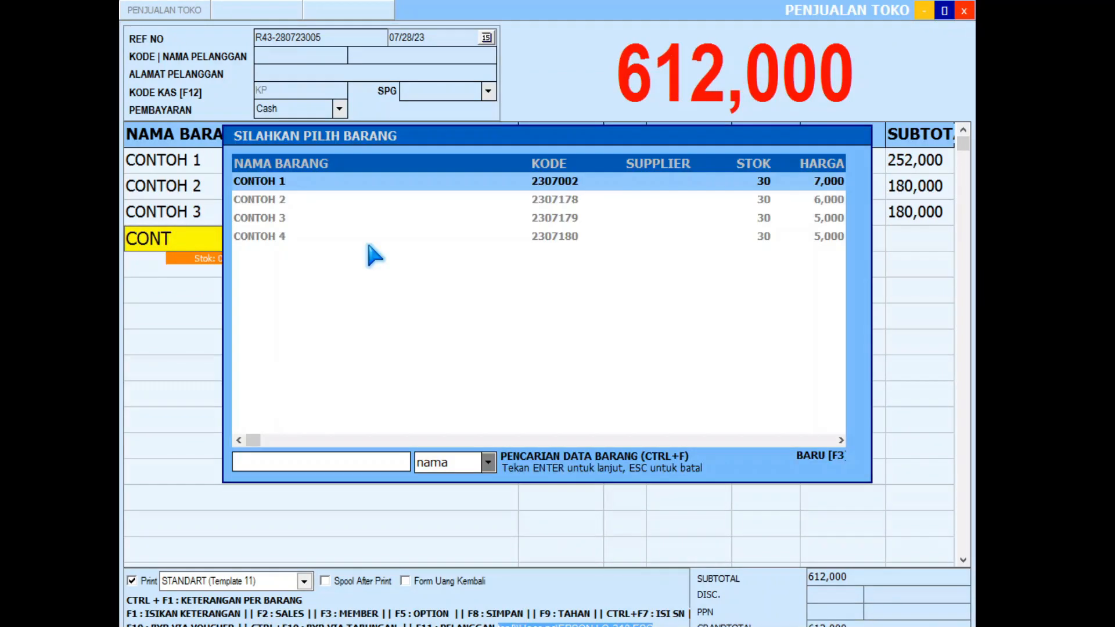
click(325, 243)
key(Return)
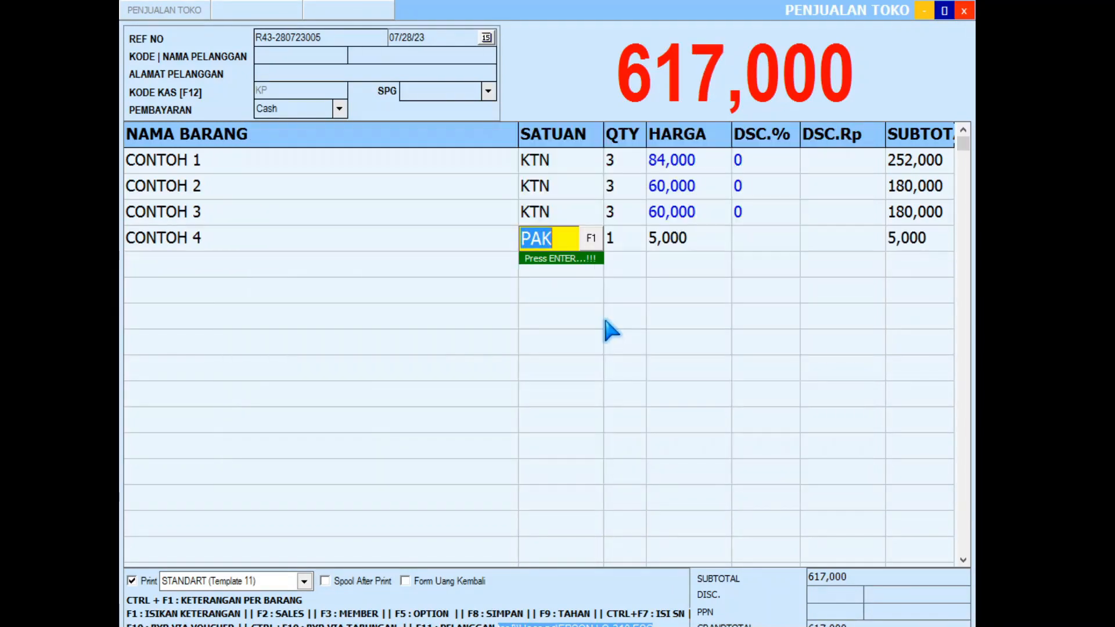
click(587, 238)
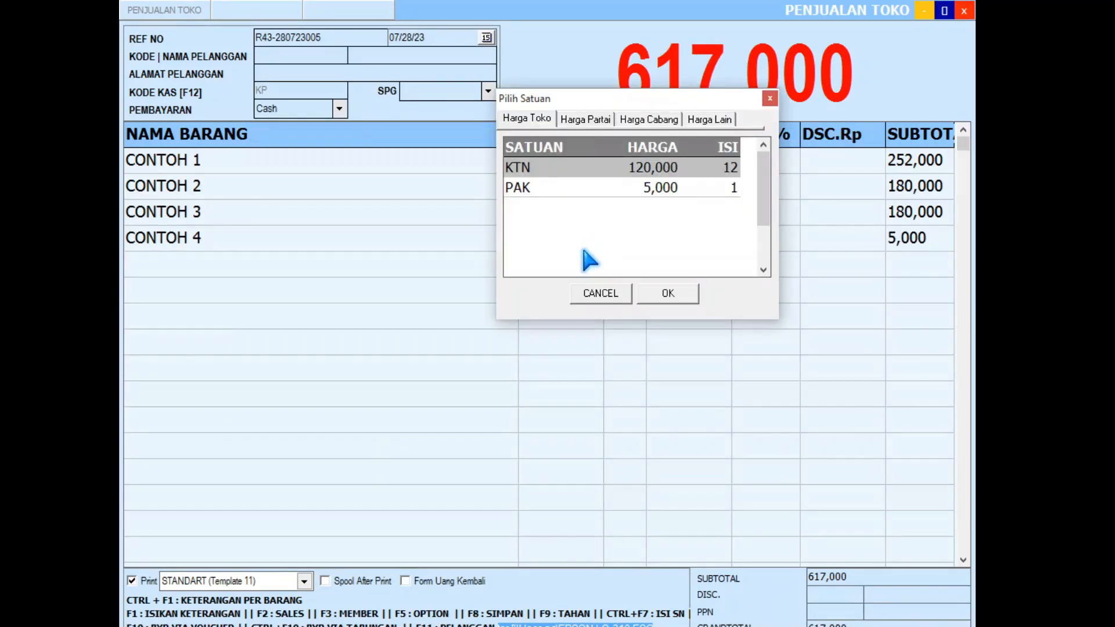
click(687, 296)
text(2)
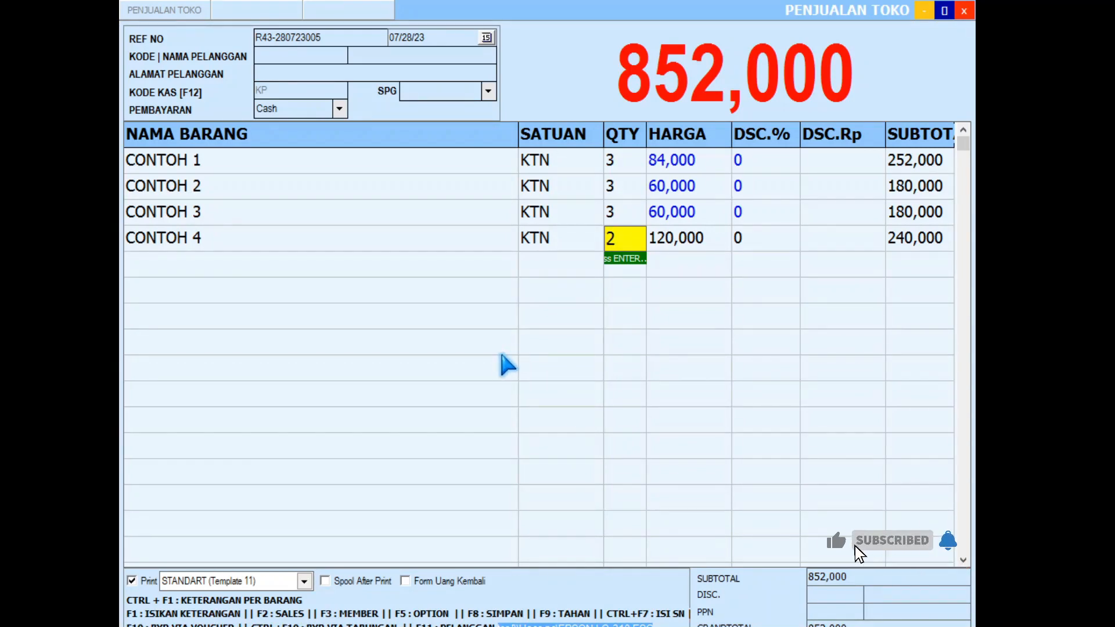
key(Return)
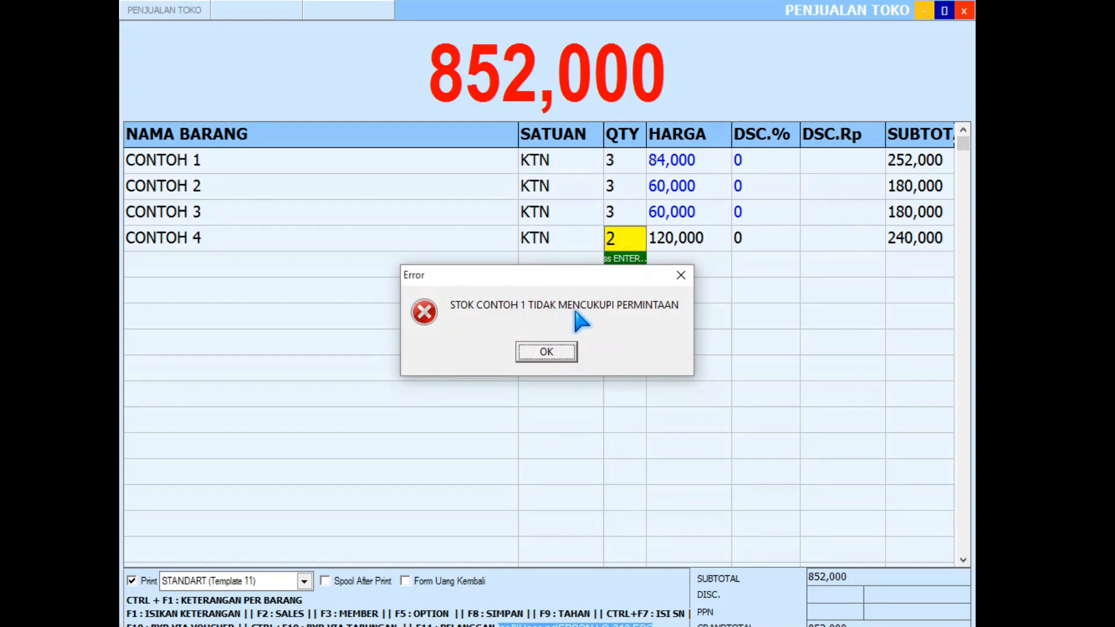
Step: Clear each stock error by cutting CONTOH 1, 2 and 3 to 1 KTN, then save the 444,000 sale
click(543, 353)
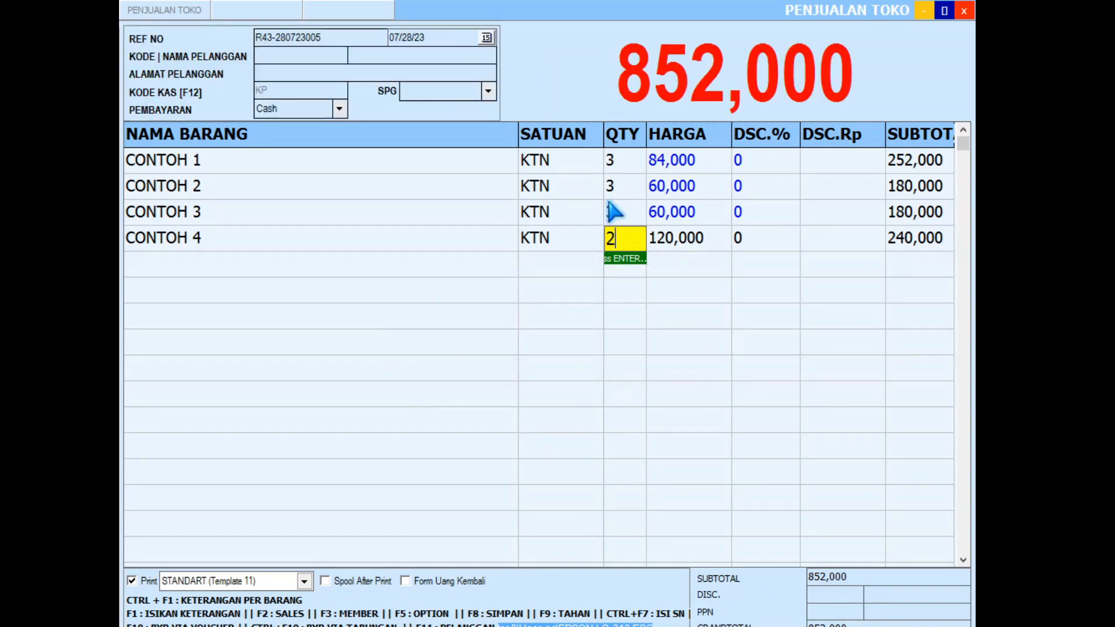
click(621, 161)
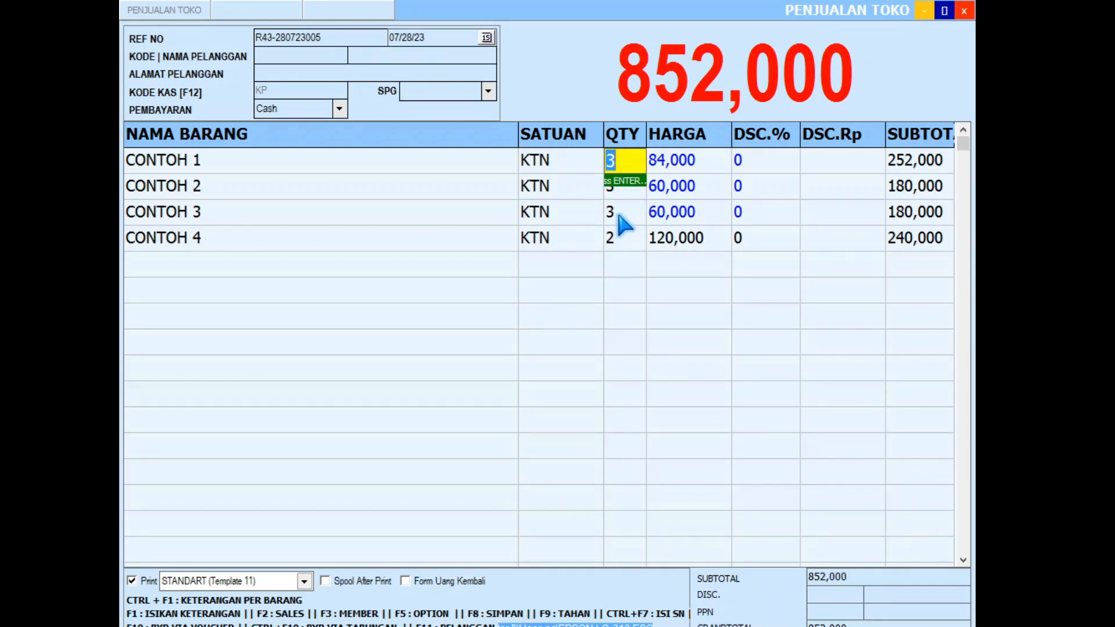
text(1)
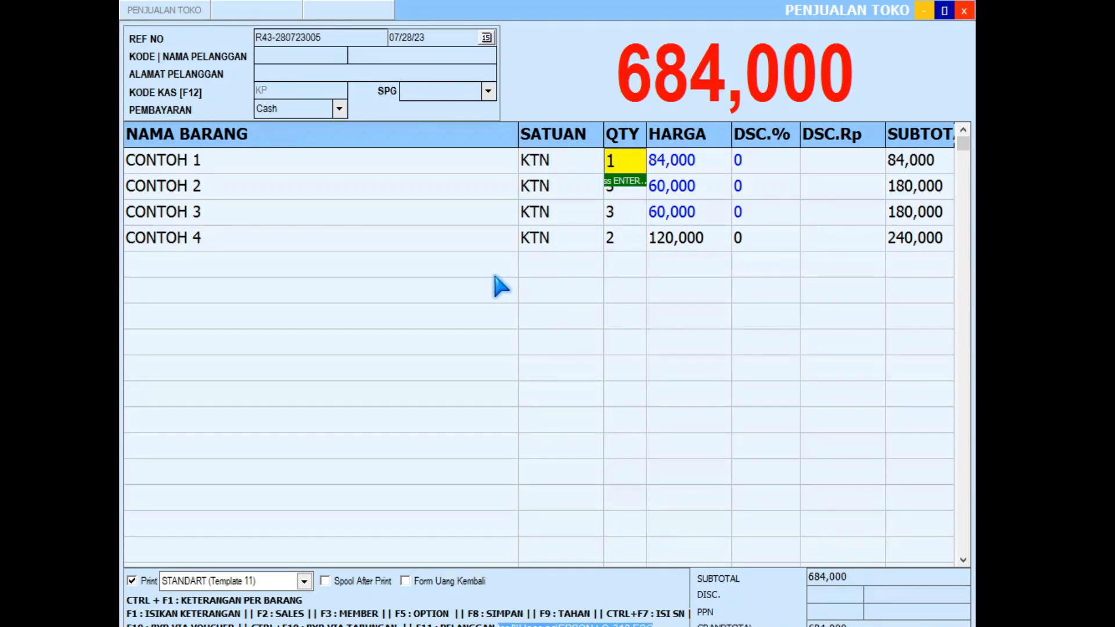
key(F8)
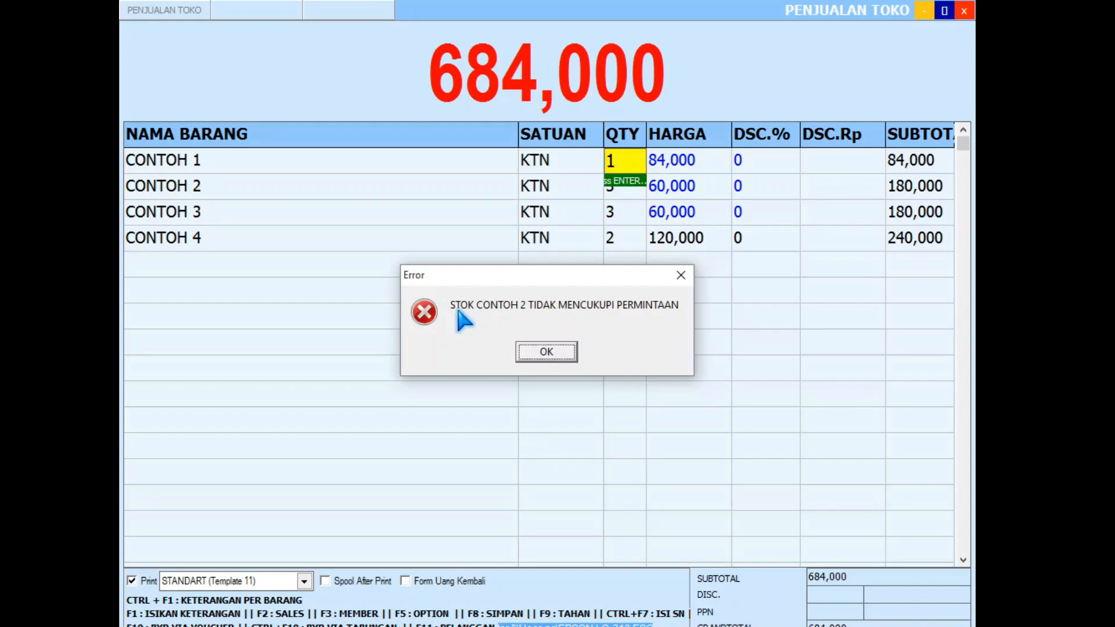
click(546, 352)
click(616, 190)
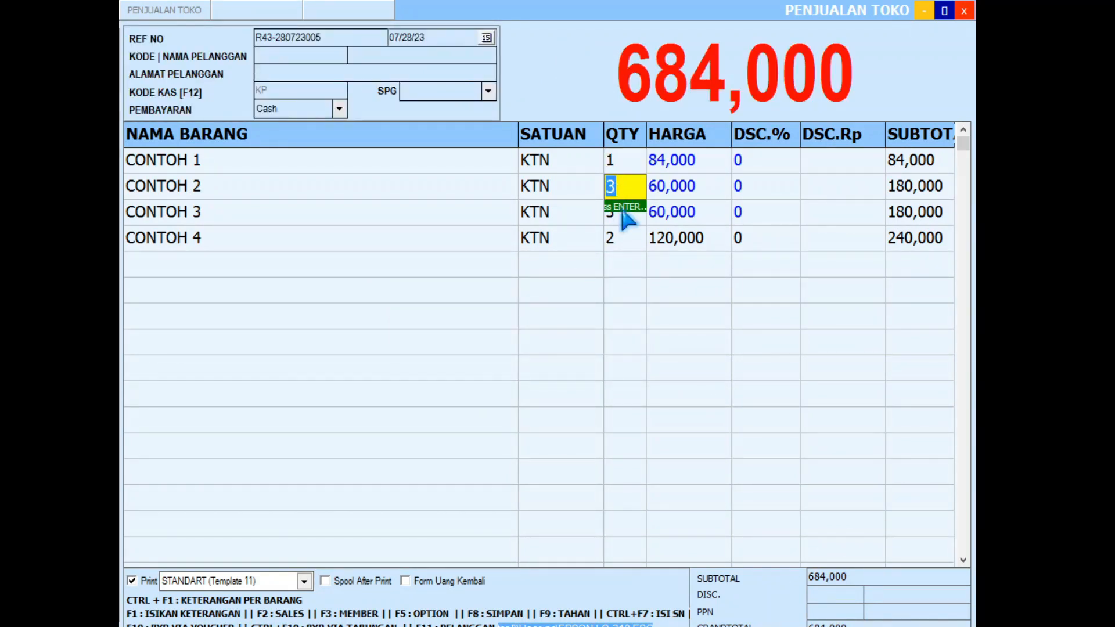
text(1)
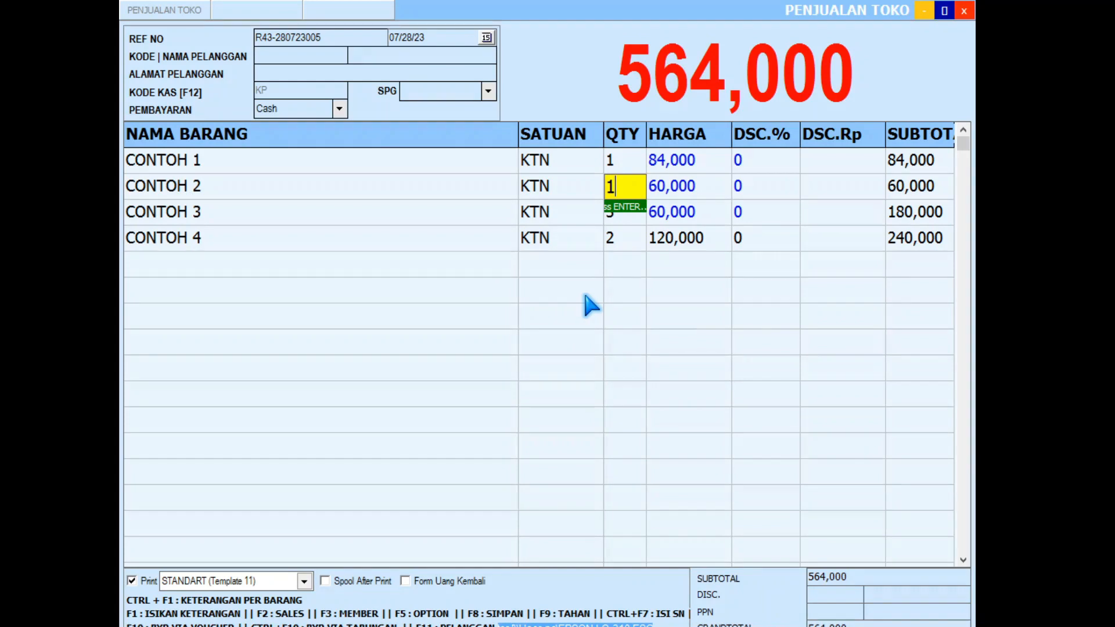
key(Return)
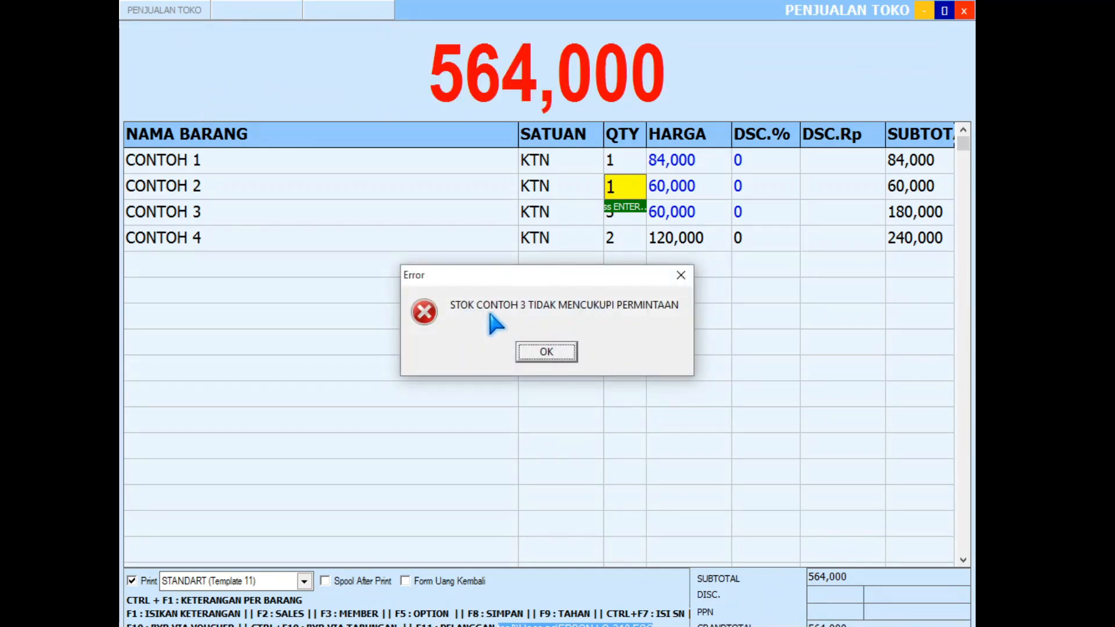
click(555, 355)
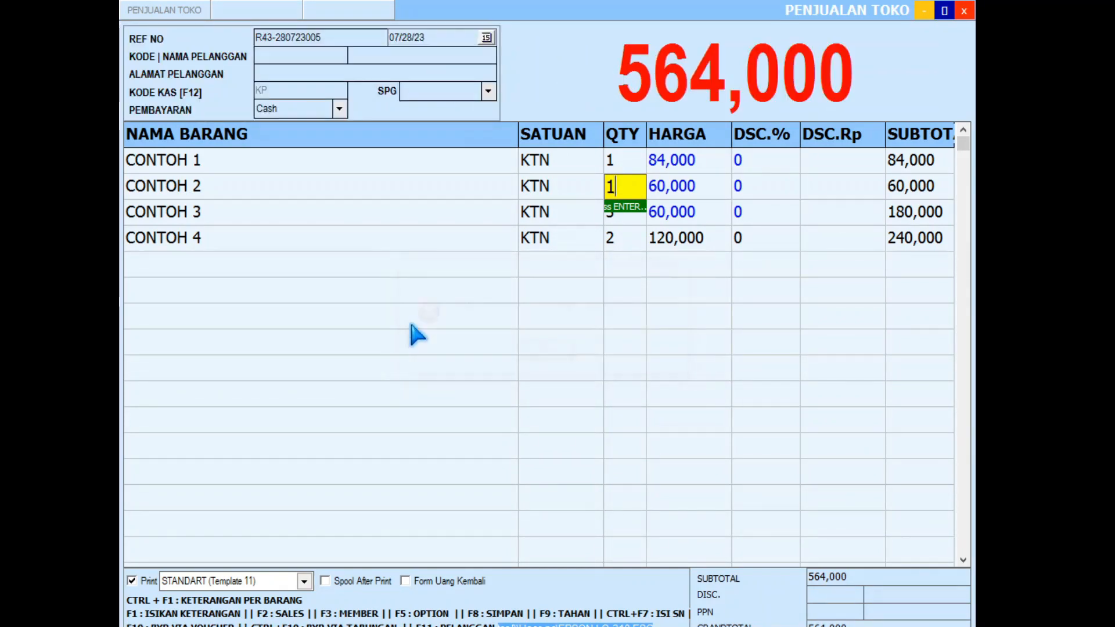
click(633, 215)
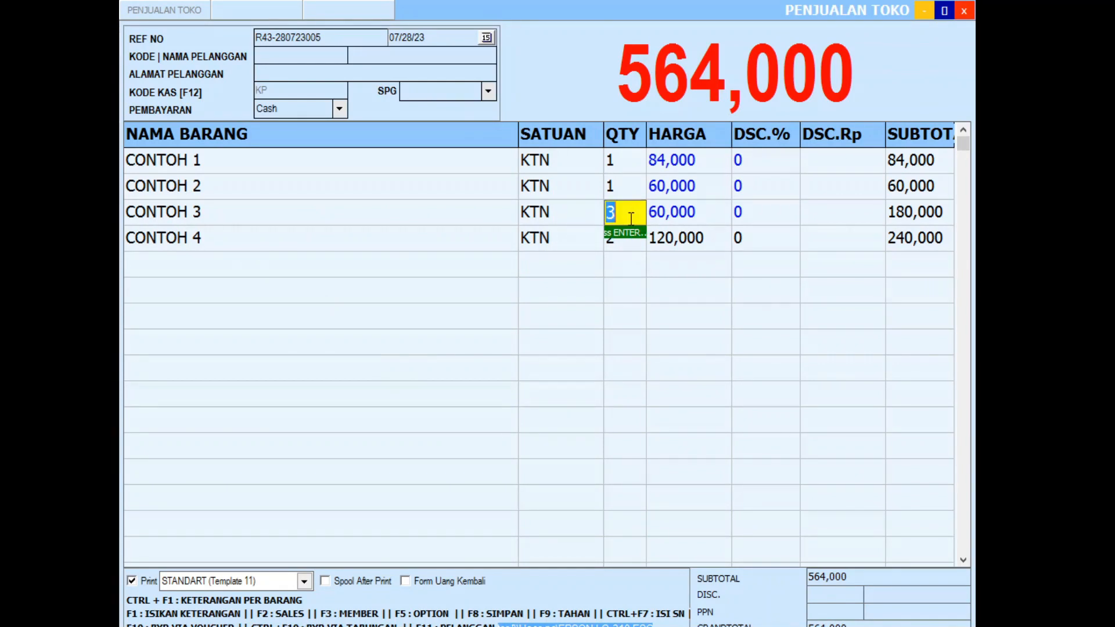
text(1)
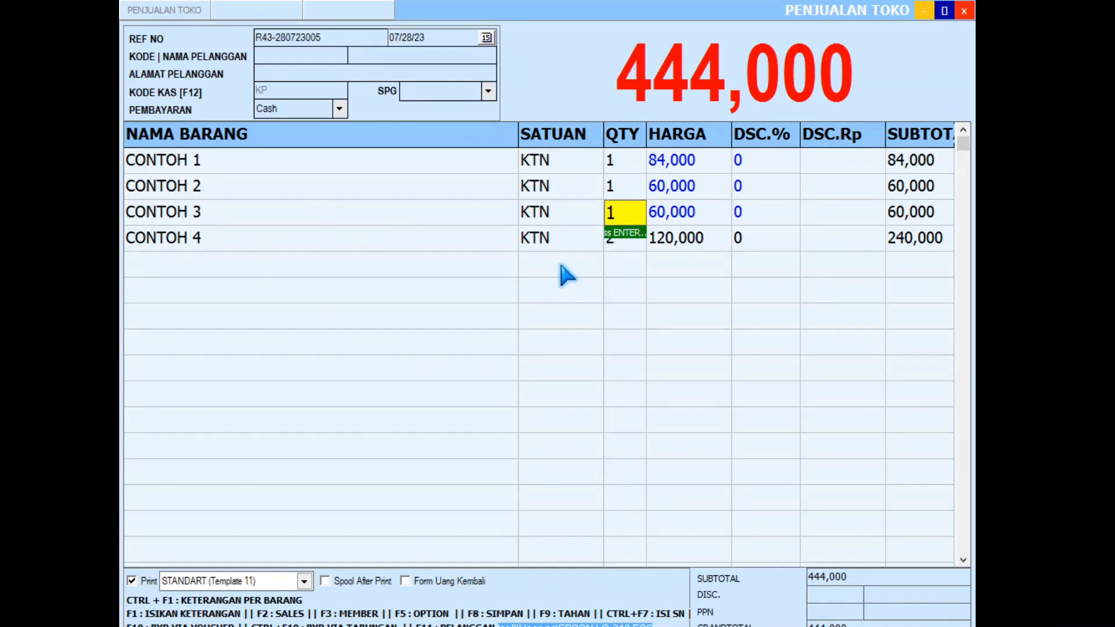
key(F8)
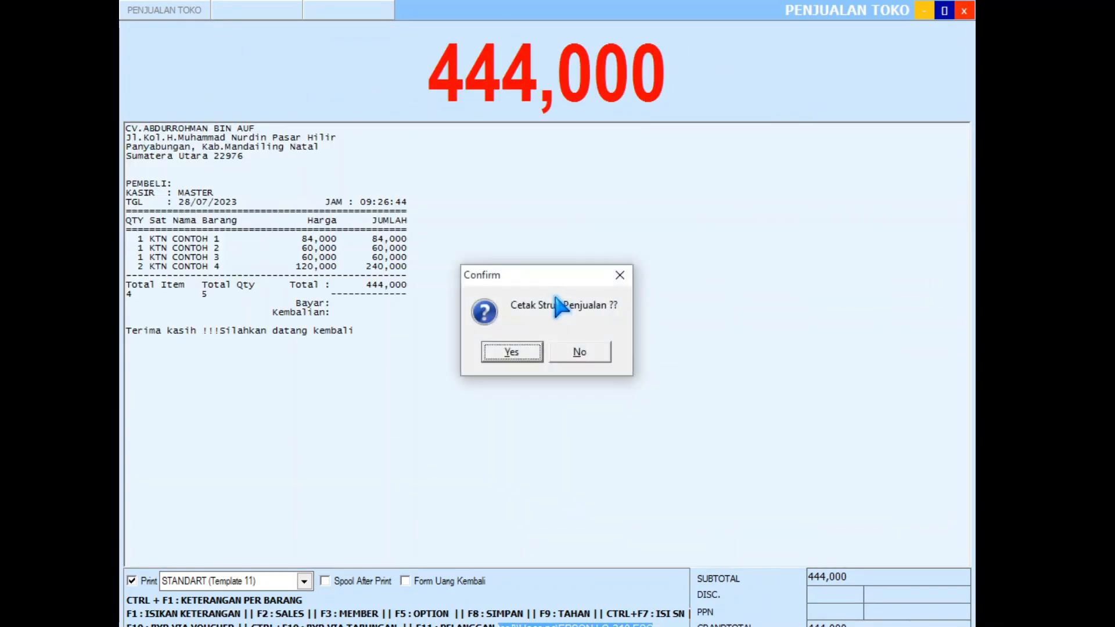
Step: Skip printing the receipt, close the sale form and check CONTOH 1–4 stock in Data Barang
click(591, 352)
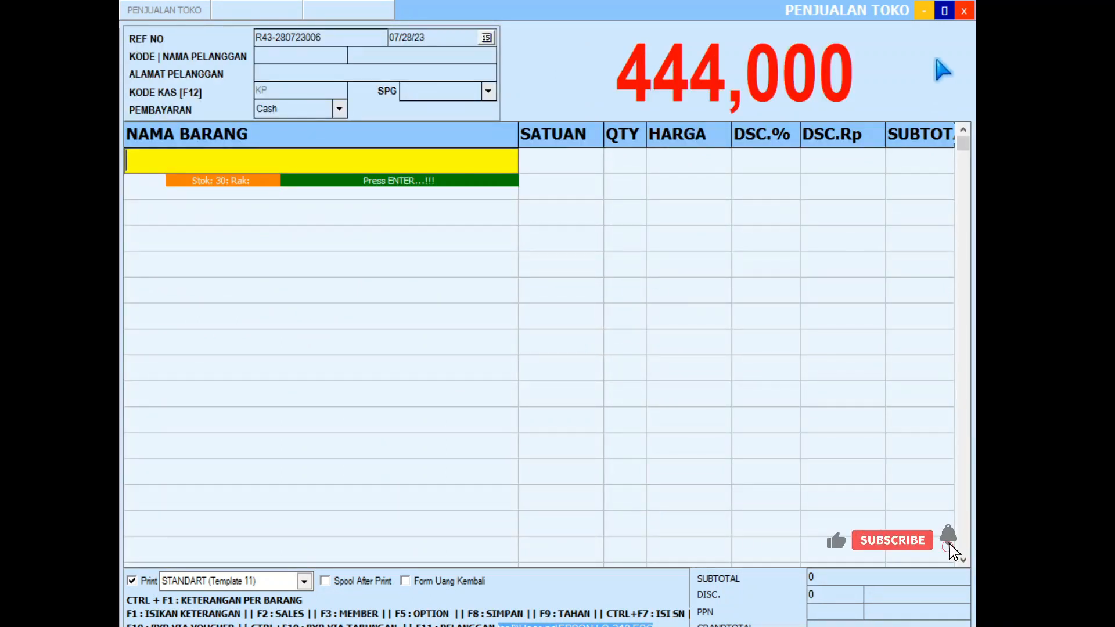
click(964, 11)
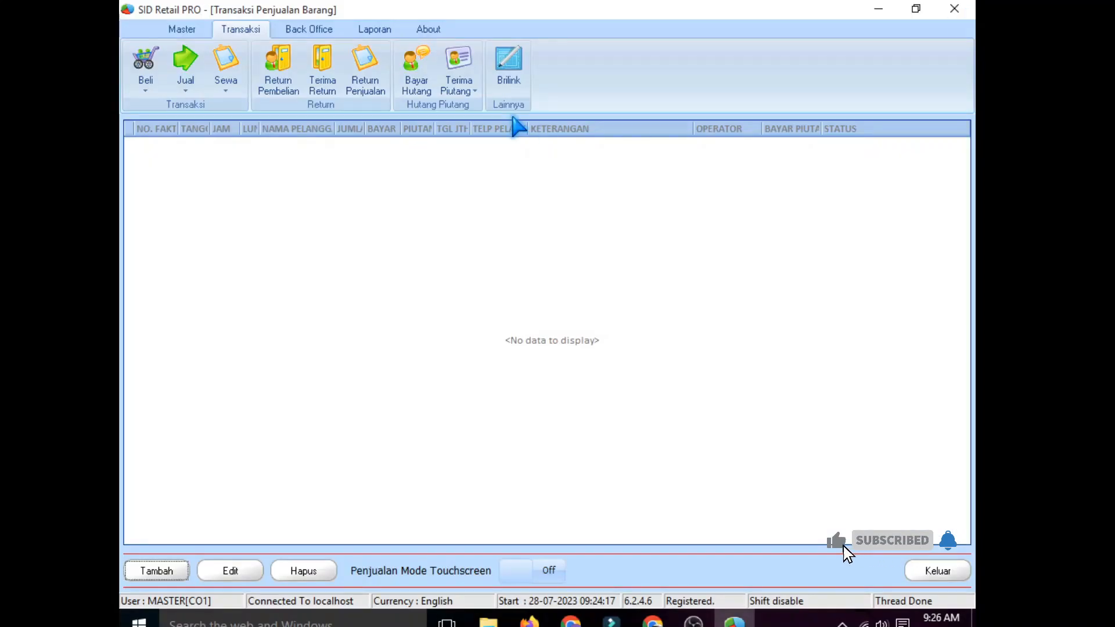
click(181, 29)
click(280, 75)
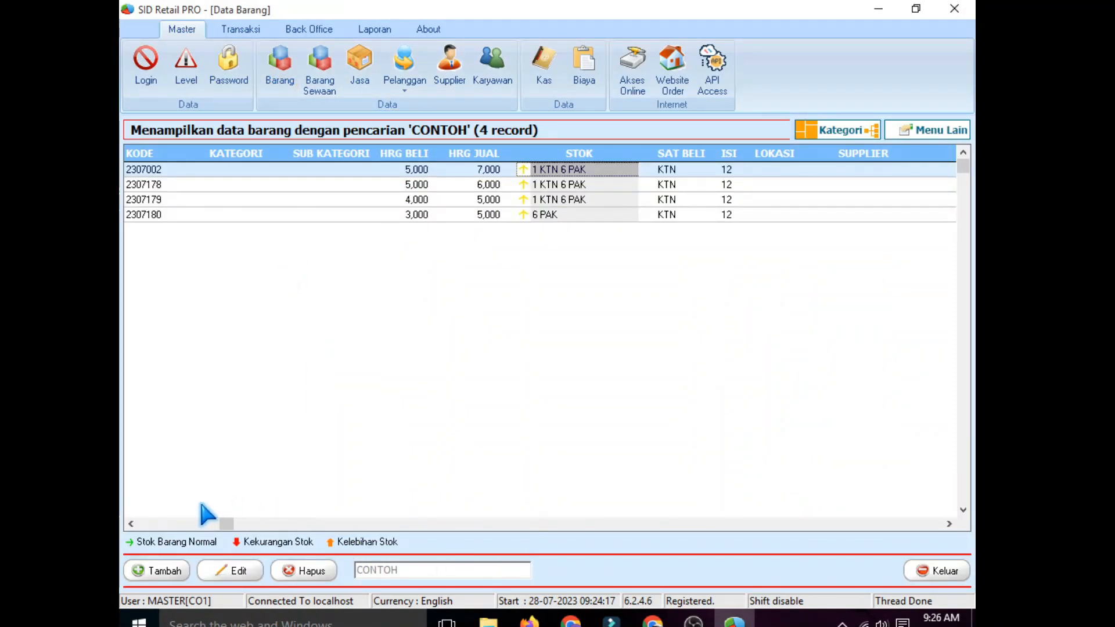
click(130, 524)
click(184, 173)
click(787, 173)
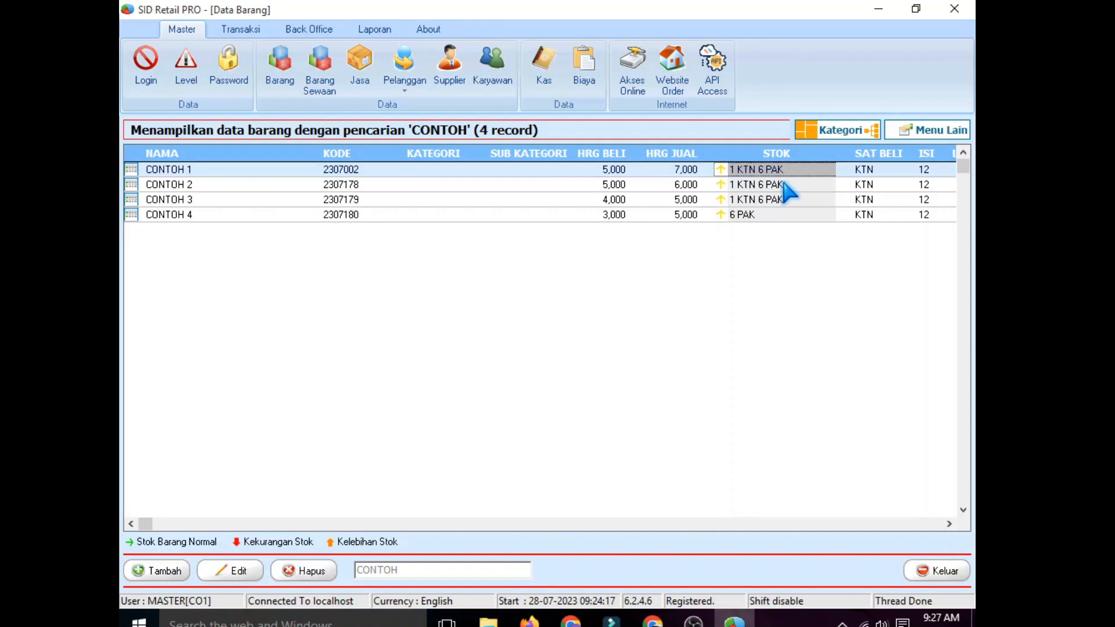
click(785, 185)
click(787, 200)
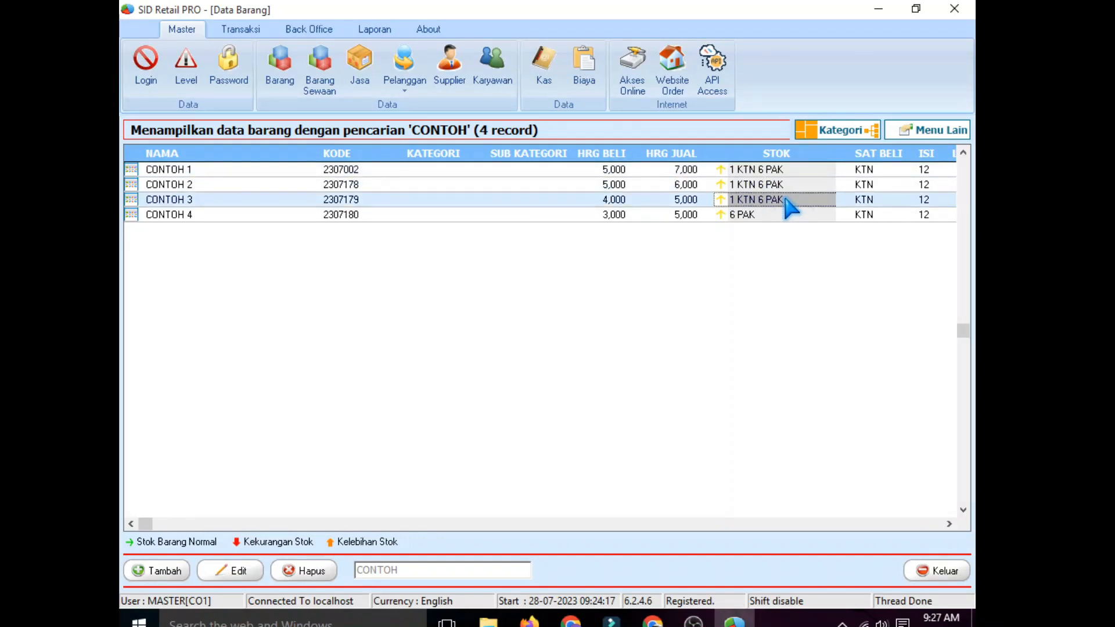
click(747, 216)
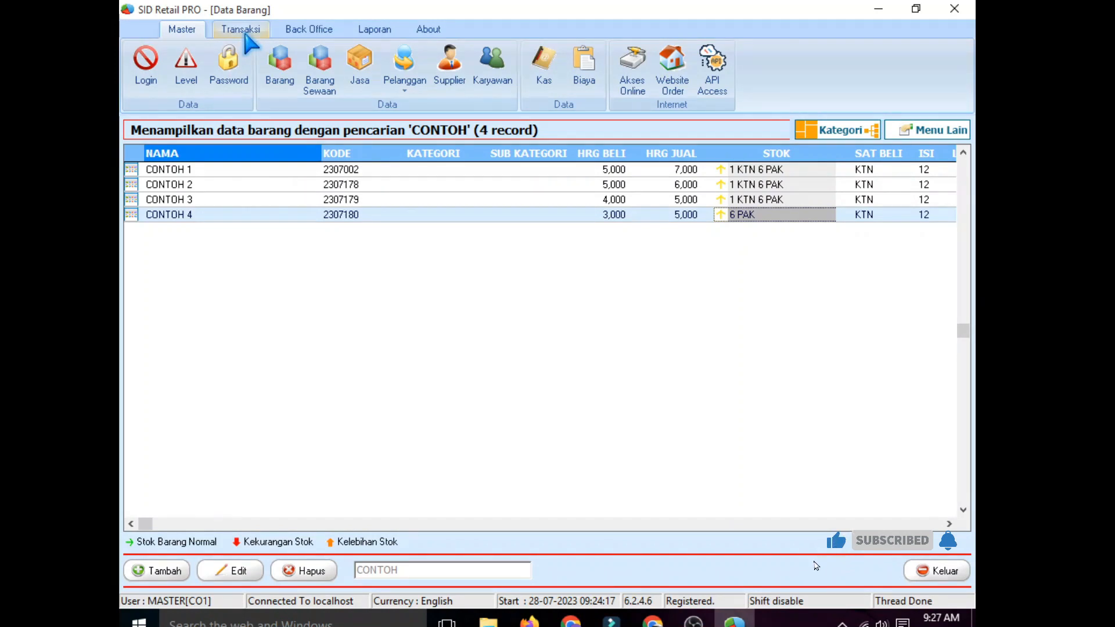
Step: Open the Penjualan Toko store sales transaction list
click(245, 34)
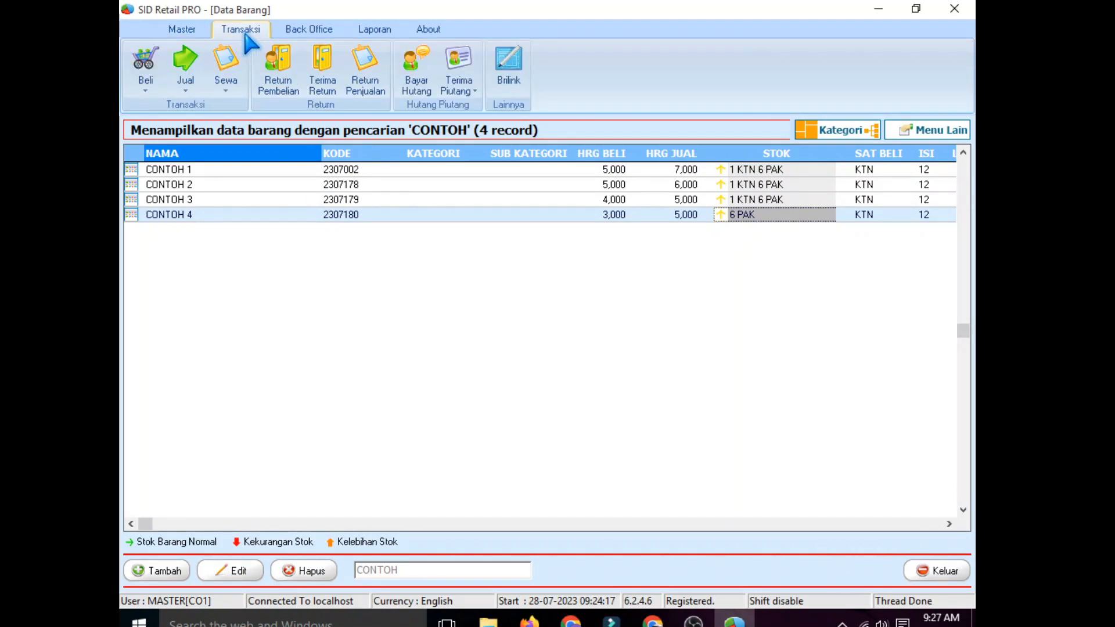
click(196, 74)
click(232, 104)
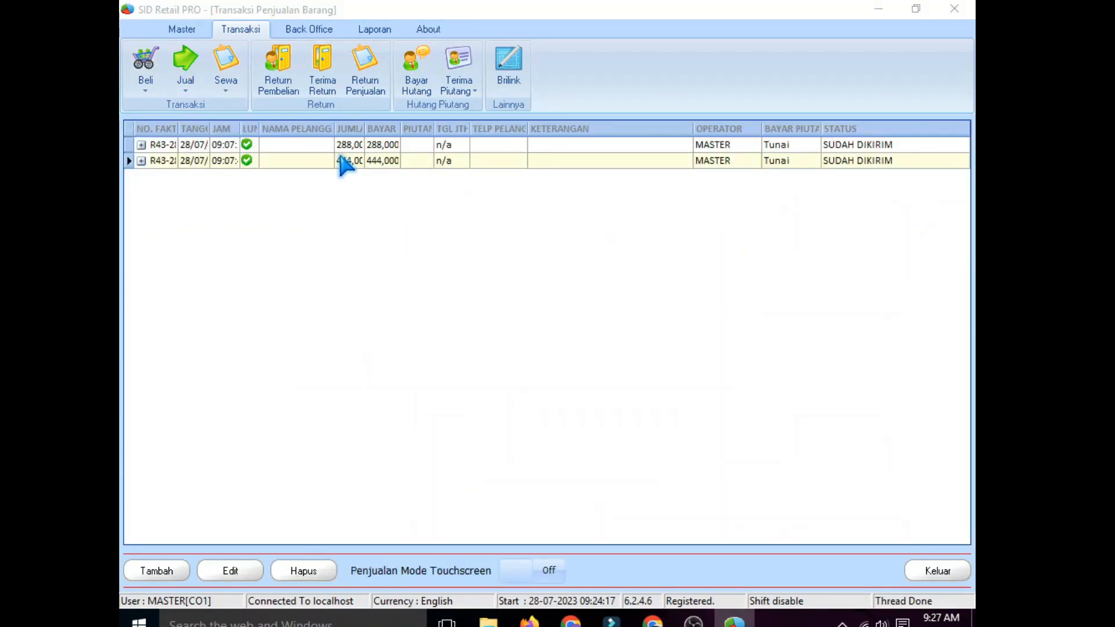
Step: Reopen the 444,000 sale and give CONTOH 1, 2 and 3 a 5,000 discount each, totalling 429,000
double_click(343, 165)
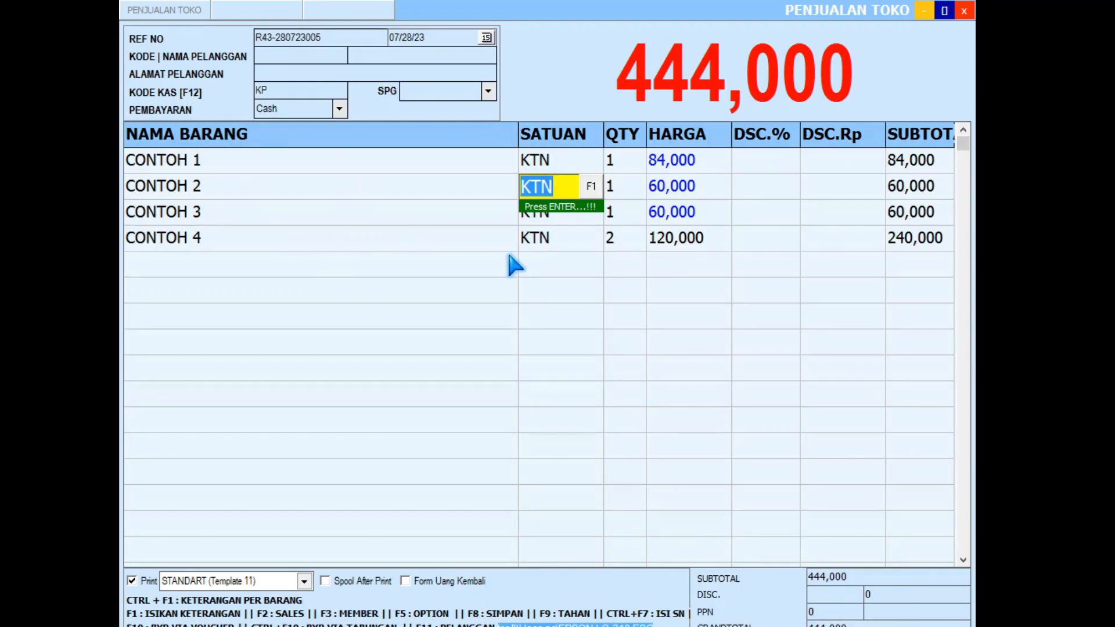
click(622, 160)
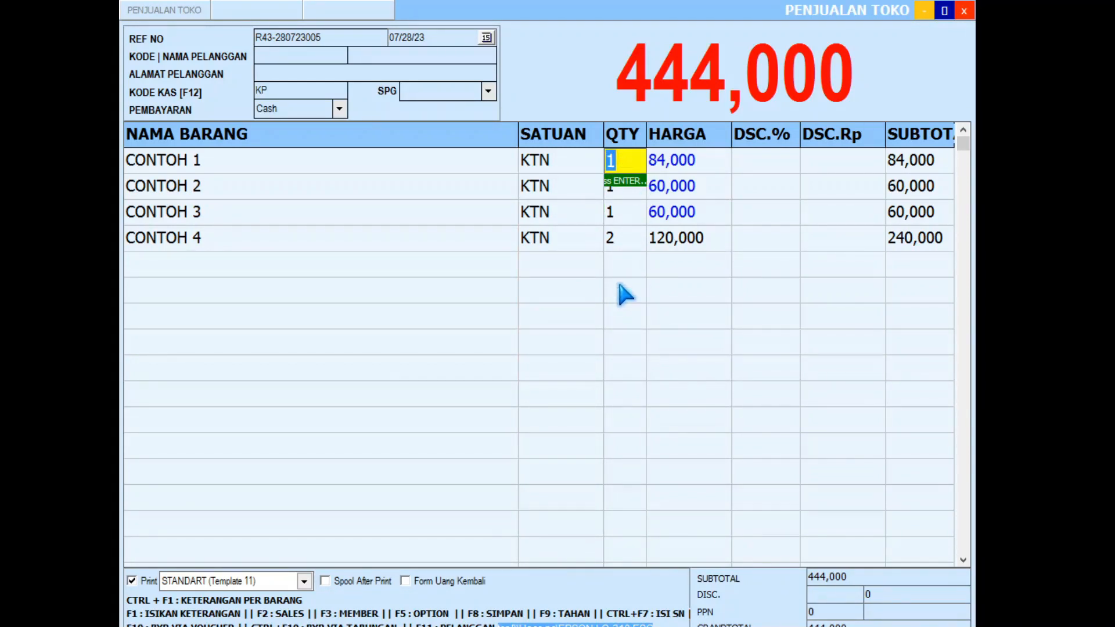
click(836, 169)
text(5000)
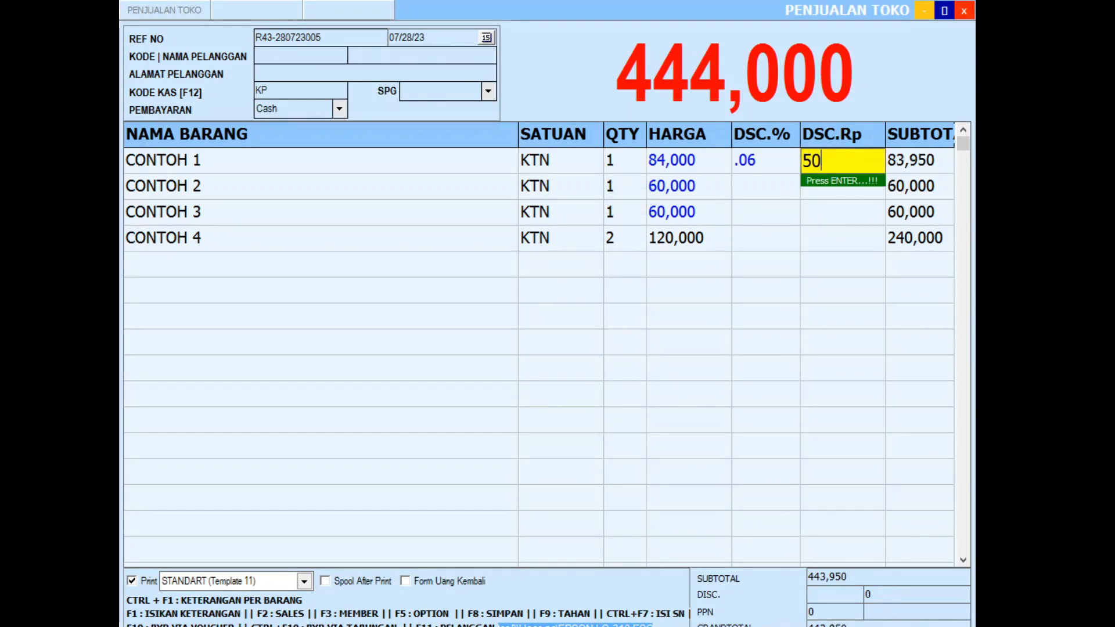
key(Return)
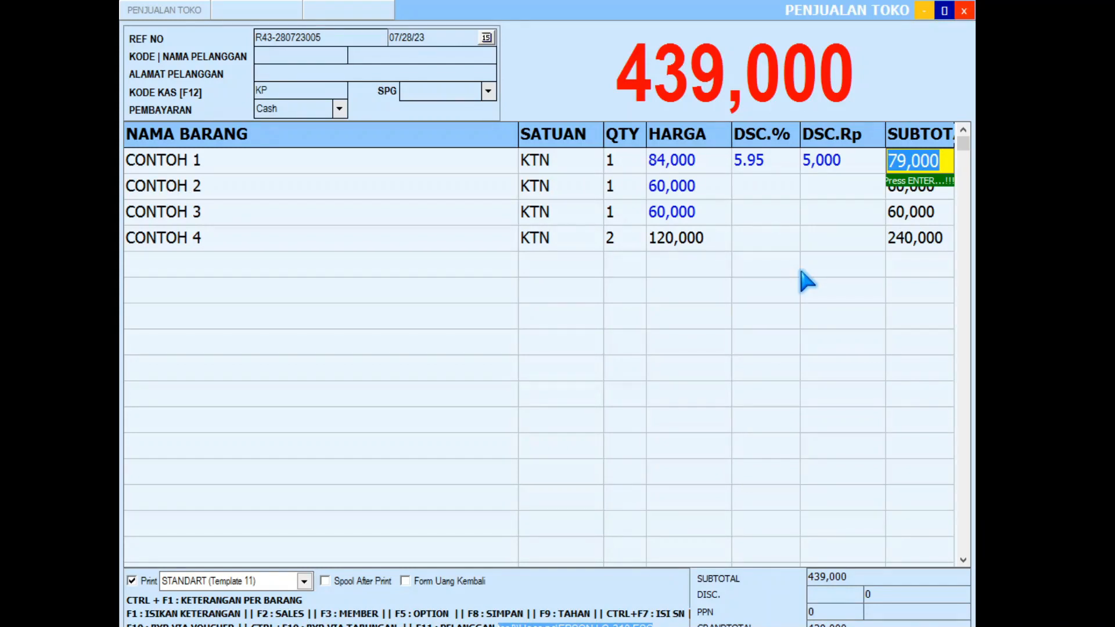
key(Return)
text(5000)
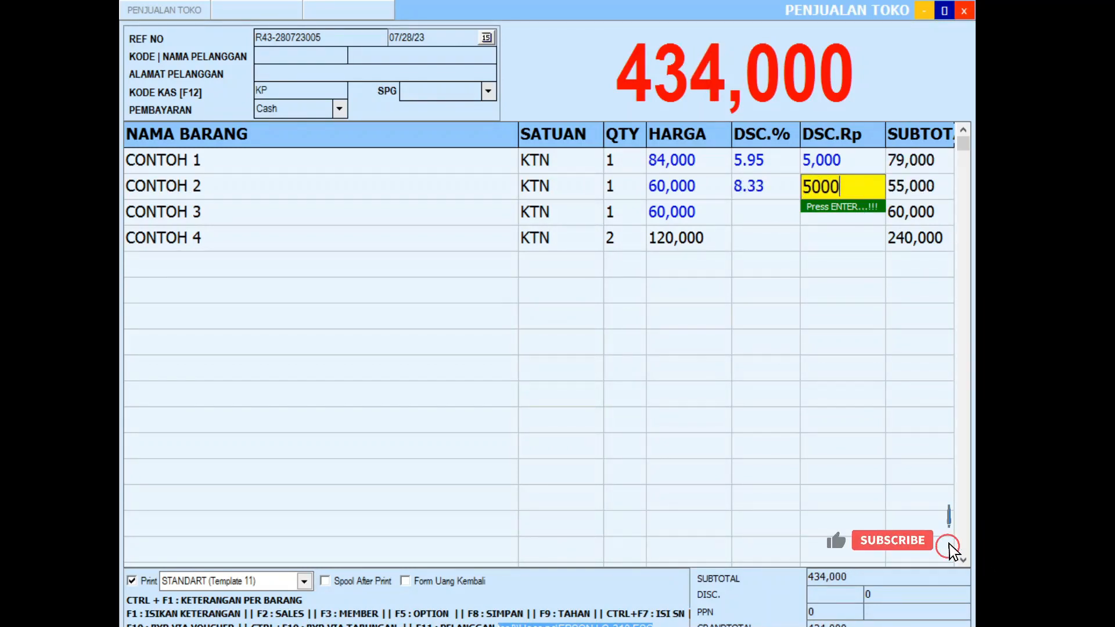
key(Return)
key(Return)
text(5000)
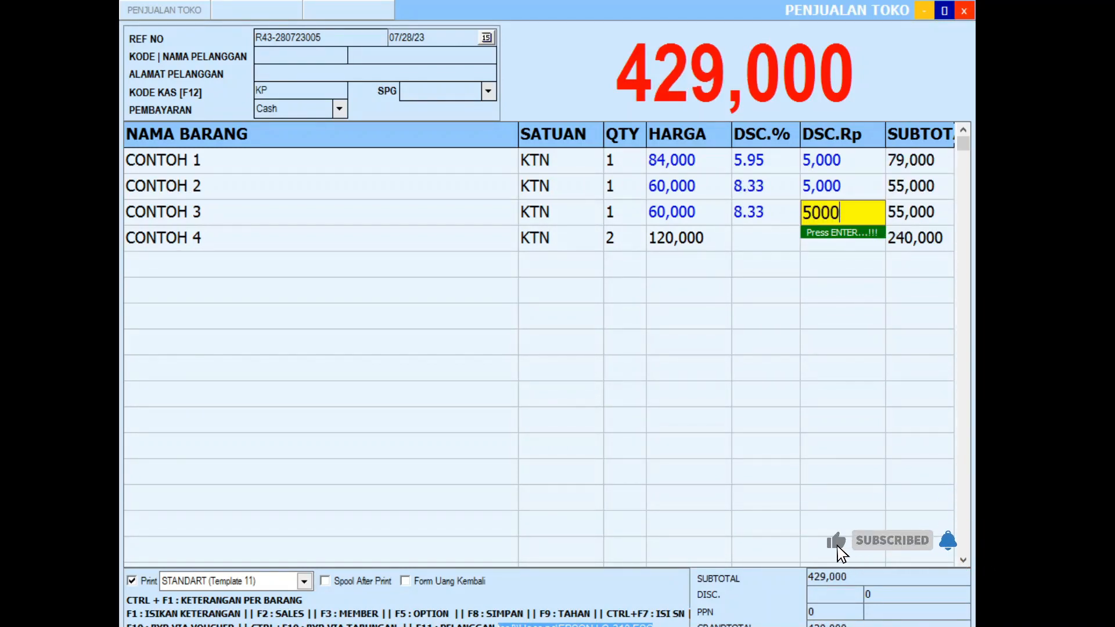
key(Return)
key(Return)
key(Return)
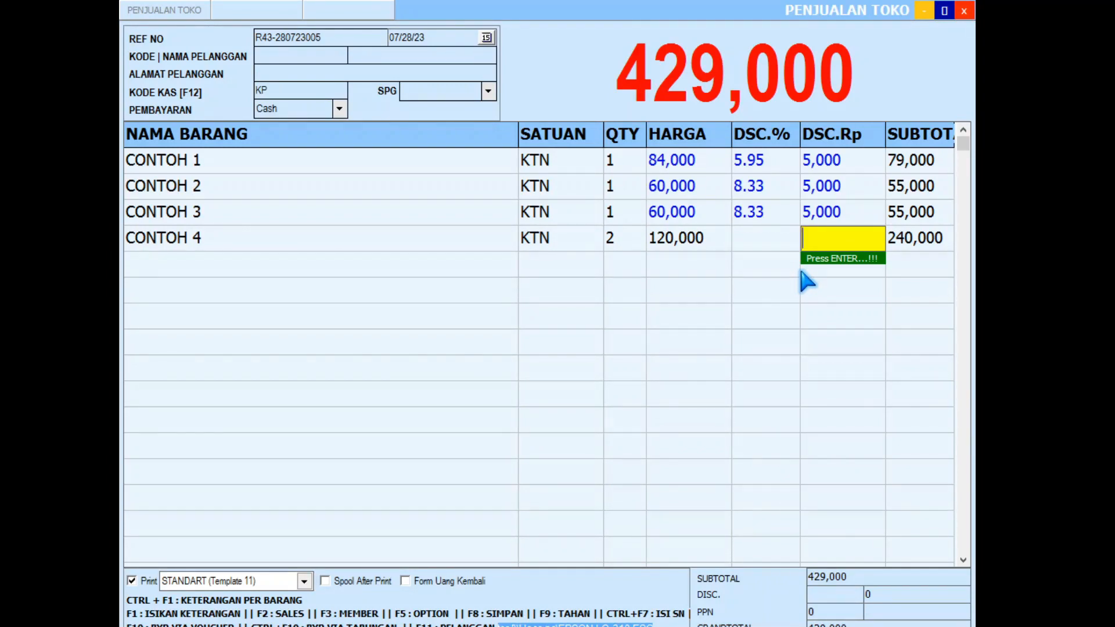
click(687, 244)
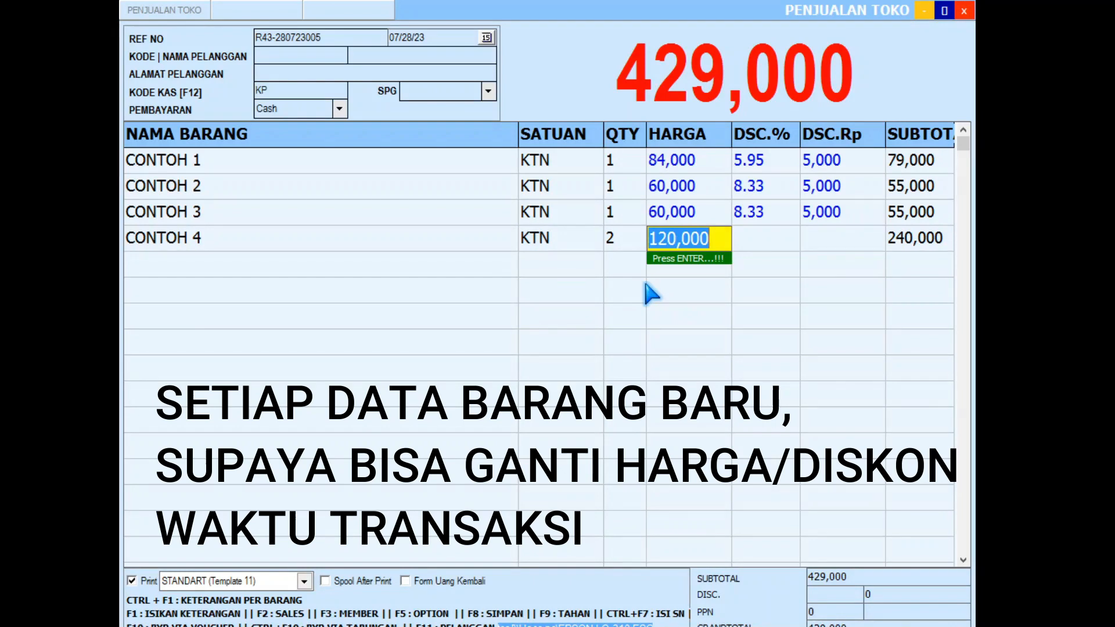
Step: Close the sale editor and set all Data Barang items to Open Price (Harga + Diskon)
click(963, 10)
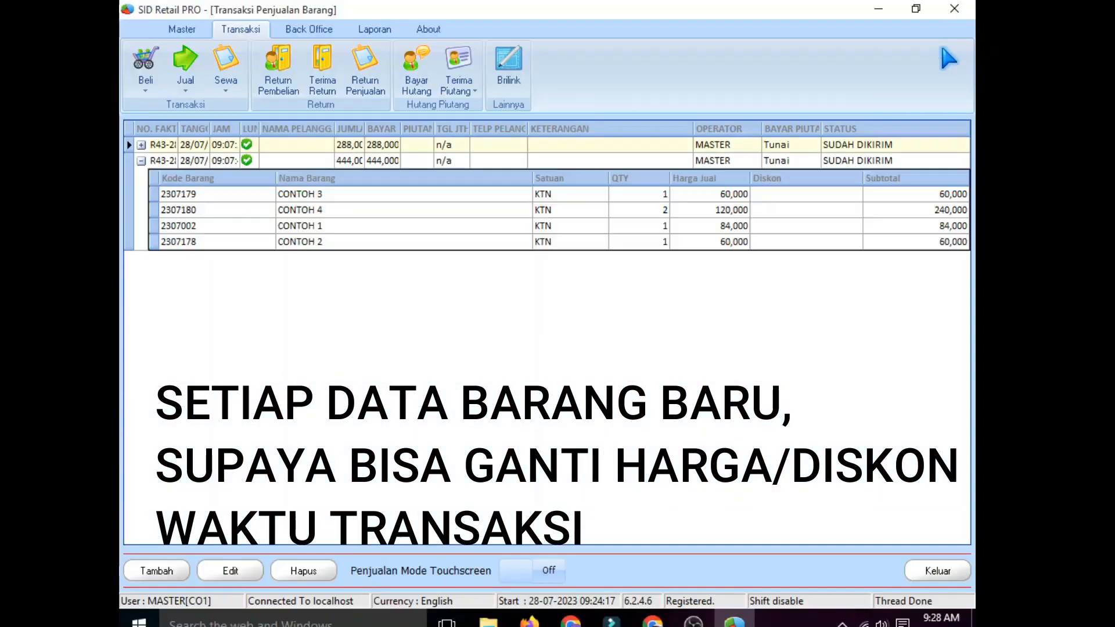
click(181, 31)
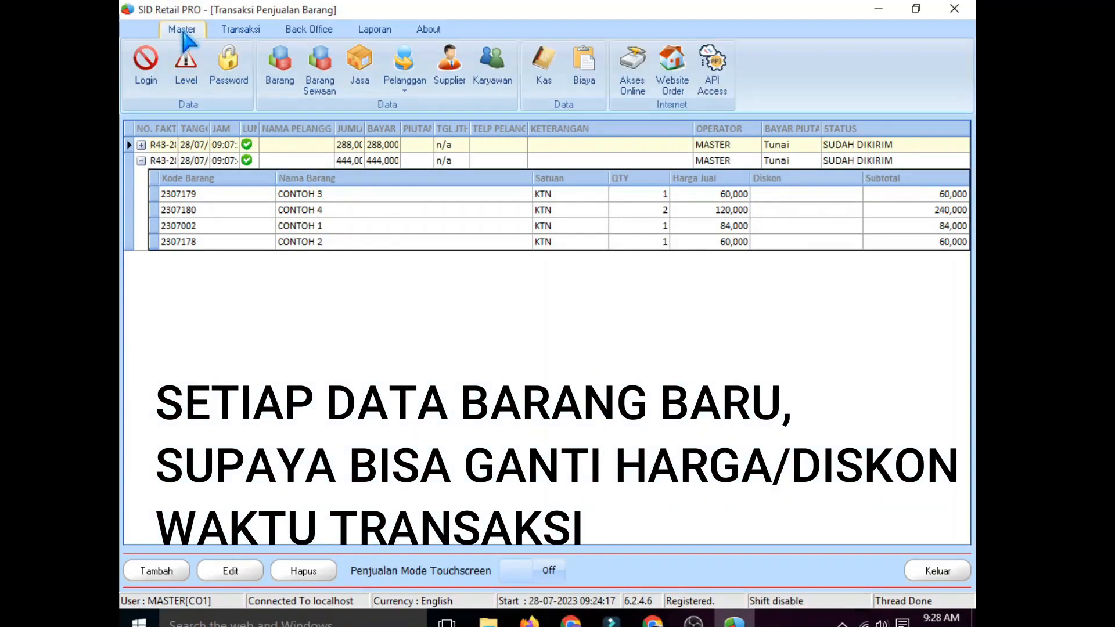
click(280, 75)
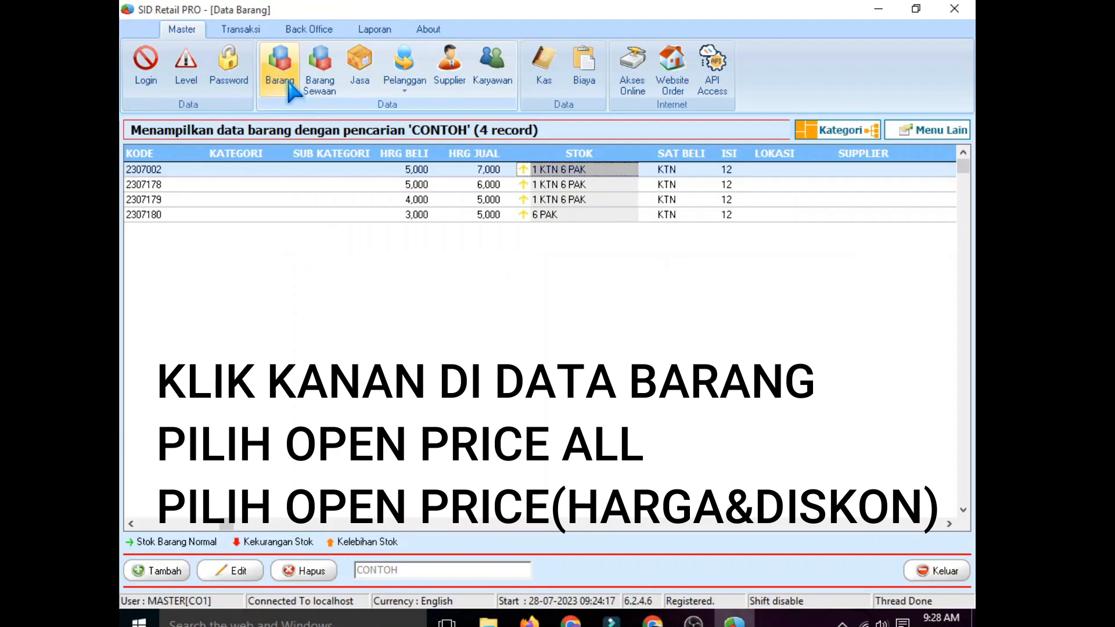
right_click(197, 187)
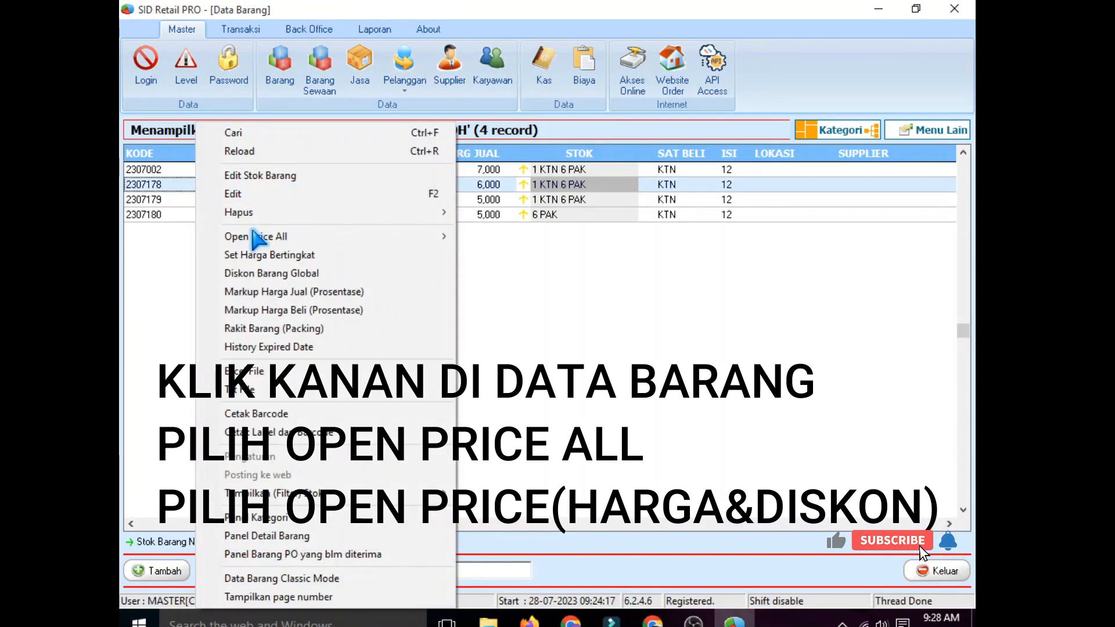
mouse_move(236, 241)
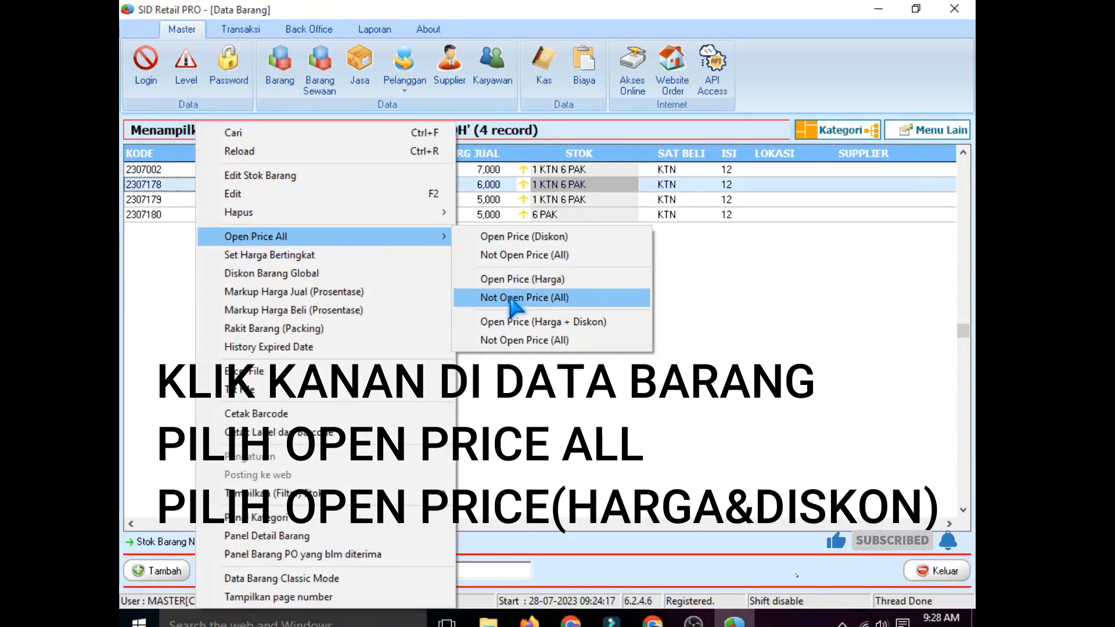
click(588, 323)
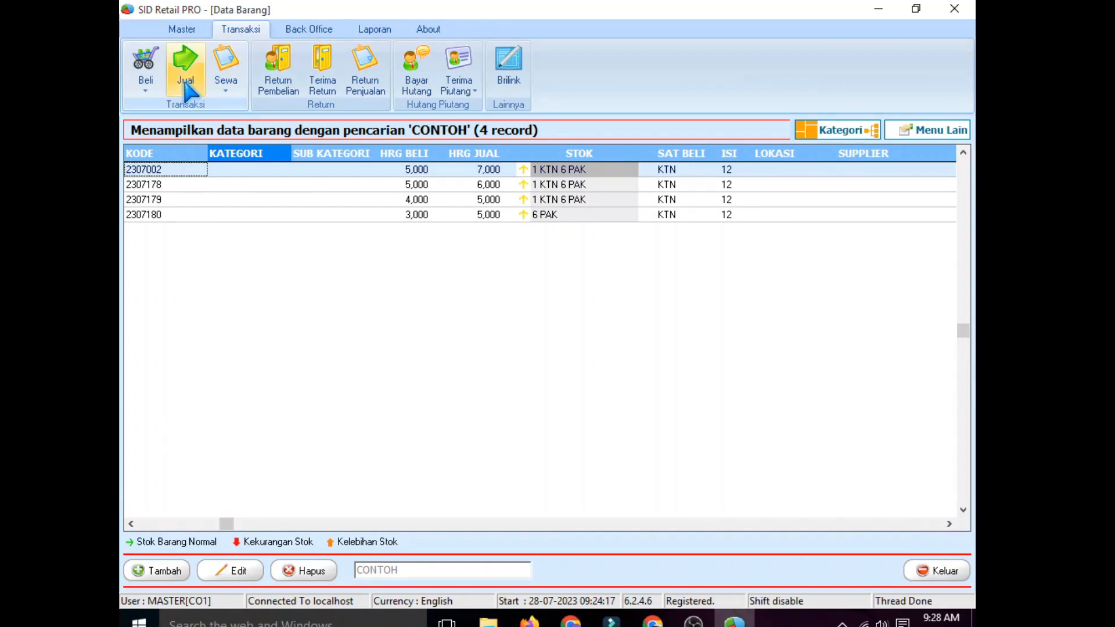
Step: Reopen the 444,000 sale from the store sales list
click(186, 82)
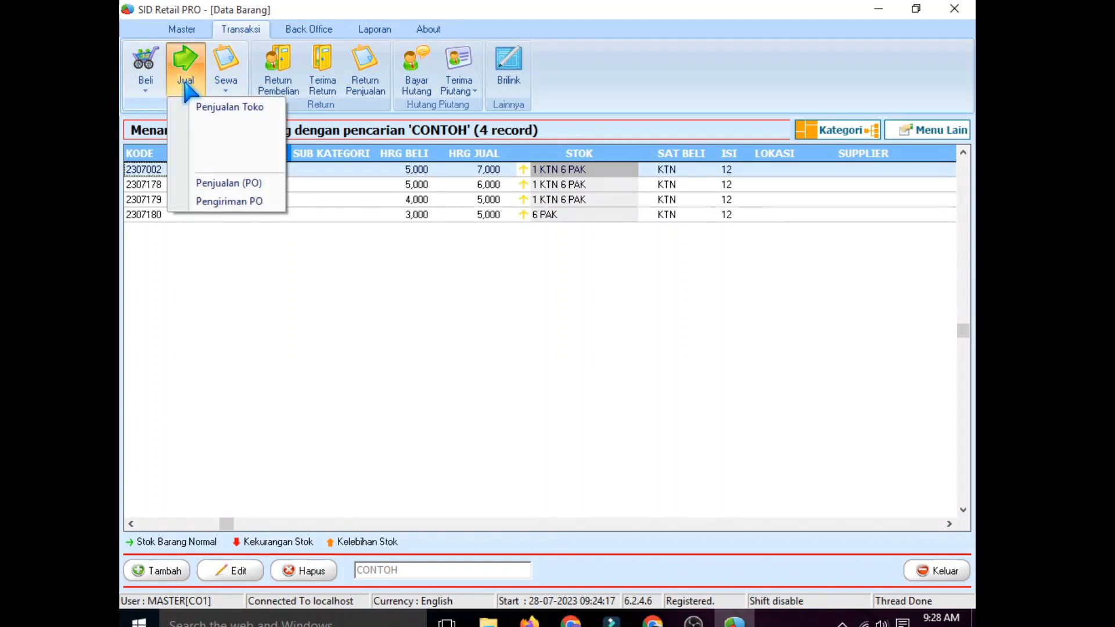
click(225, 108)
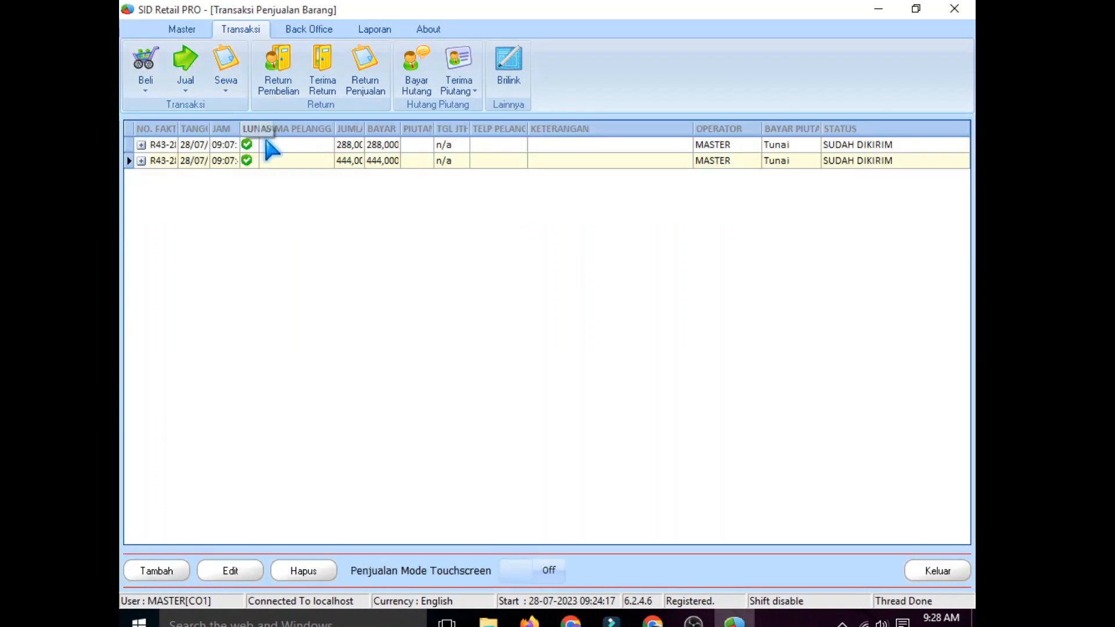
double_click(343, 163)
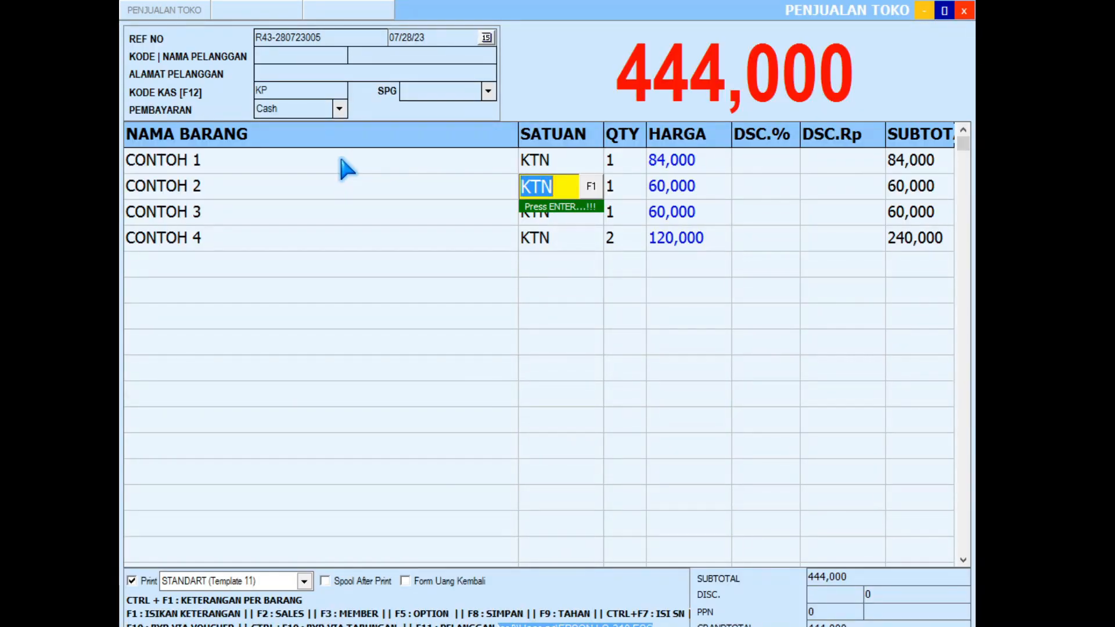
Step: Enter a 5,000 rupiah discount on each CONTOH line
click(822, 166)
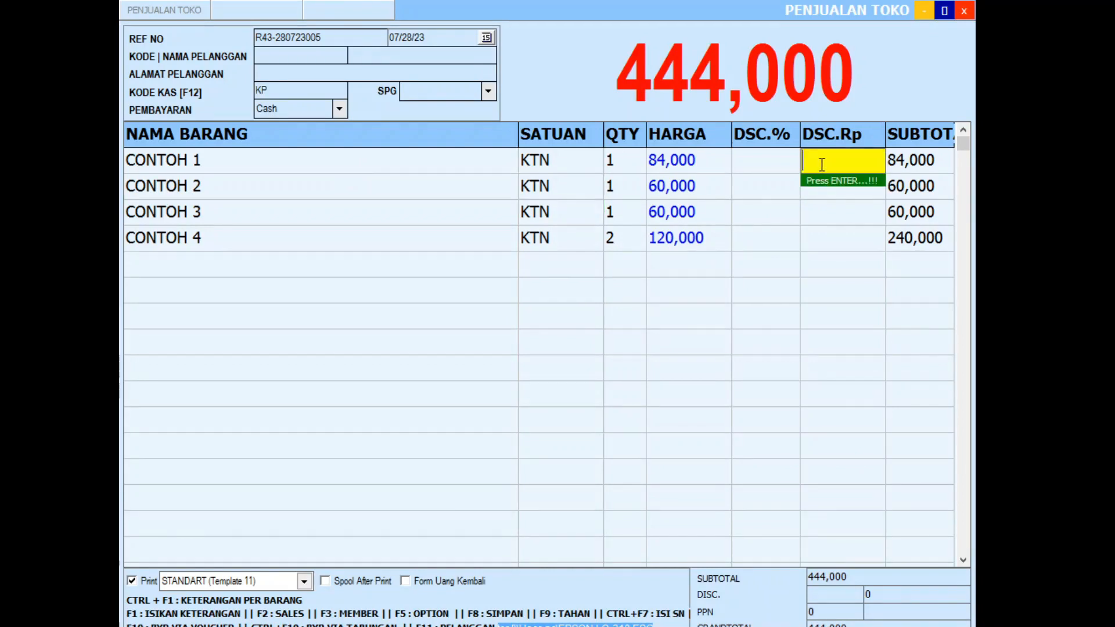
text(5000)
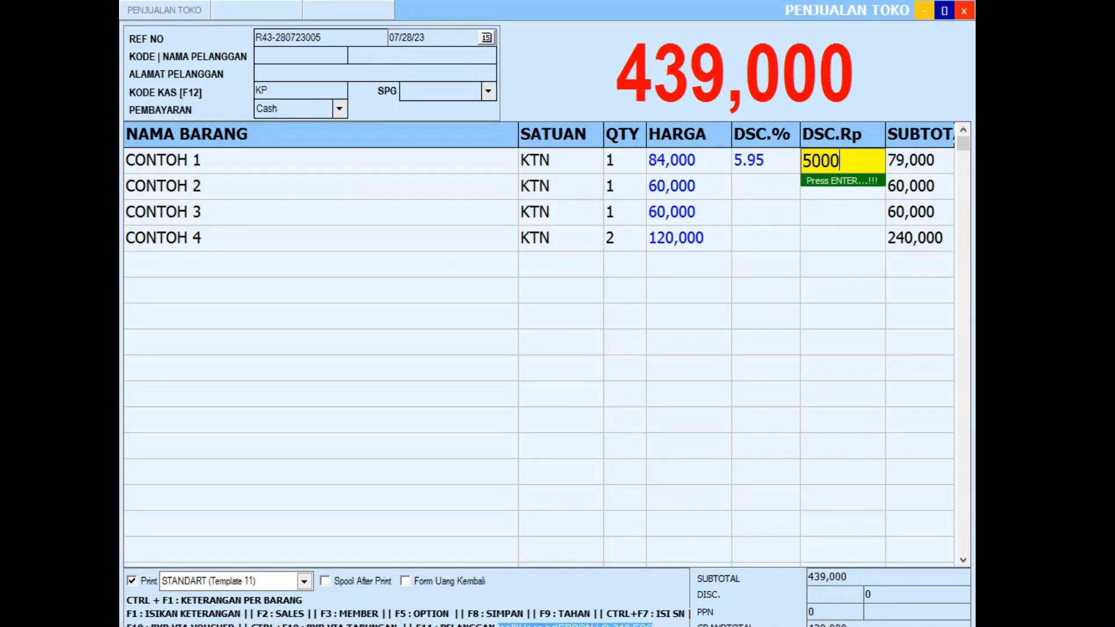
key(Return)
key(Return)
text(5000)
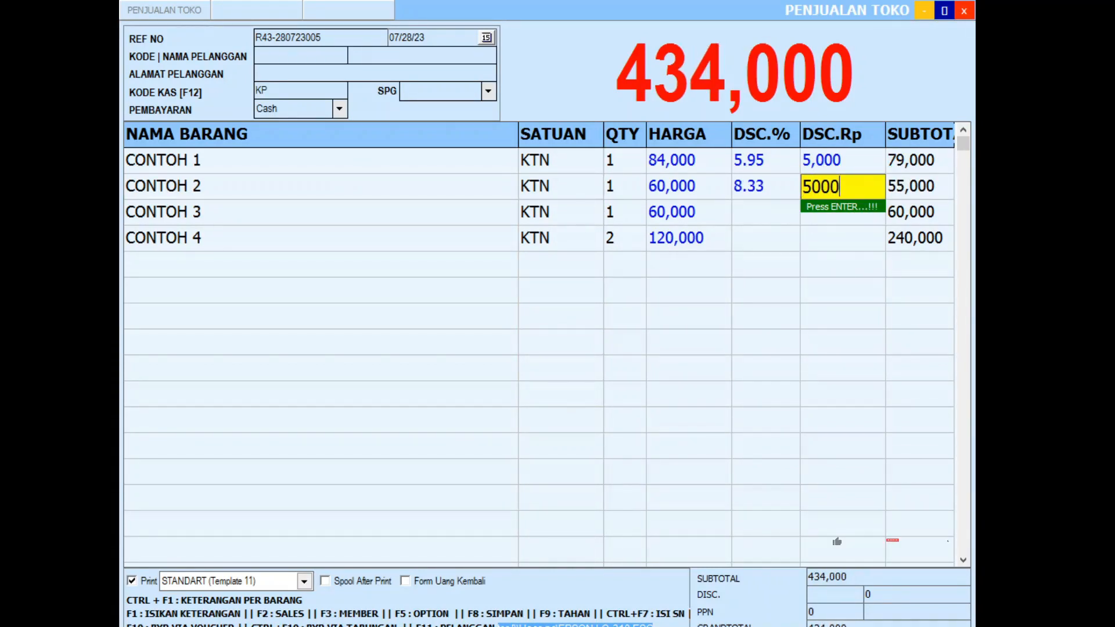
key(Return)
key(Return)
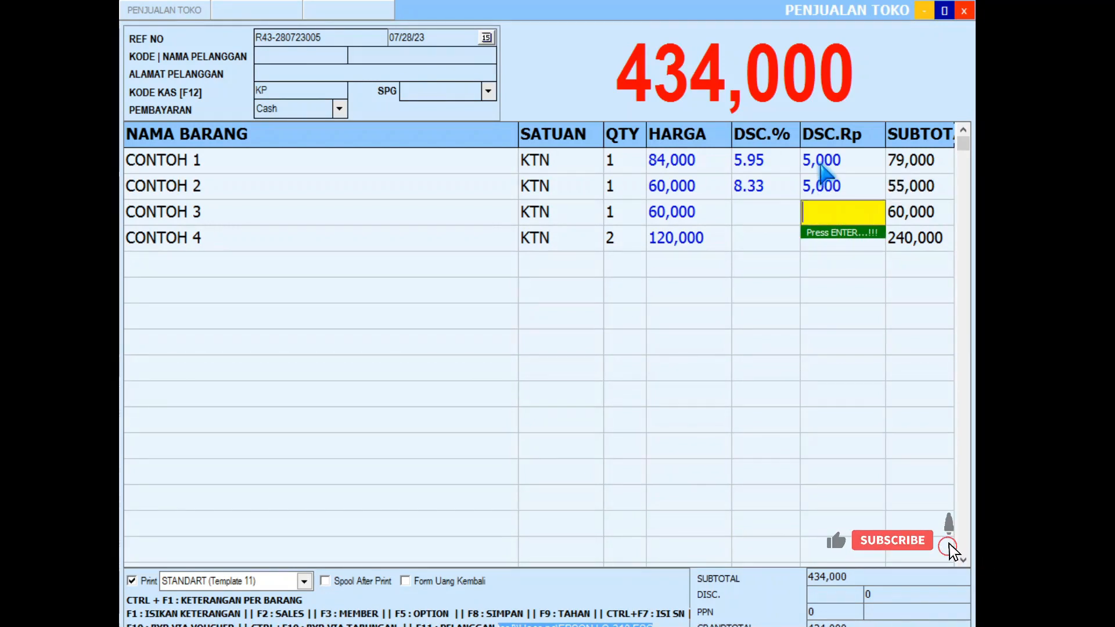
text(5000)
key(Return)
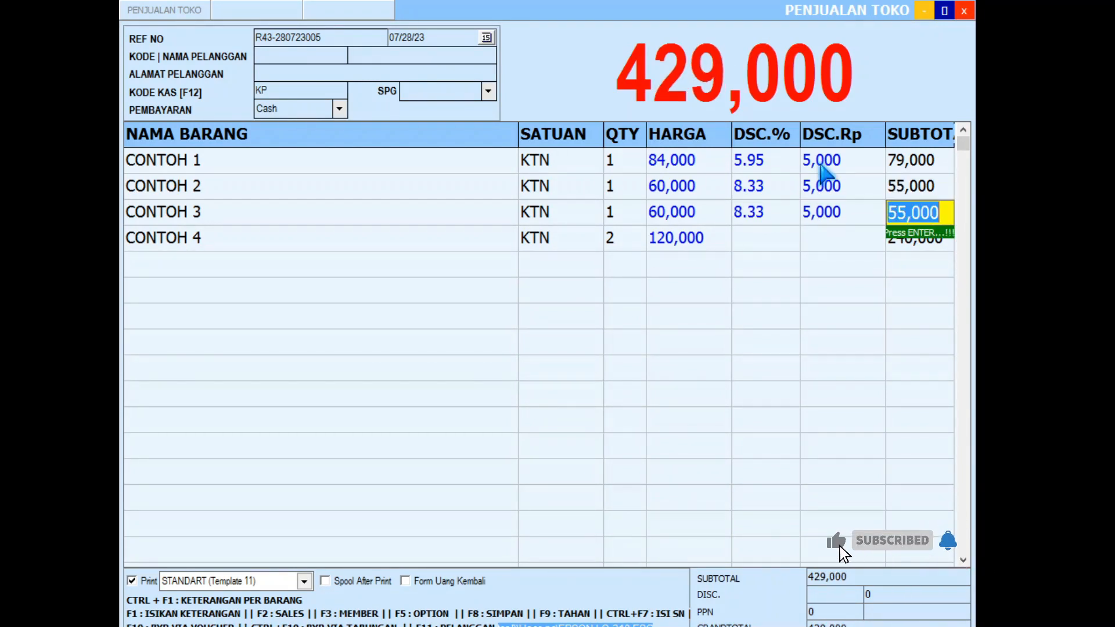
key(Return)
text(5000)
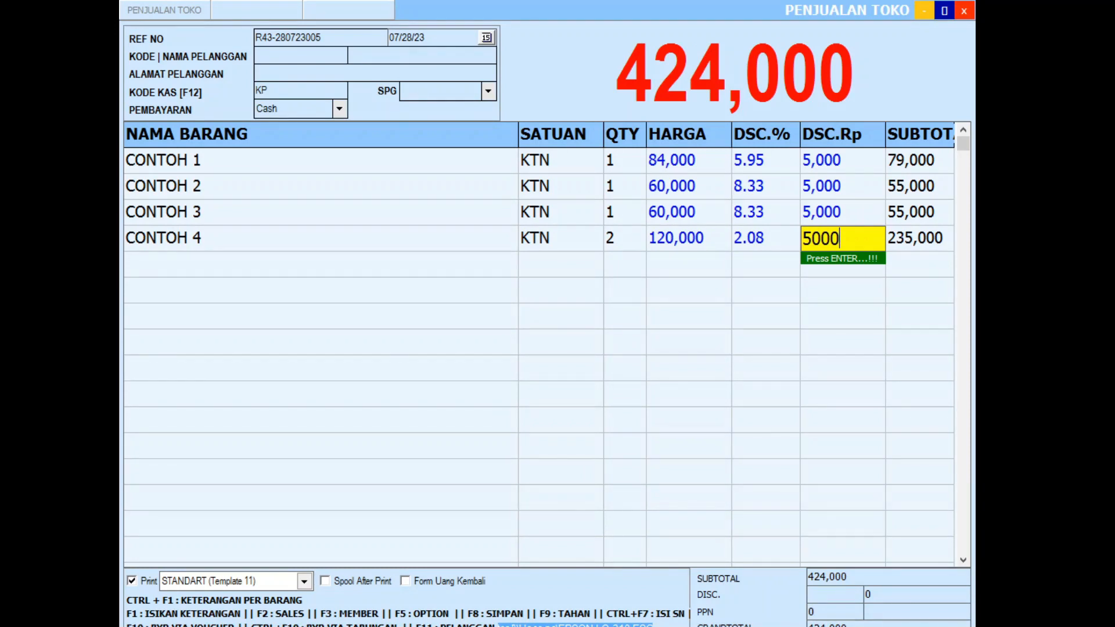
key(Return)
Step: Reprice CONTOH 4 at 100,000 and CONTOH 3 at 70,000, totalling 394,100
click(694, 243)
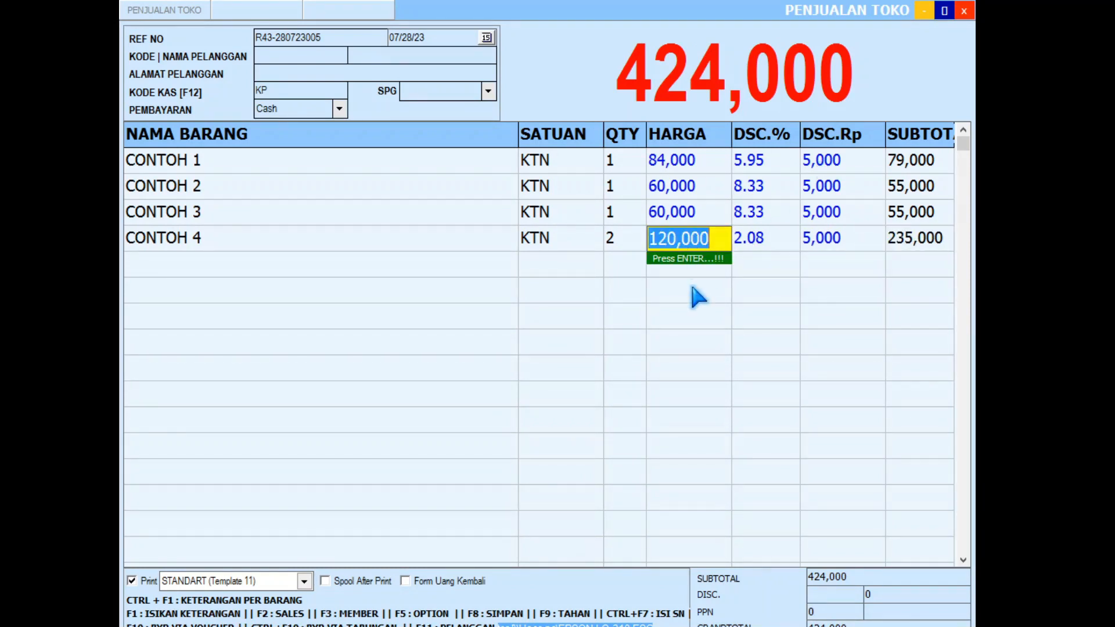
text(100,)
text(000)
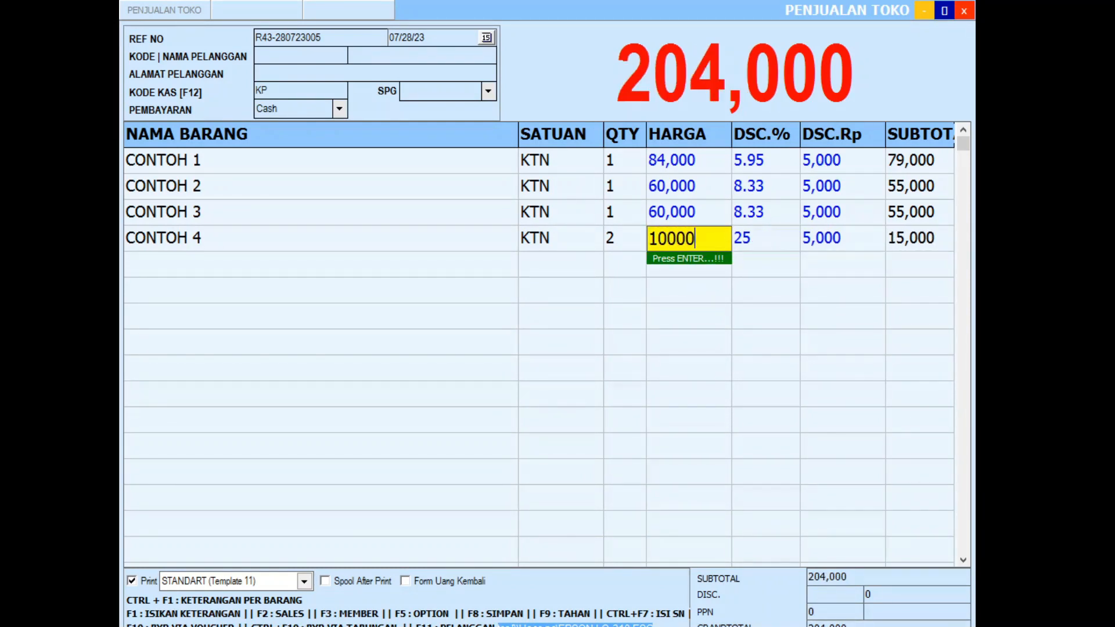
key(Return)
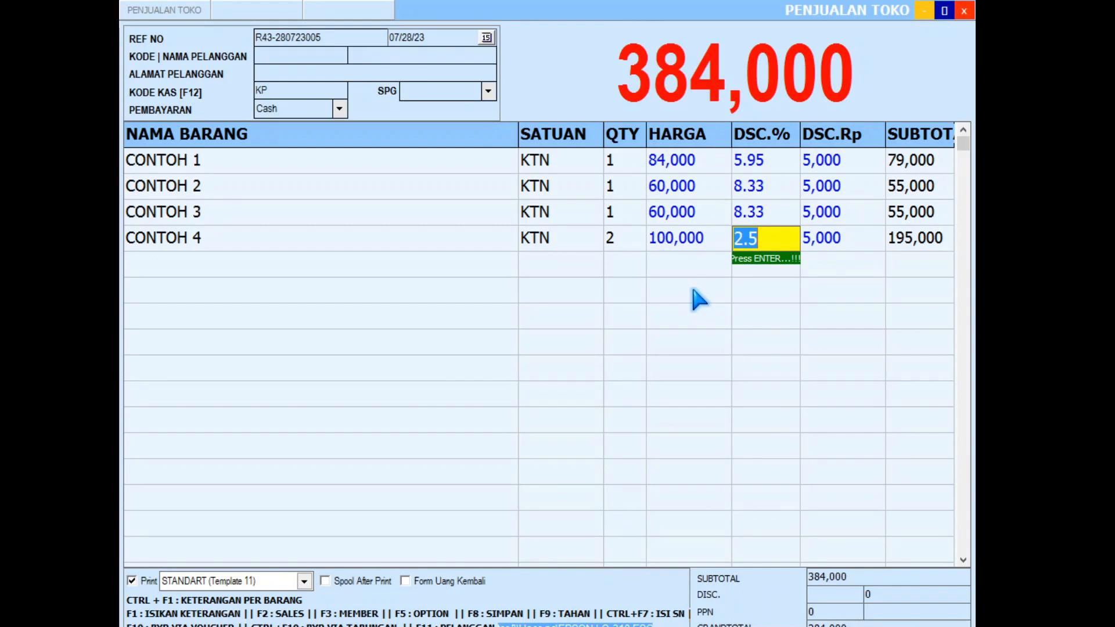
click(681, 213)
text(70000)
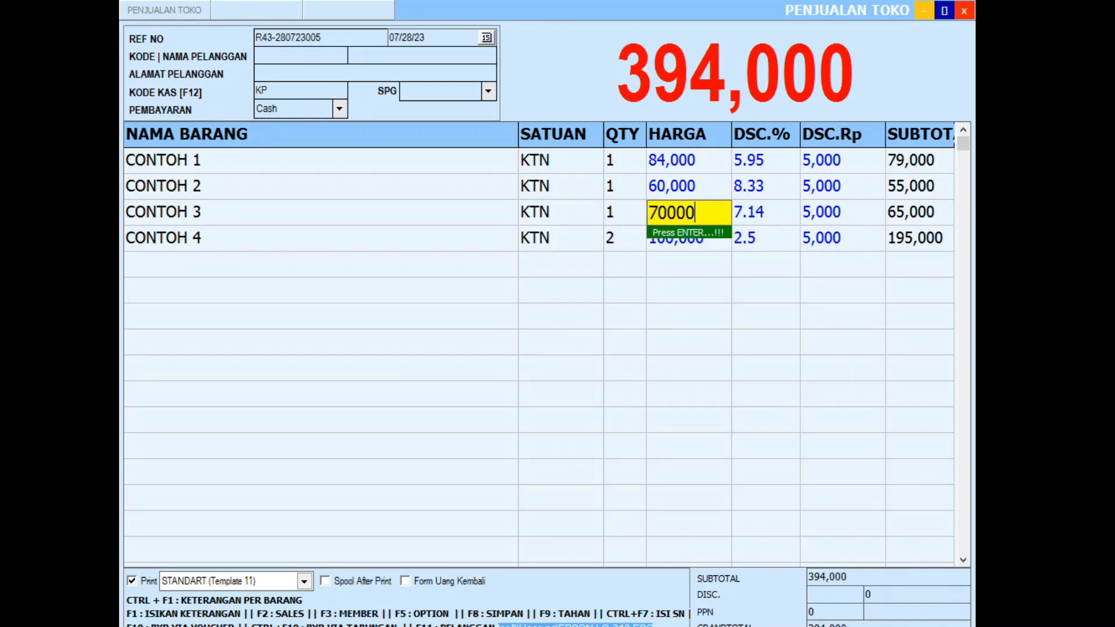
key(Return)
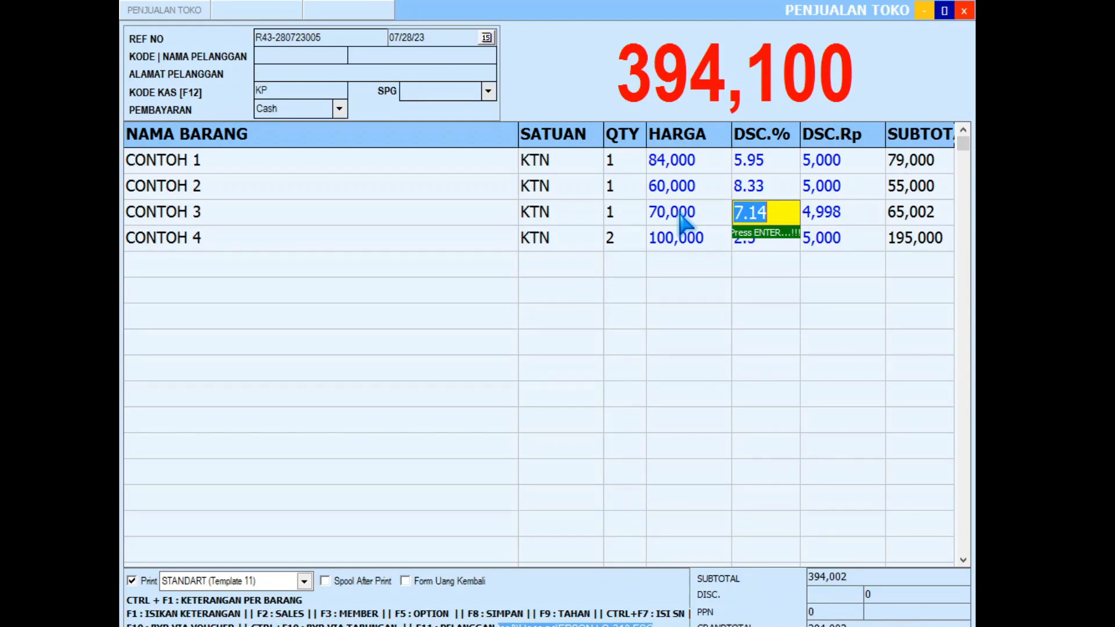
click(496, 257)
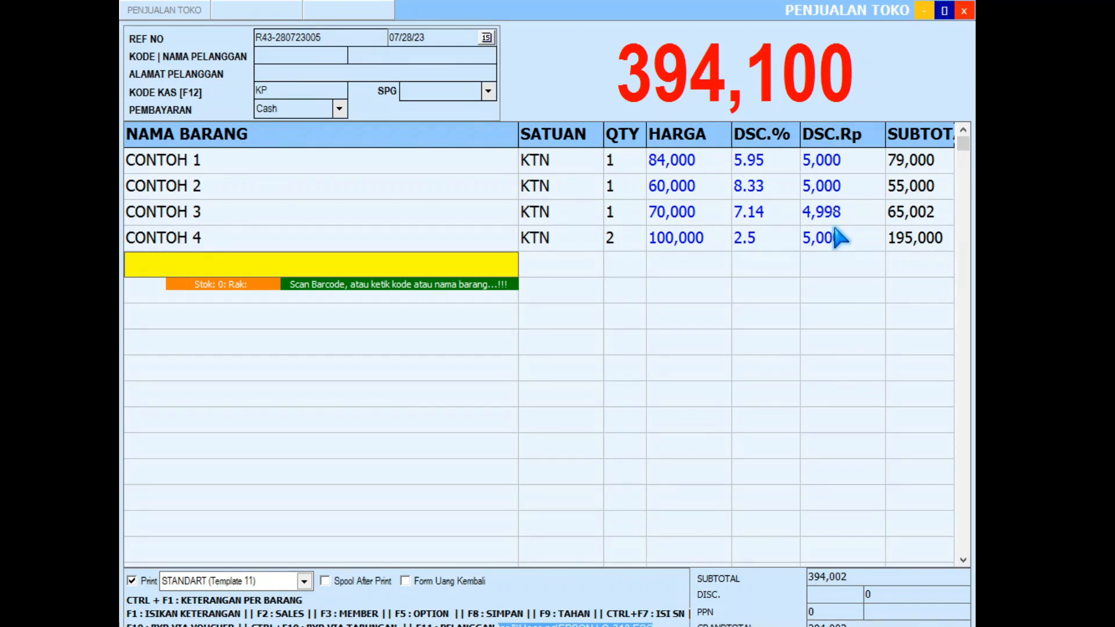
Step: Try saving the edited sale, which fails on CONTOH 4's insufficient stock, then go to Master
key(F8)
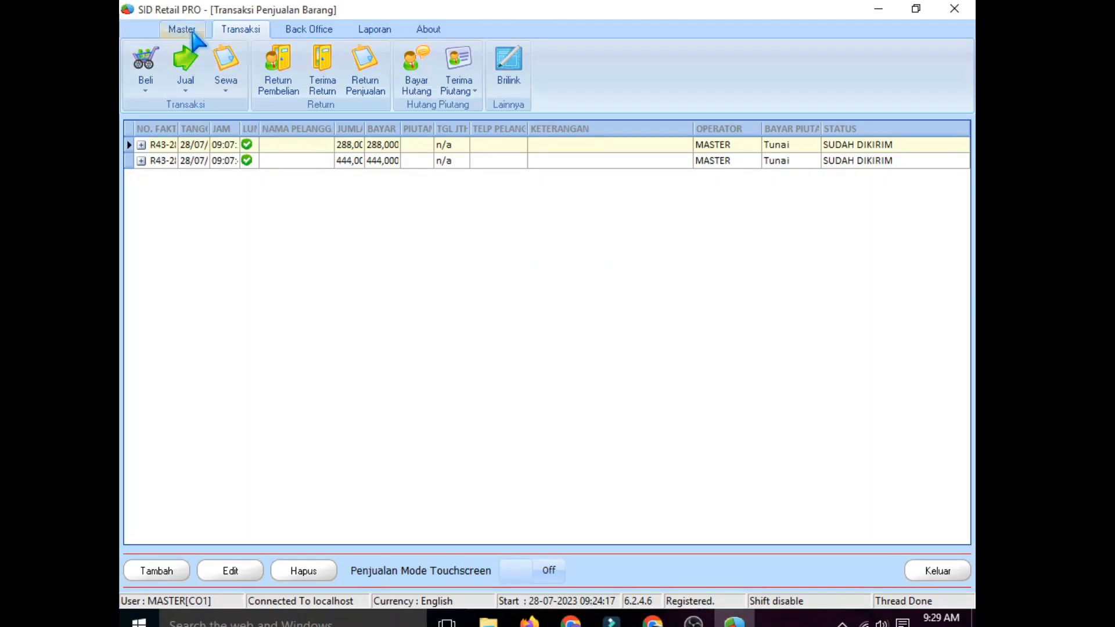
click(188, 30)
Step: Check CONTOH 1–4 stock in Data Barang, finding CONTOH 4 at only 6 PAK
click(279, 67)
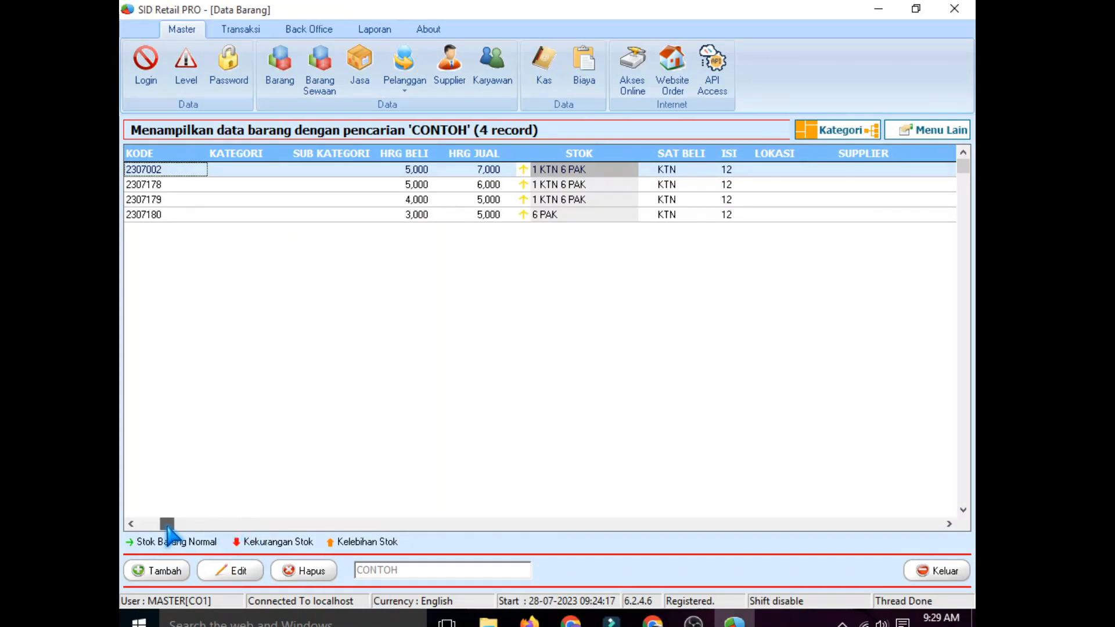
click(140, 524)
click(178, 214)
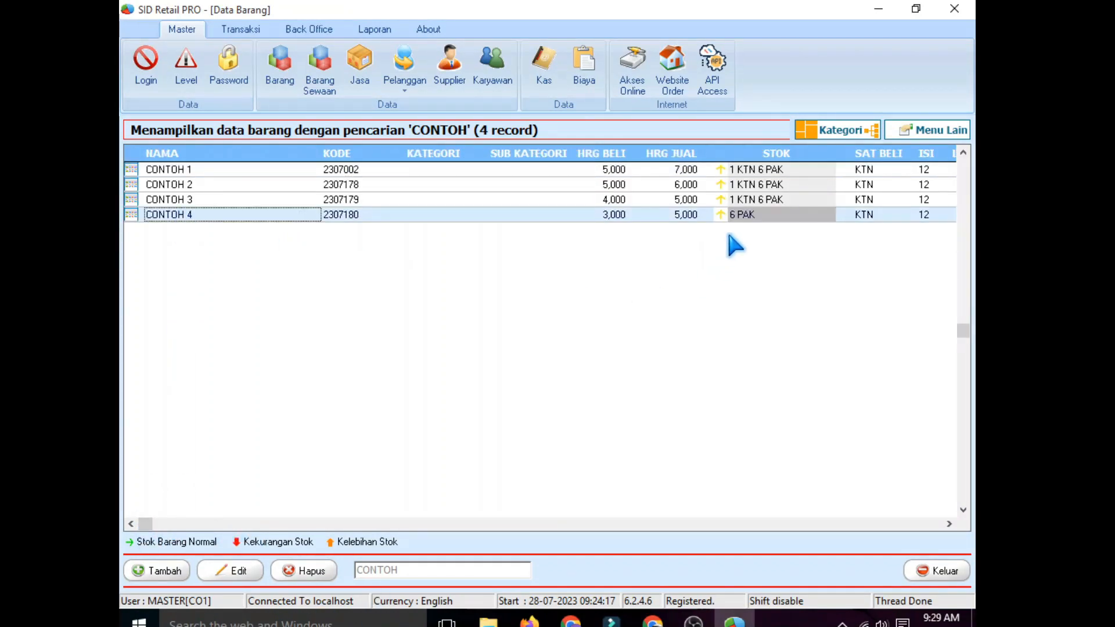
click(754, 199)
click(753, 184)
click(753, 169)
click(752, 184)
click(754, 199)
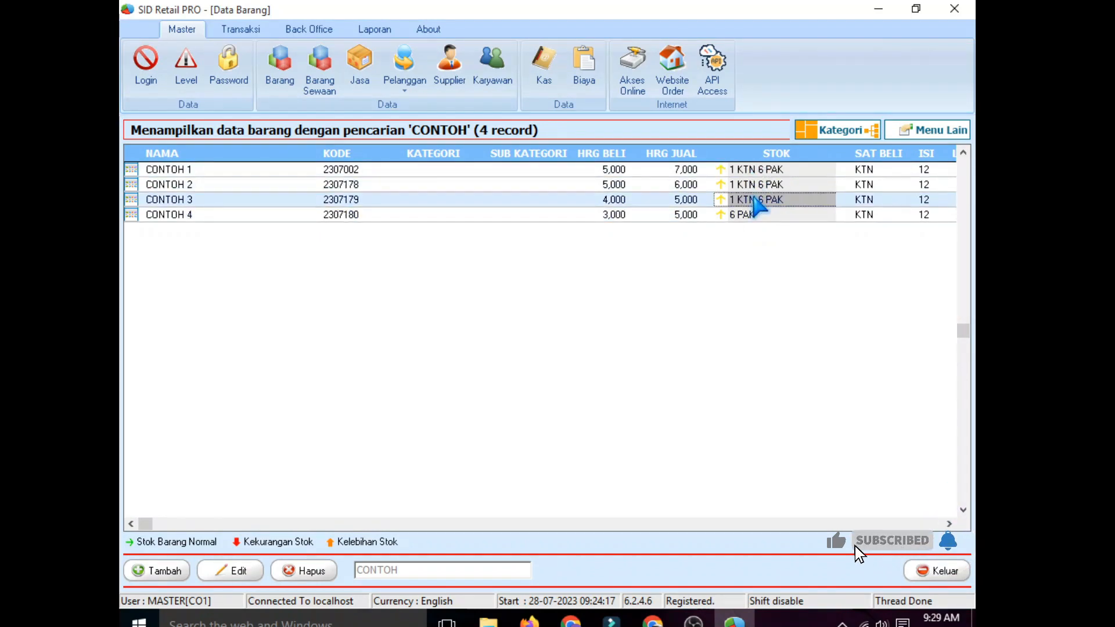
click(753, 215)
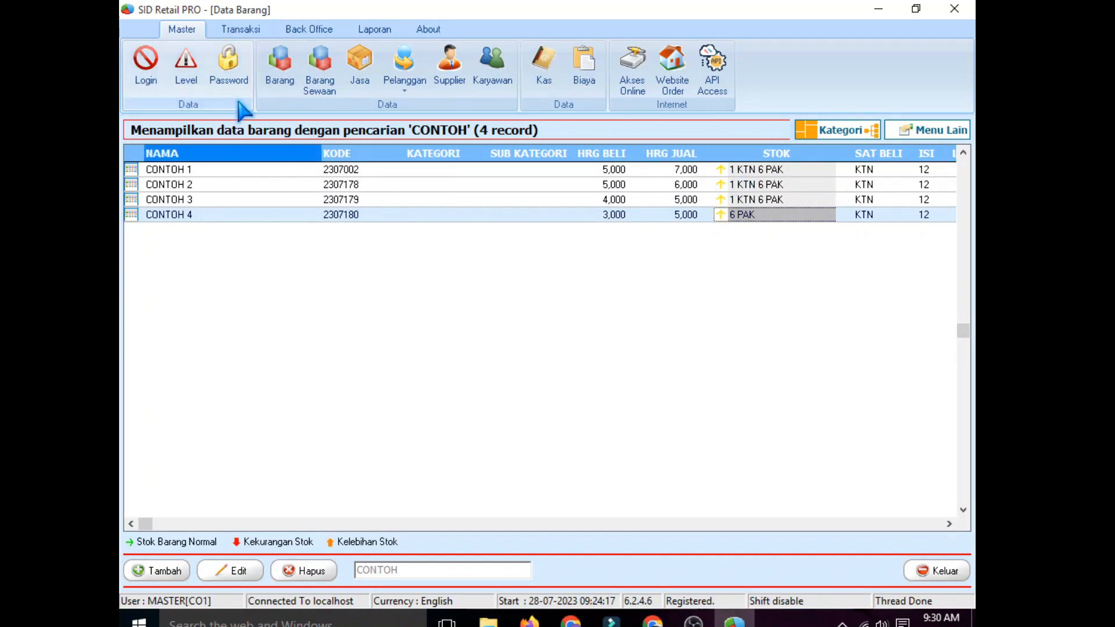
Step: Return to the Penjualan Toko store sales transaction list
click(239, 30)
click(186, 64)
click(209, 105)
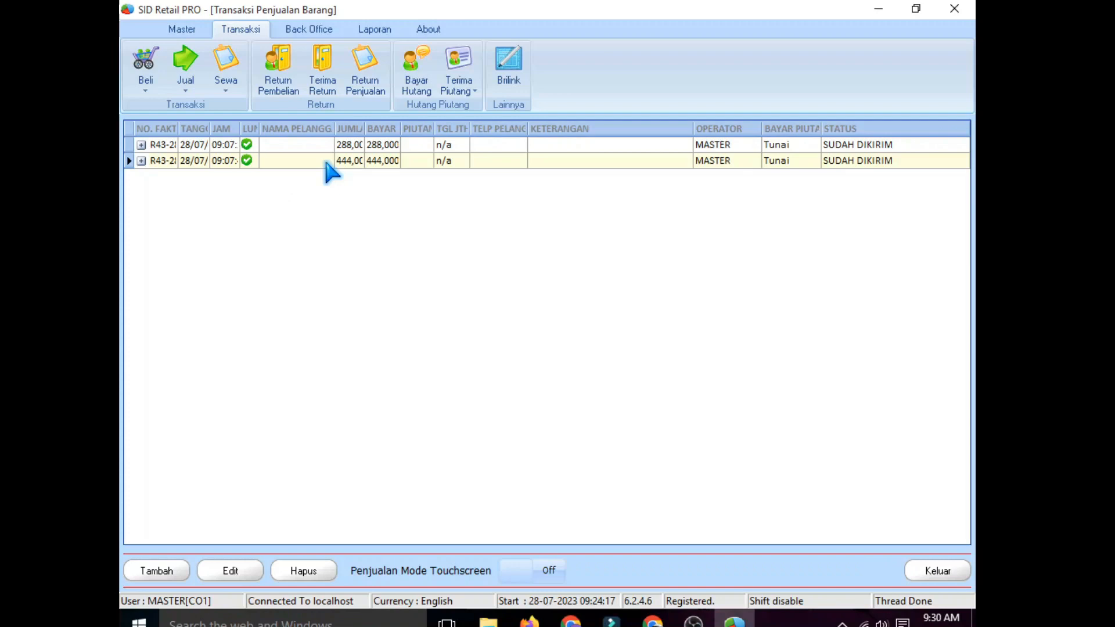
Step: Leave the reopened 444,000 sale, then save General Option with selling without stock enabled
double_click(326, 163)
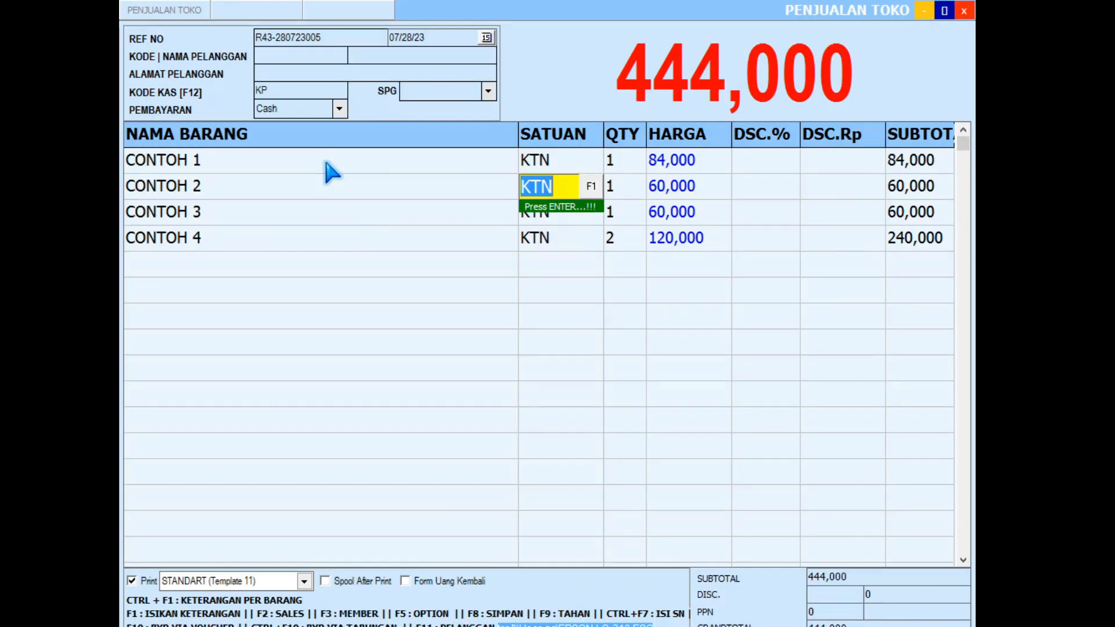
click(822, 168)
click(311, 30)
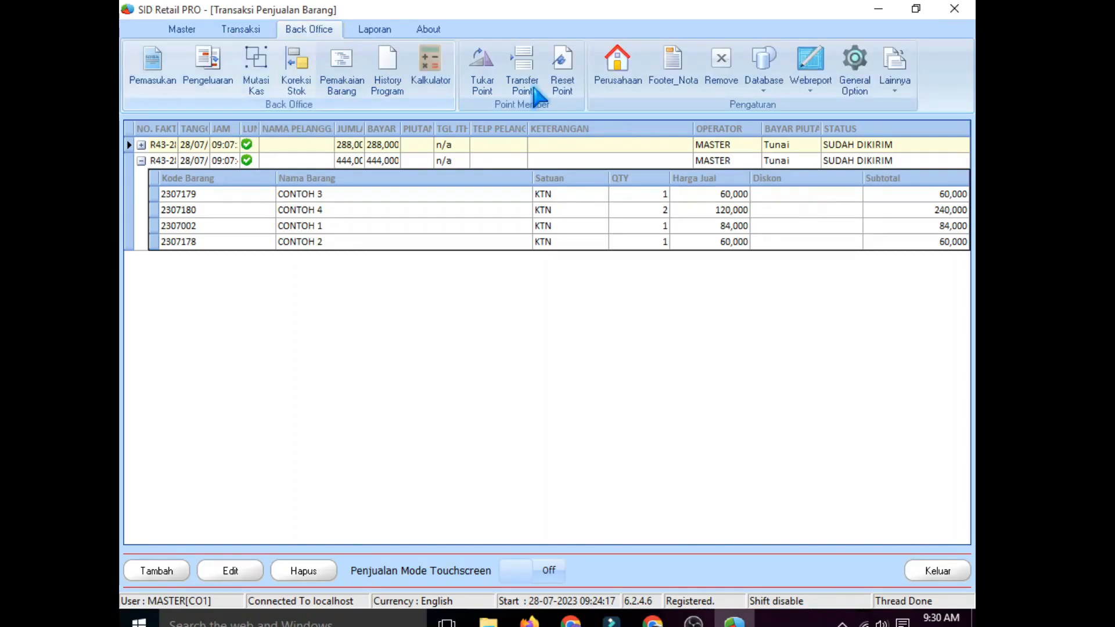
click(863, 85)
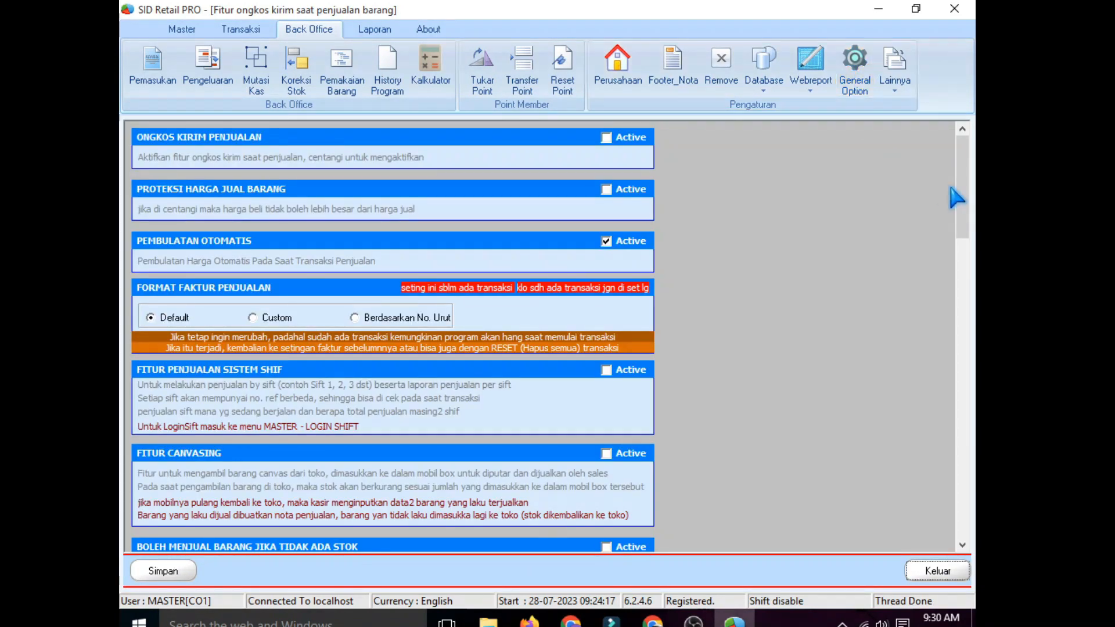
drag(967, 230, 967, 258)
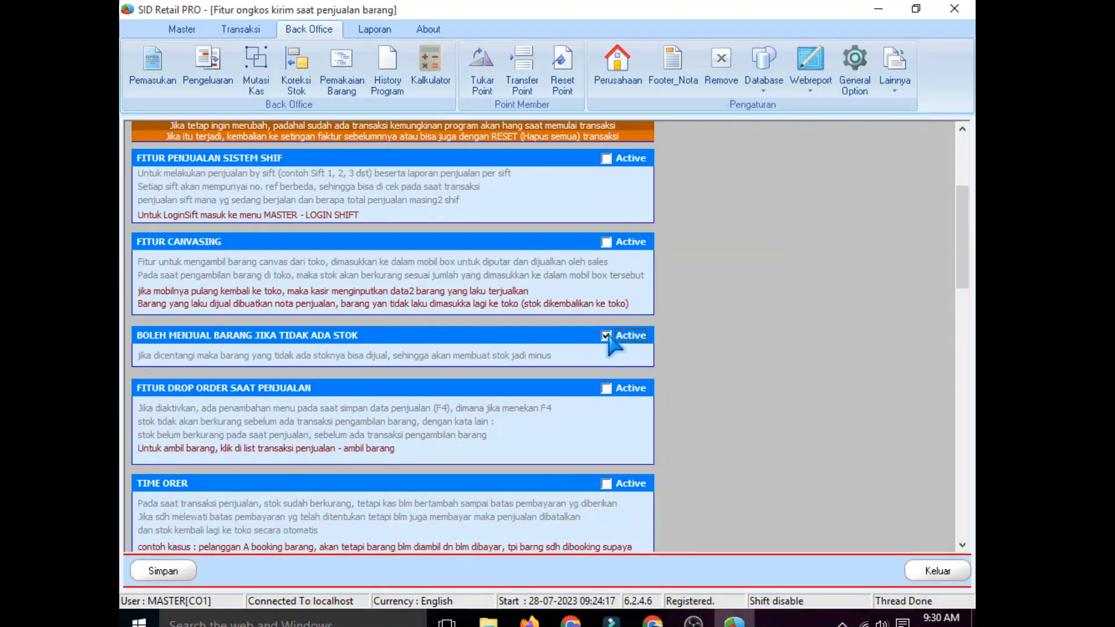
click(163, 572)
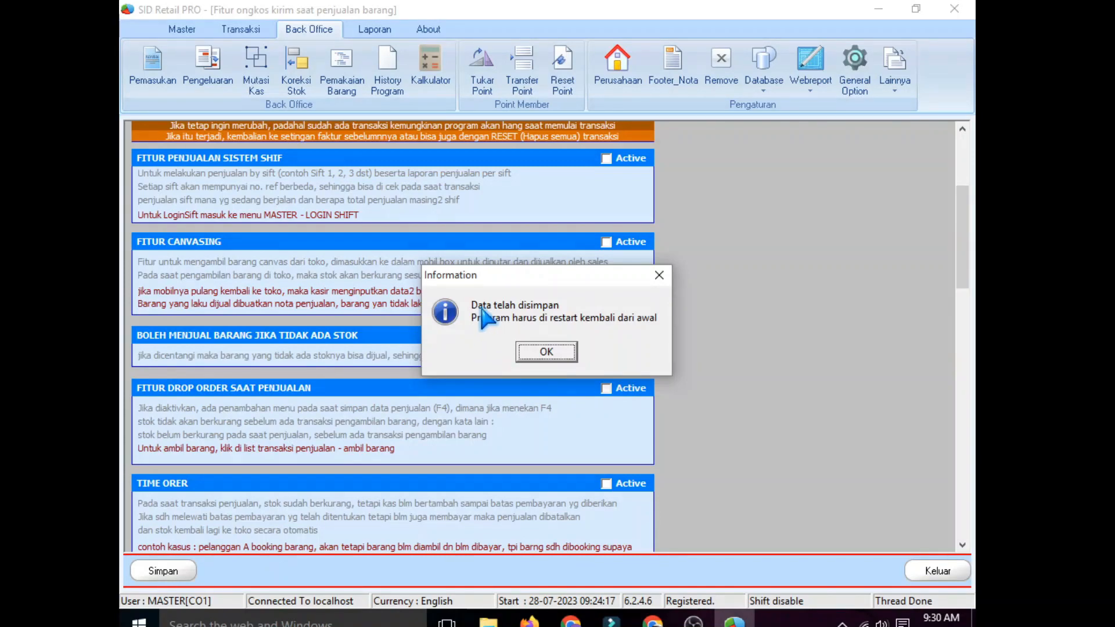
click(546, 352)
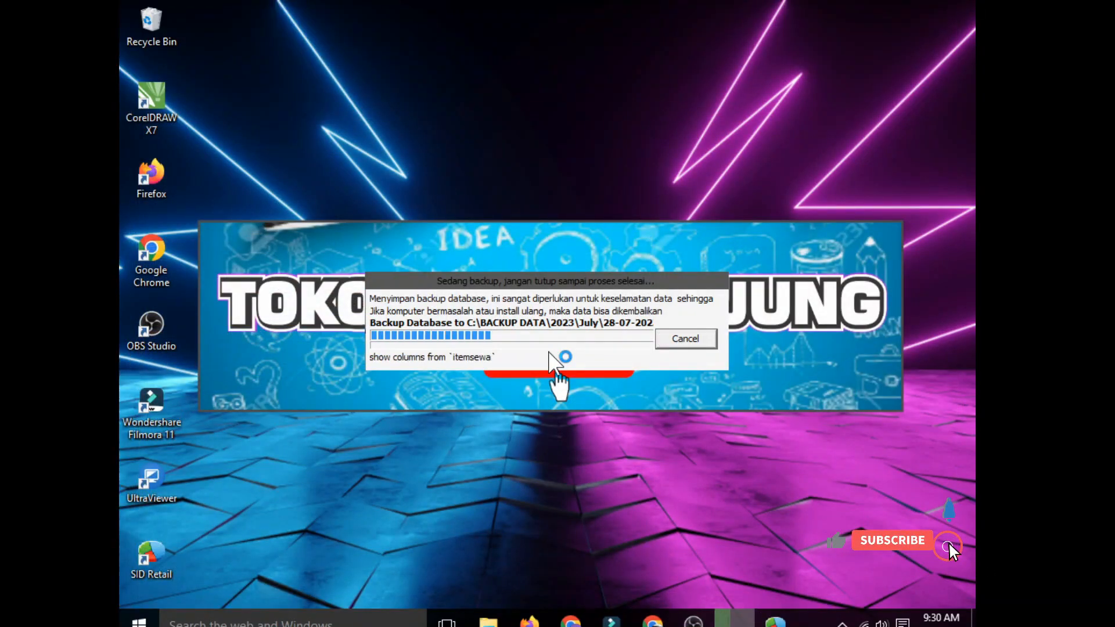
Step: Log back in and check the stock of CONTOH 2, 3 and 4 in Data Barang
text(***)
click(605, 383)
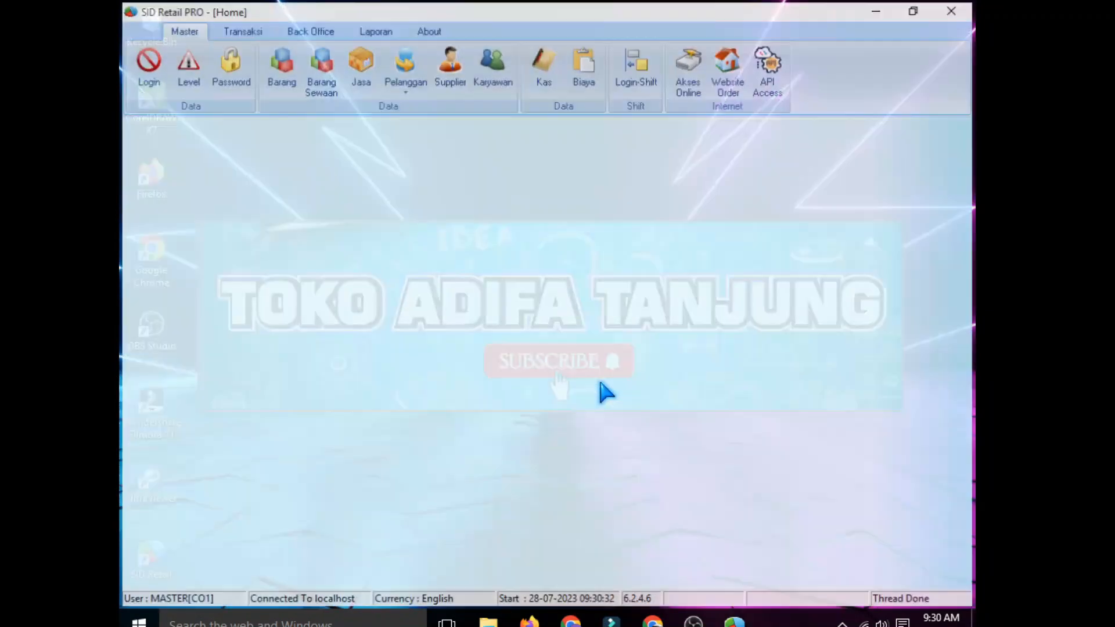
click(281, 76)
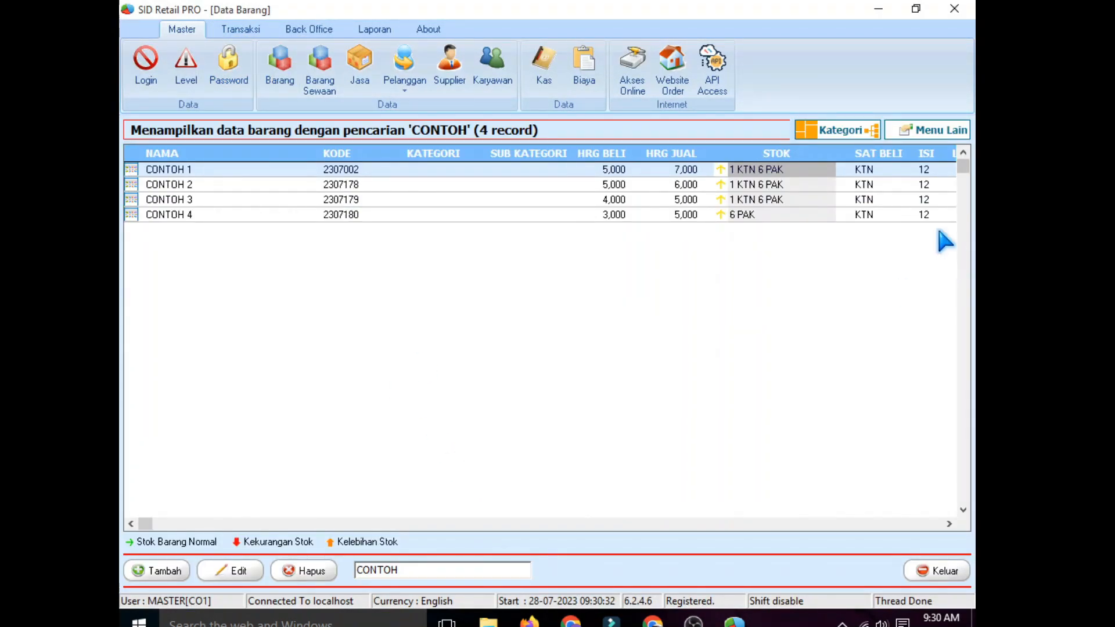
click(771, 185)
click(771, 199)
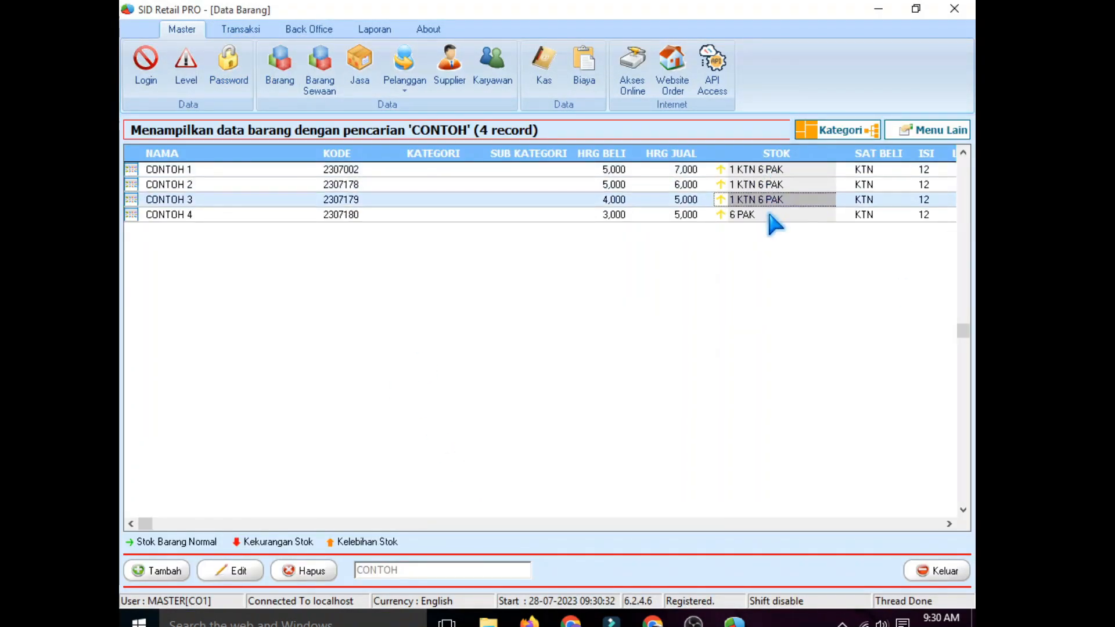
click(768, 215)
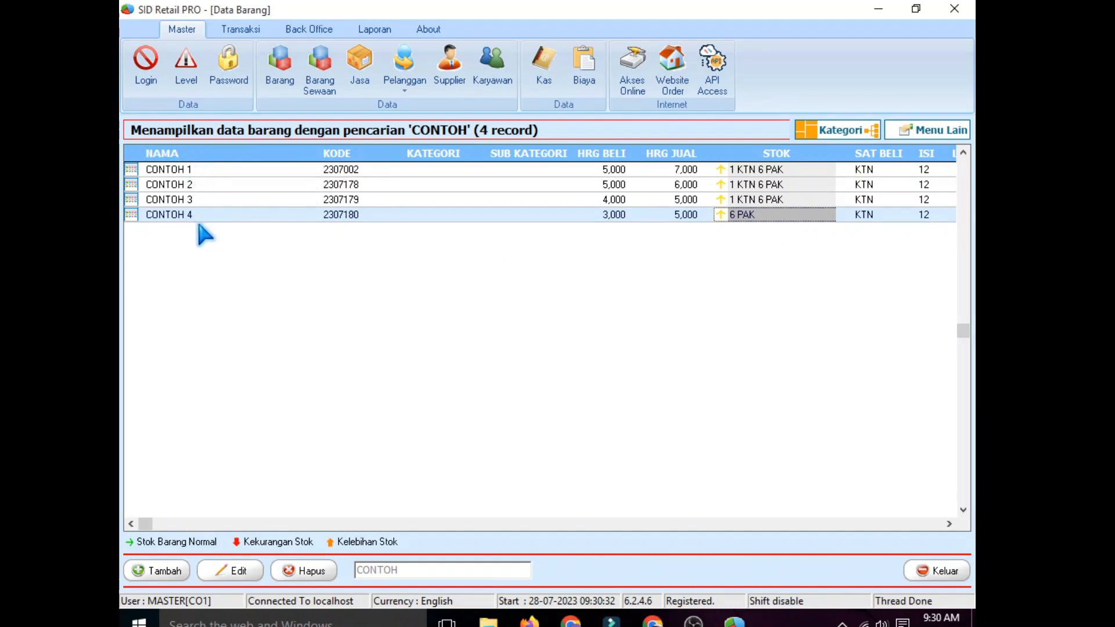
Step: Open the store sales list (Transaksi > Jual > Penjualan Toko)
click(235, 29)
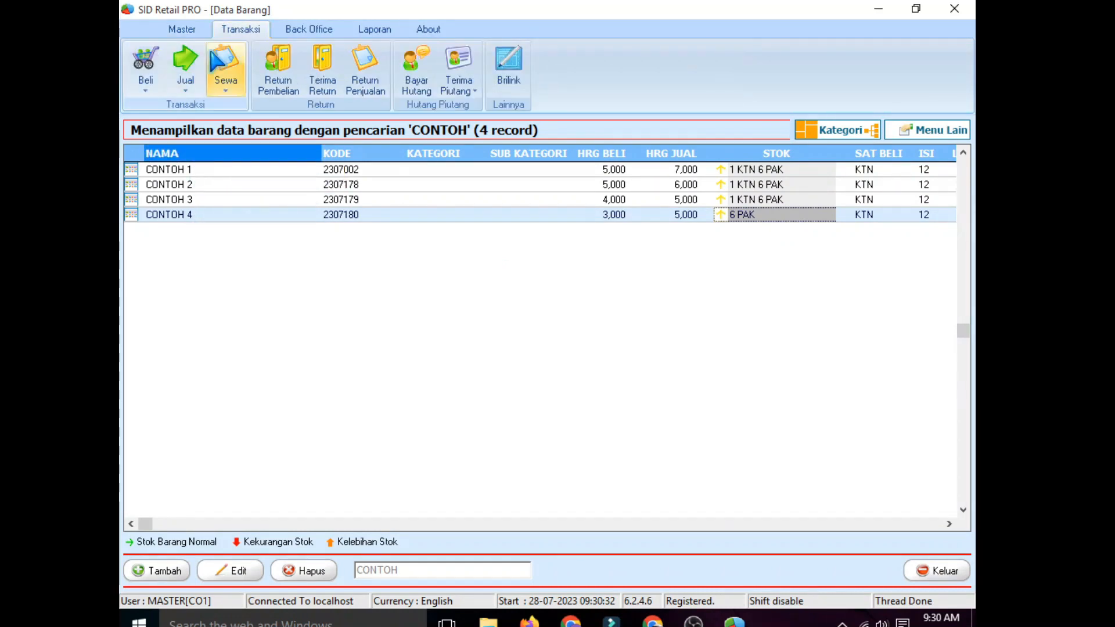
click(186, 64)
click(212, 106)
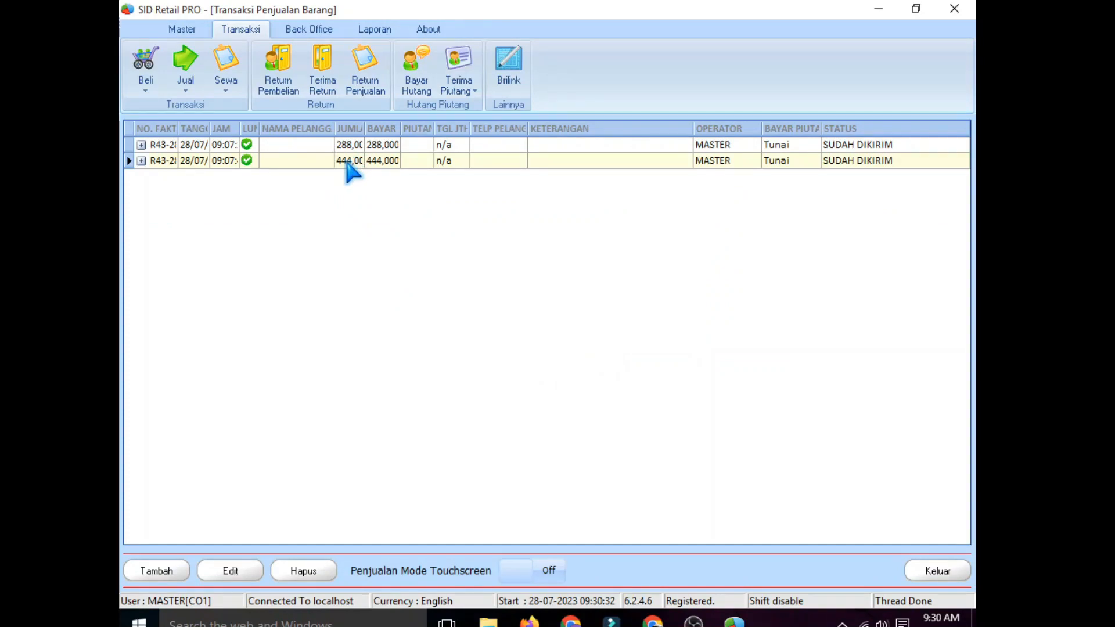
Step: Enter a 5,000 rupiah discount on each of CONTOH 1–4 in the 444,000 sale
double_click(348, 164)
click(831, 159)
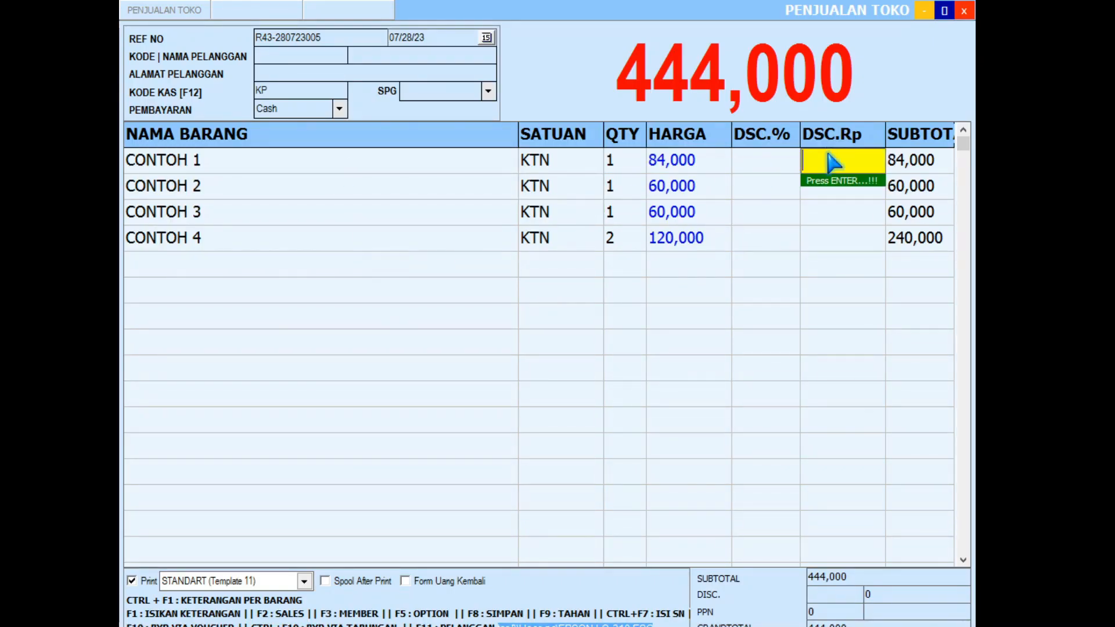
text(5000)
key(Return)
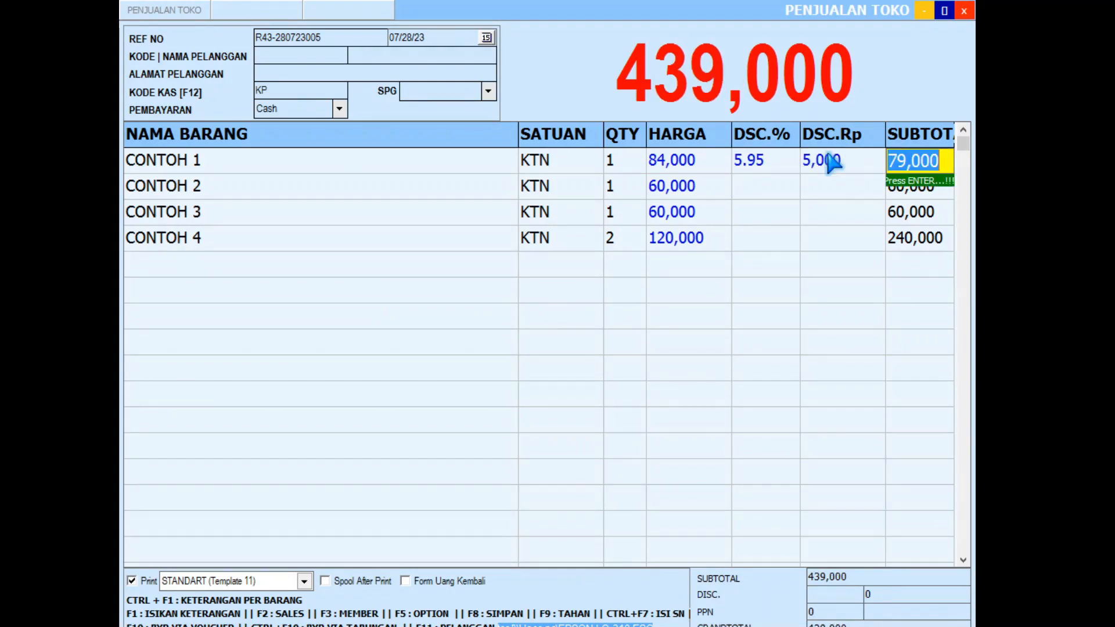
key(Return)
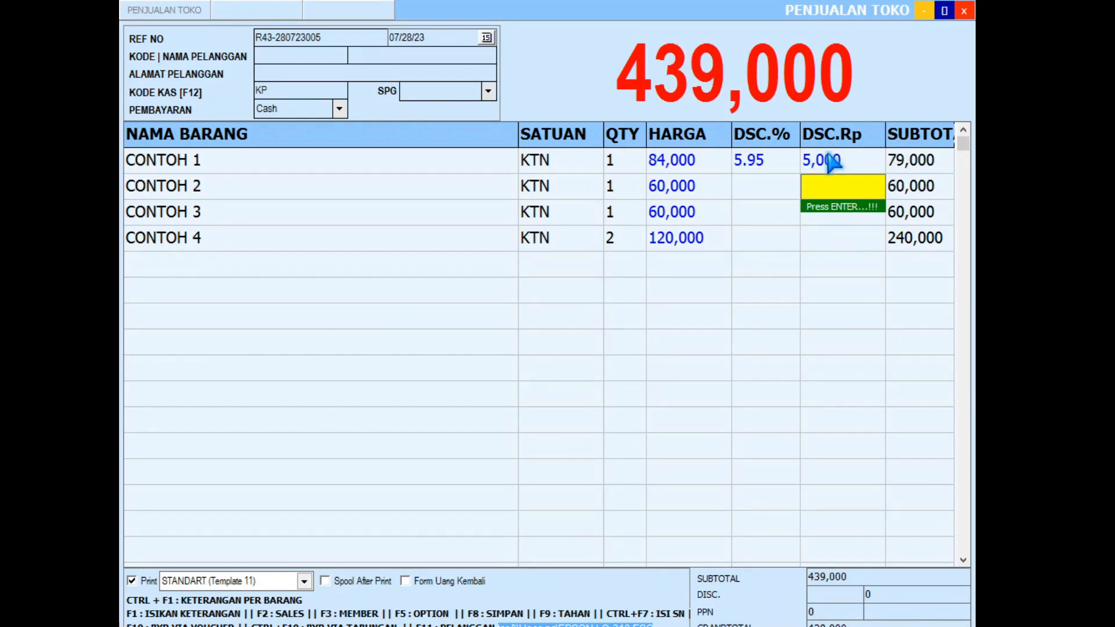
text(5000)
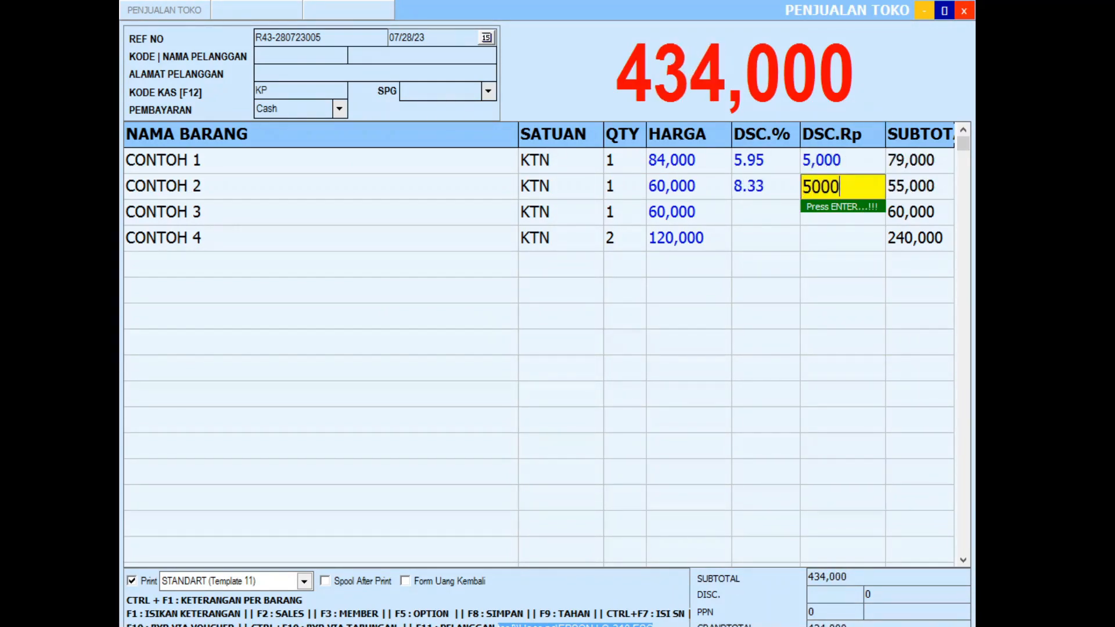
key(Return)
key(Return)
text(5000)
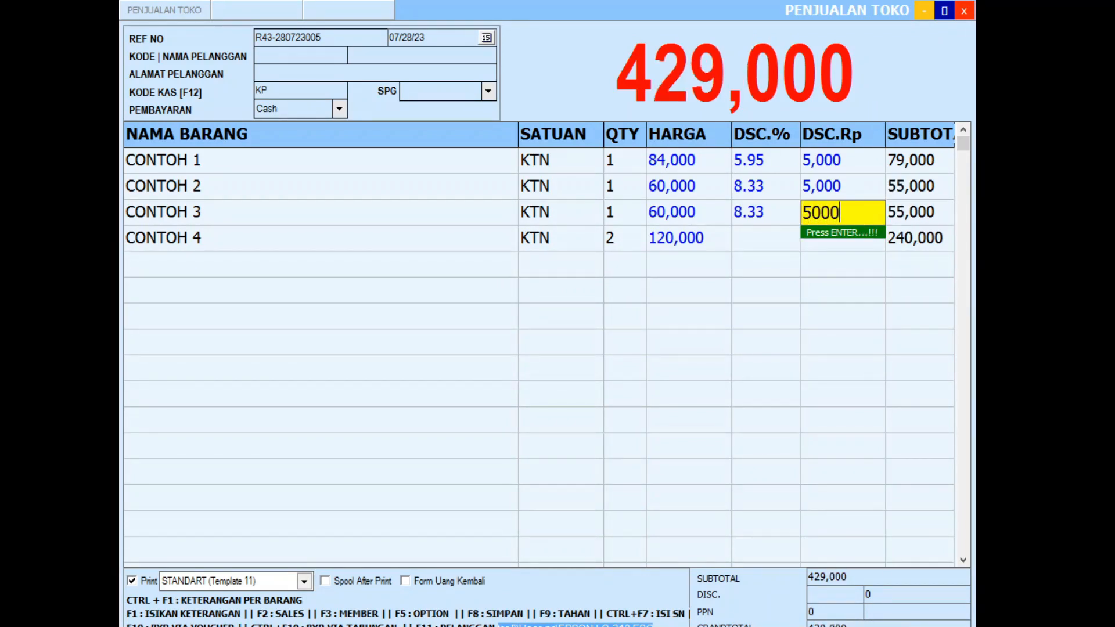
key(Return)
key(Return)
text(5000)
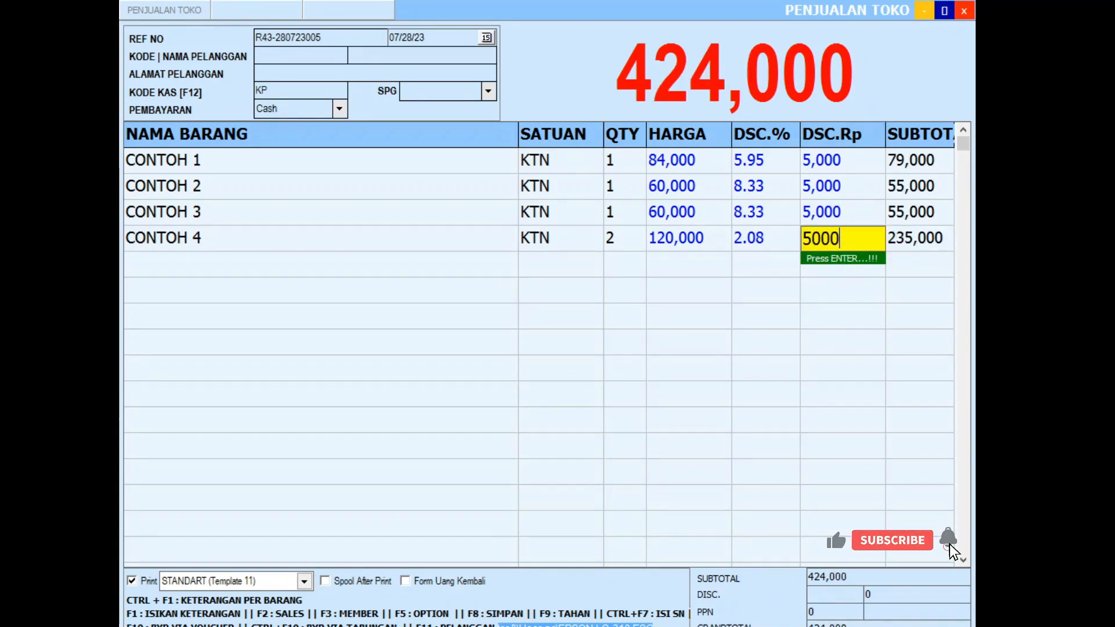
key(Return)
key(Up)
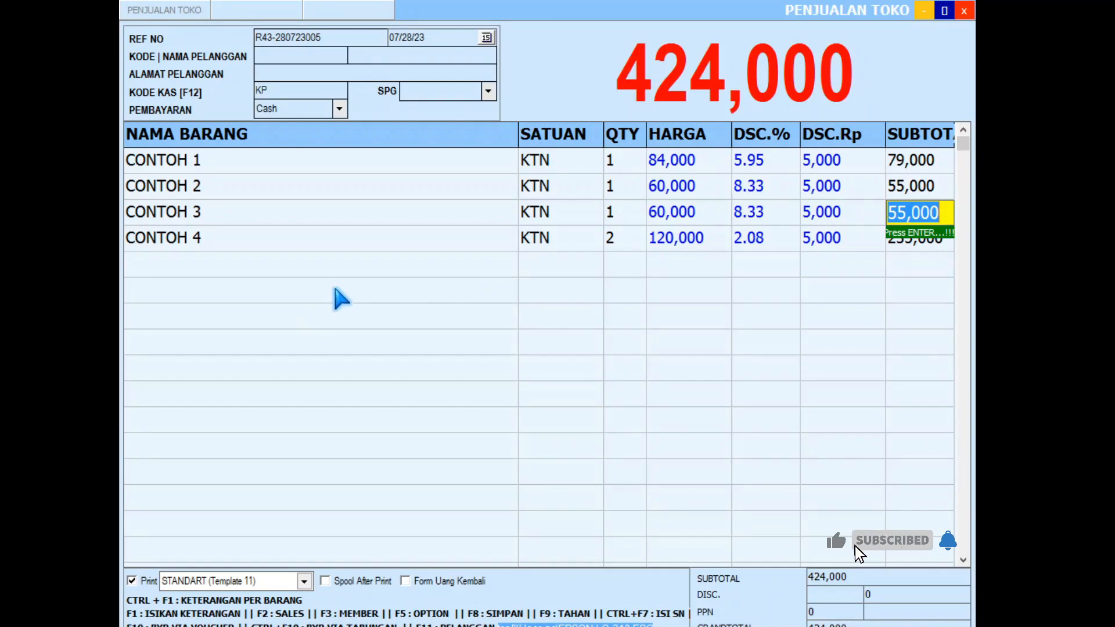
click(332, 285)
Step: Save the sale at 424,000 without printing a receipt and close the sales form
key(F8)
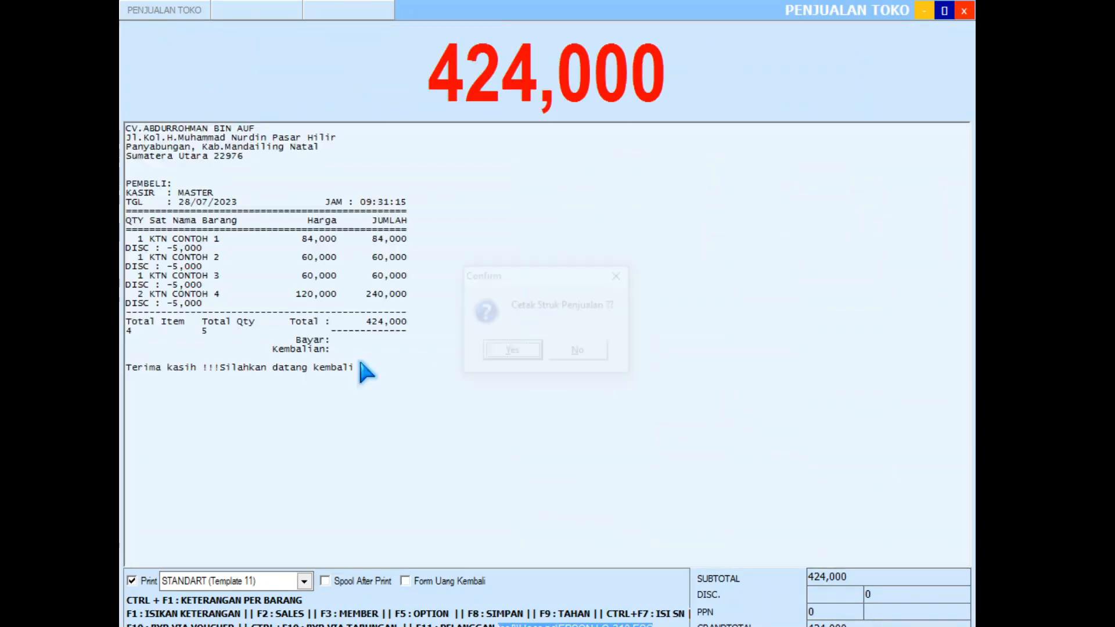
click(579, 354)
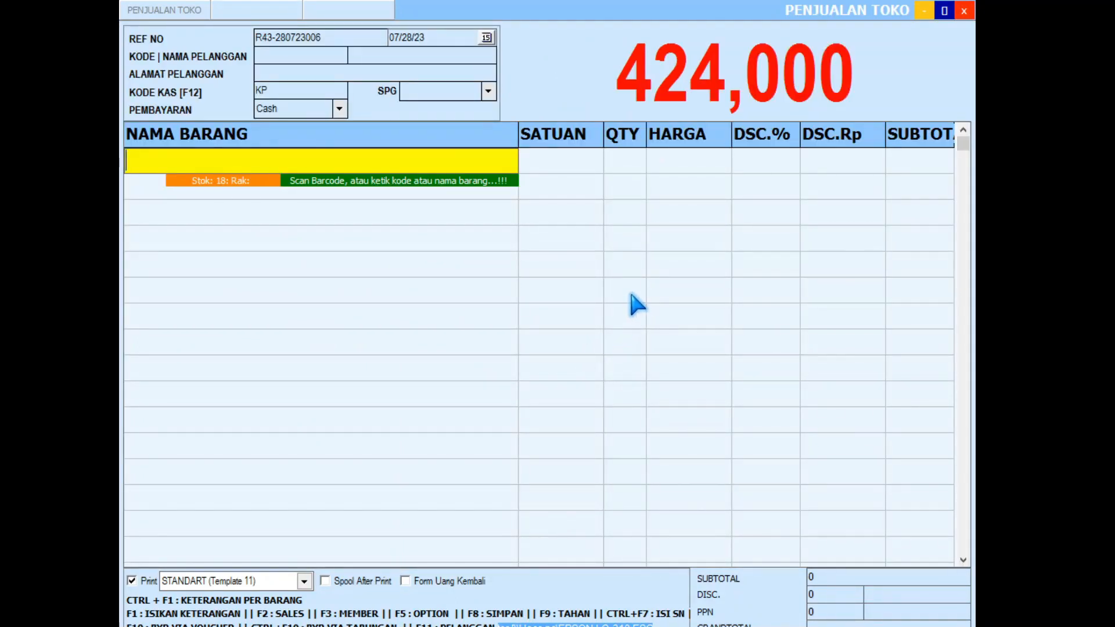
key(Escape)
click(512, 352)
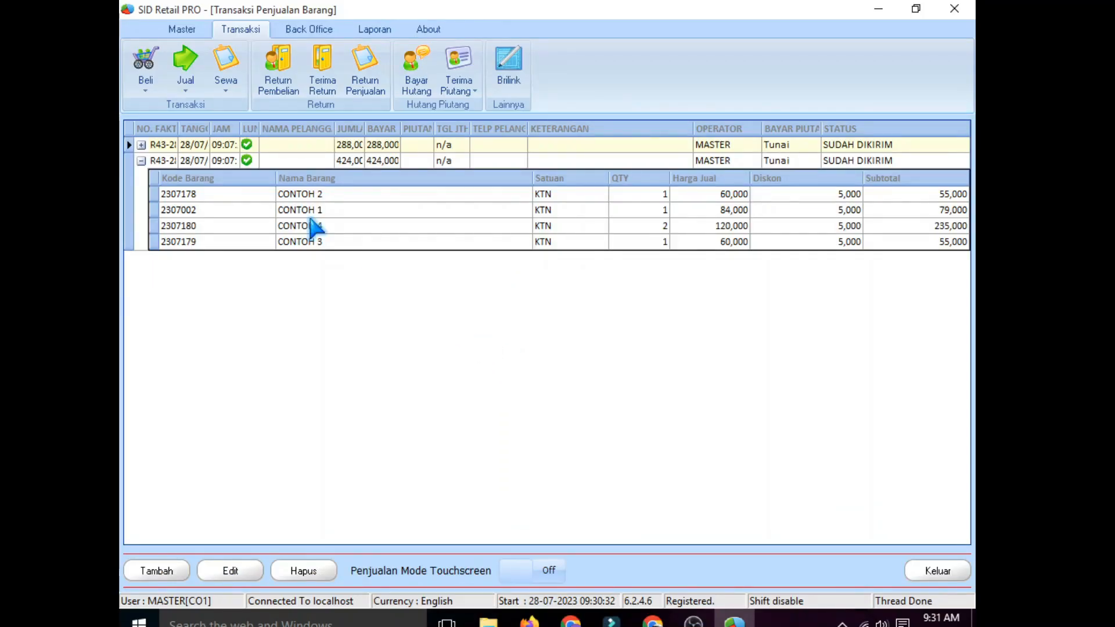
Step: Check stock of items 2307178–2307180 in Data Barang: 1 KTN 6 PAK, and 6 PAK for 2307180
click(182, 29)
click(278, 76)
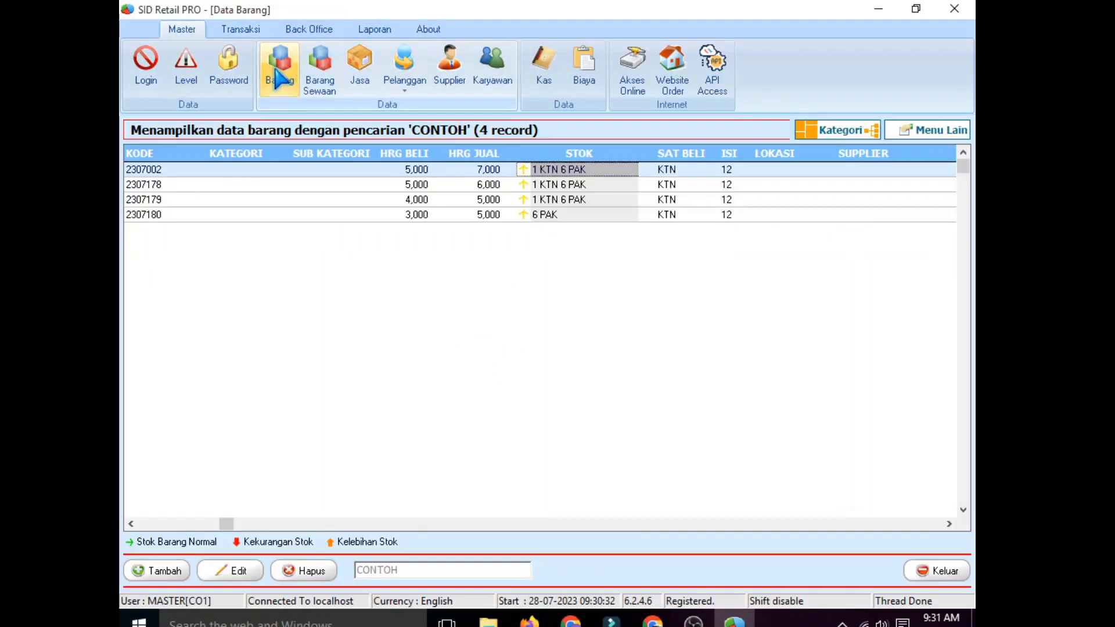
click(562, 185)
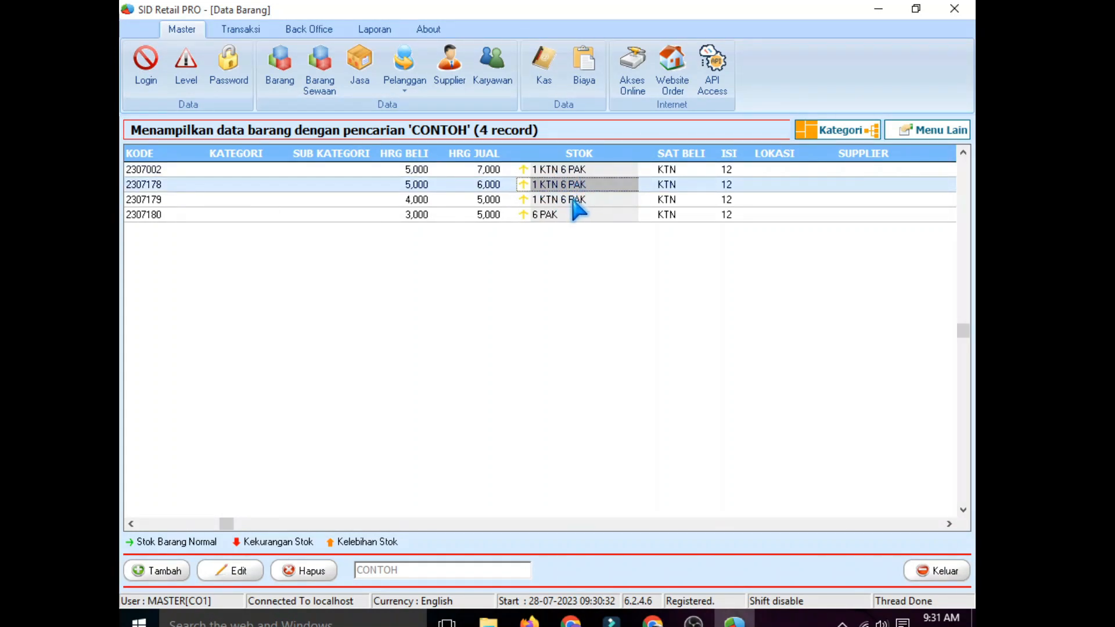
click(578, 200)
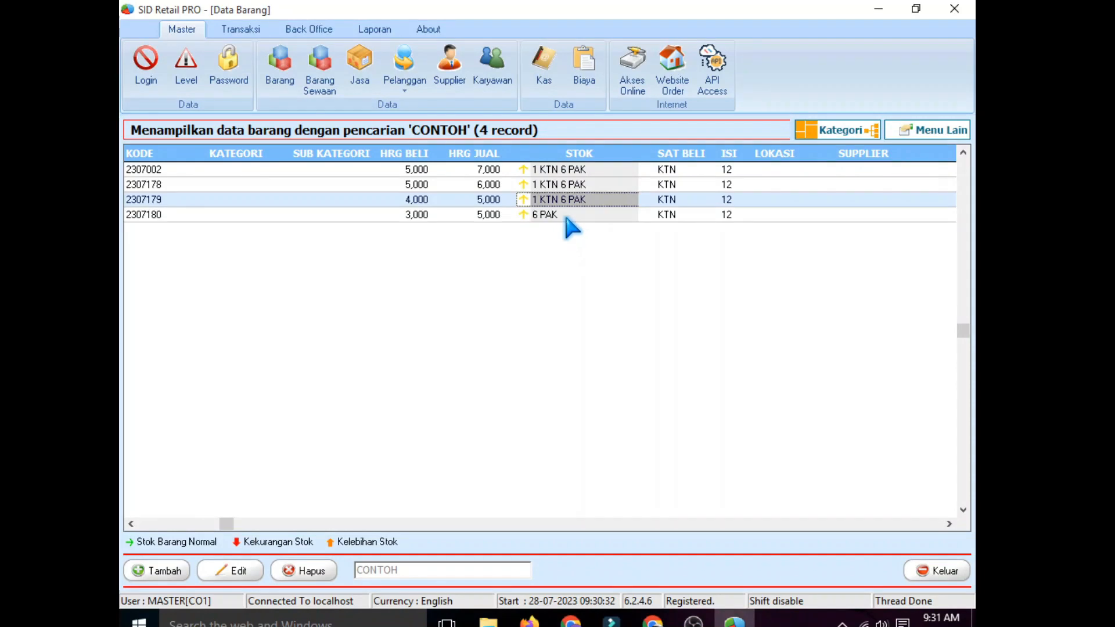
click(567, 216)
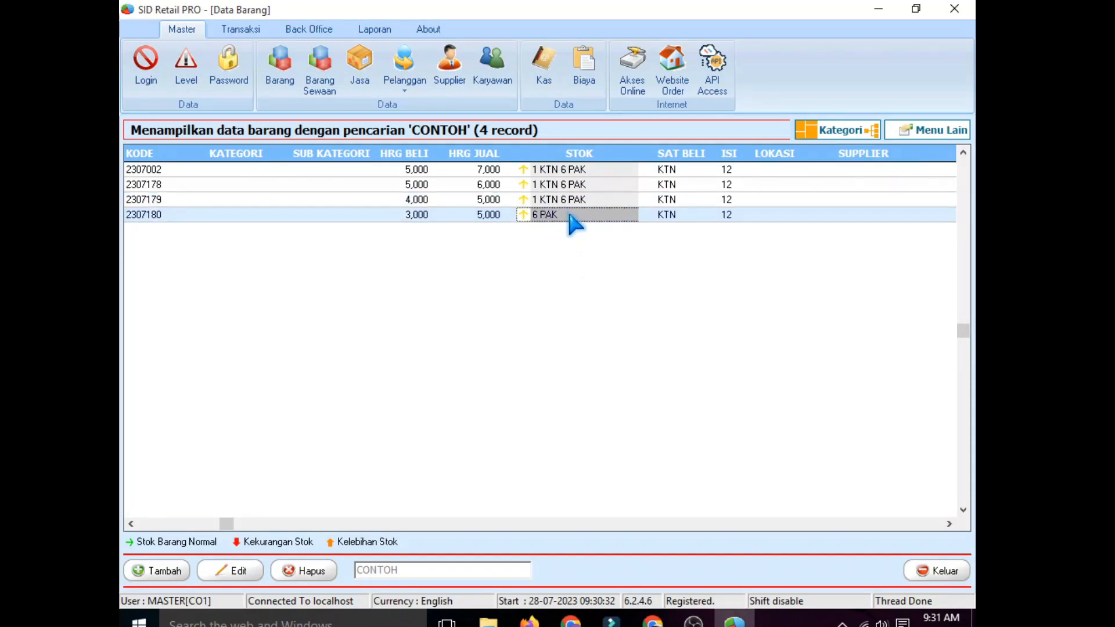
Step: Untick 'Boleh menjual barang jika tidak ada stok' in General Option, save, and confirm the restart
click(311, 30)
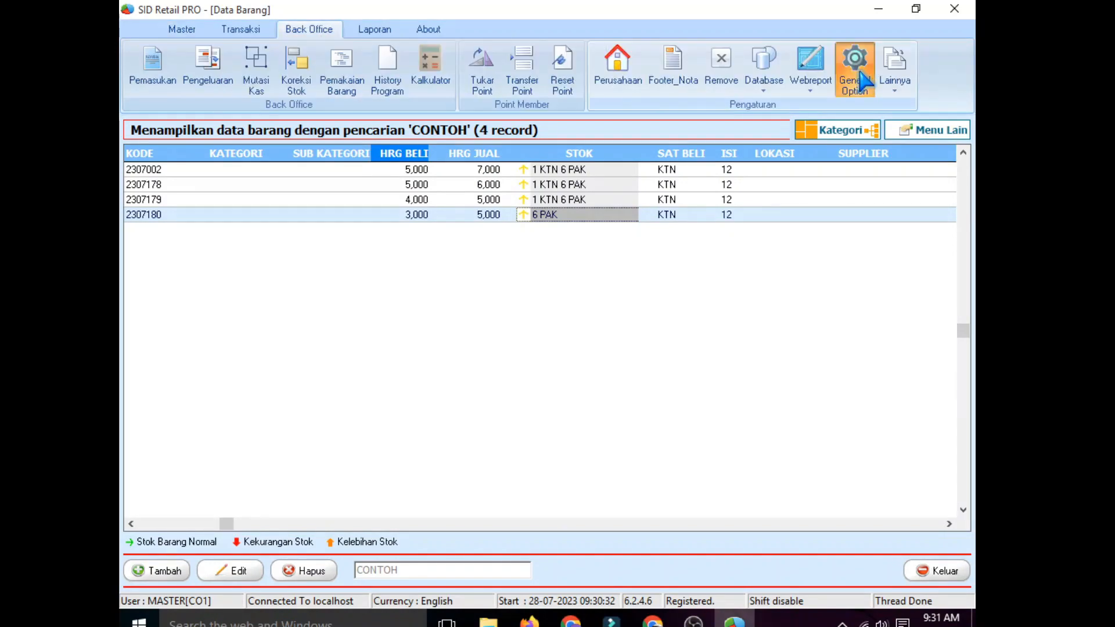
click(861, 74)
scroll(142, 313, down, 4)
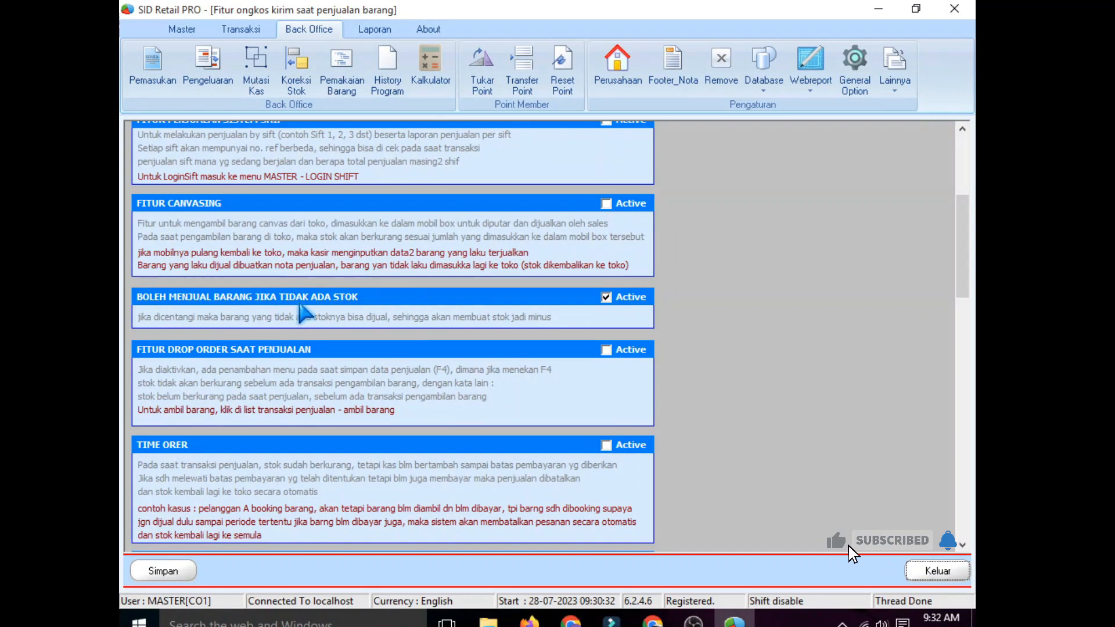
click(607, 298)
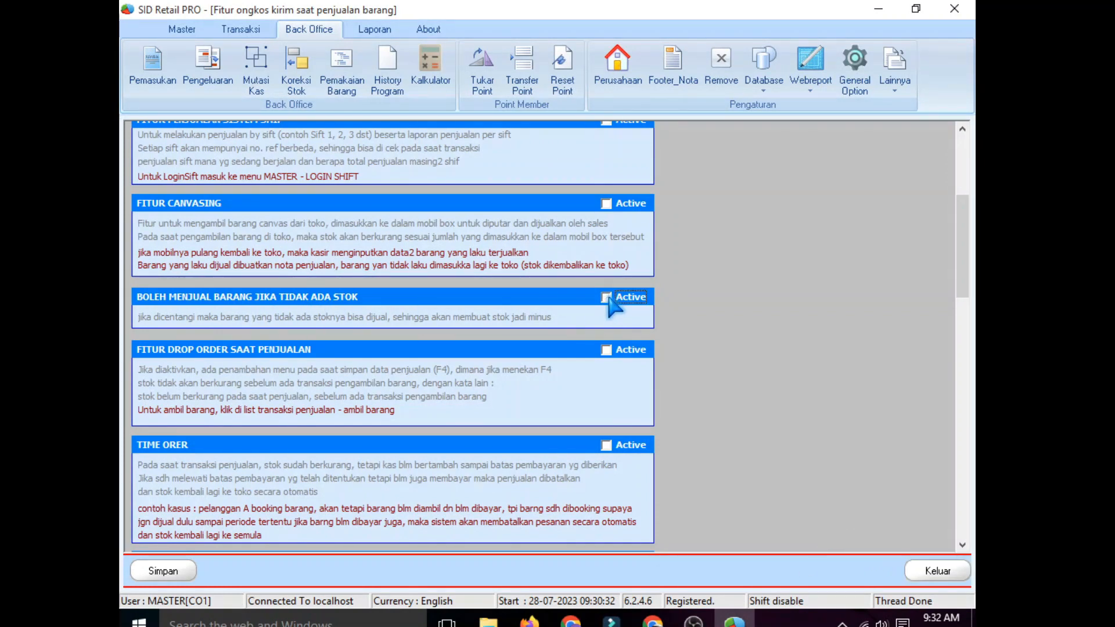
click(161, 572)
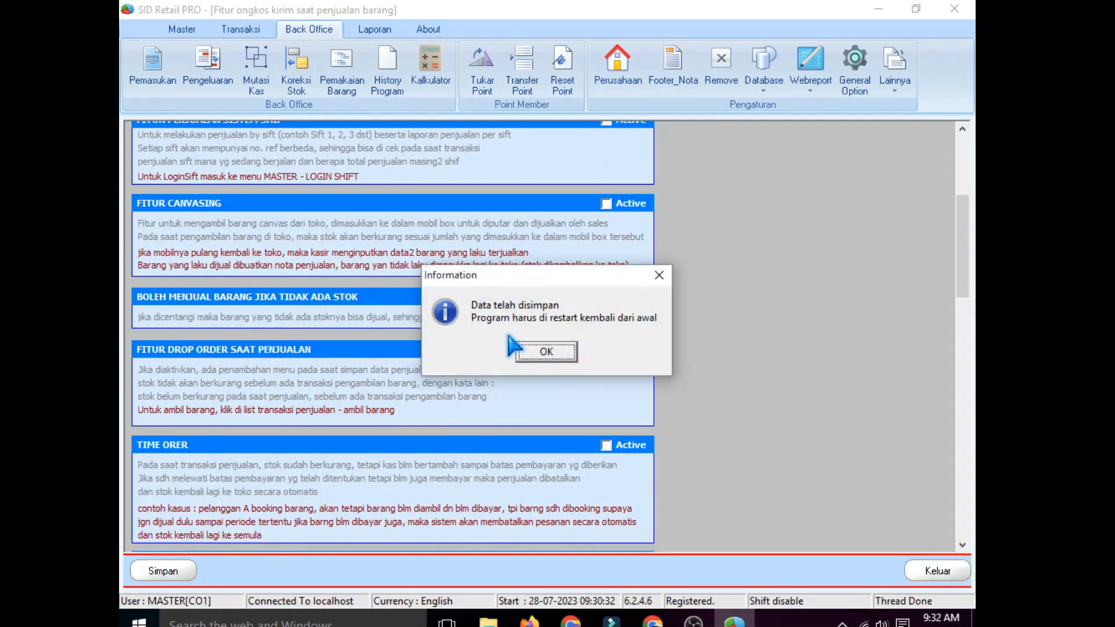
click(545, 352)
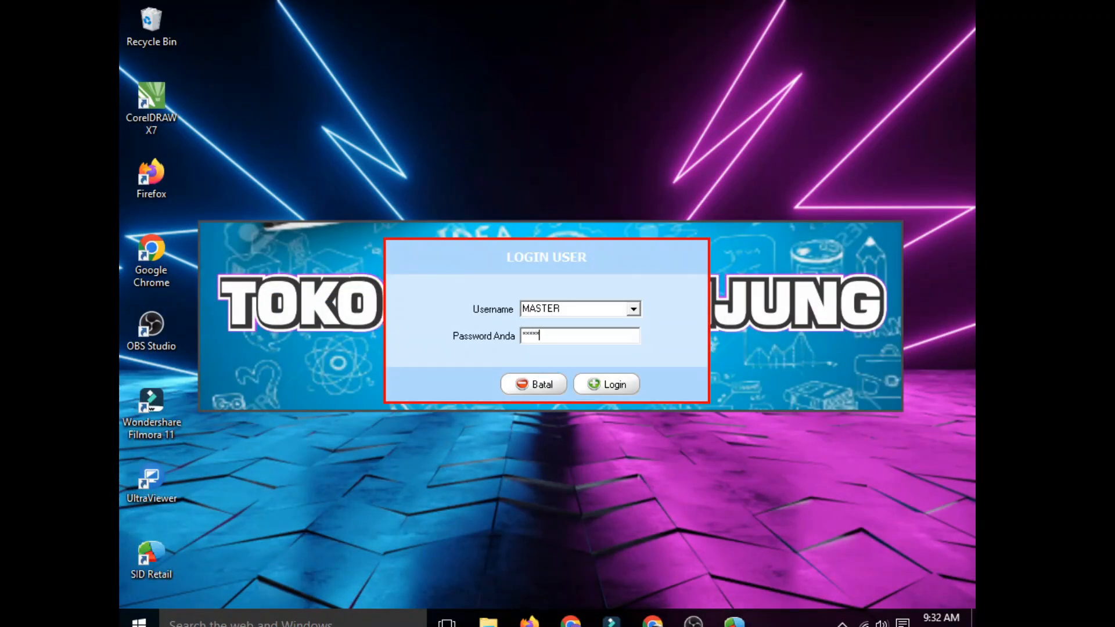
Step: Log in and verify CONTOH 1–3 hold 1 KTN 6 PAK and CONTOH 4 holds 6 PAK
click(604, 385)
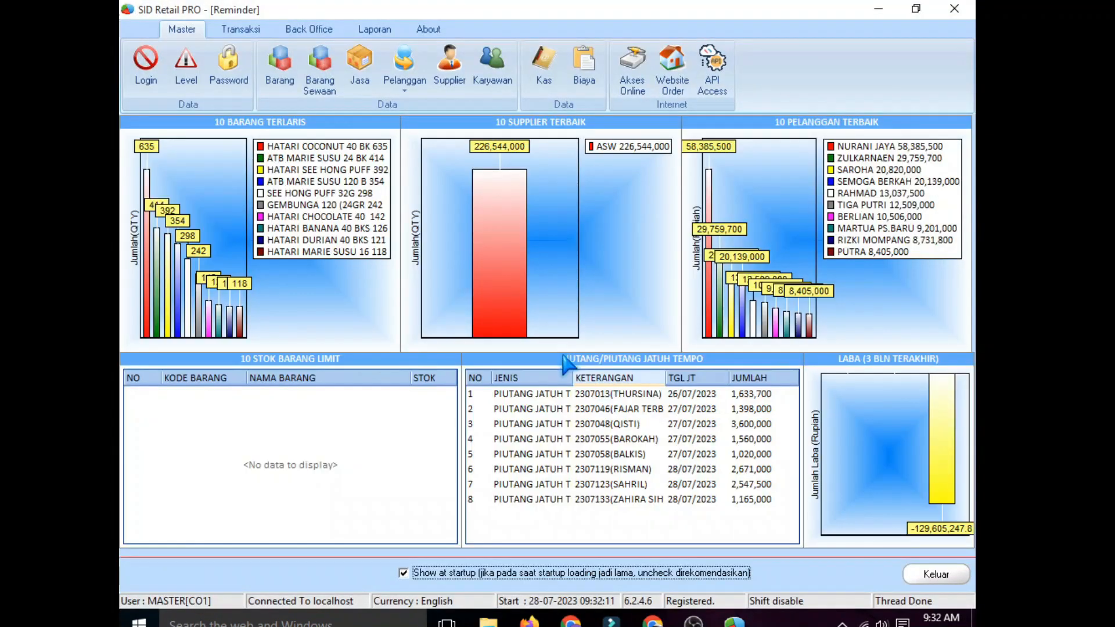
click(266, 64)
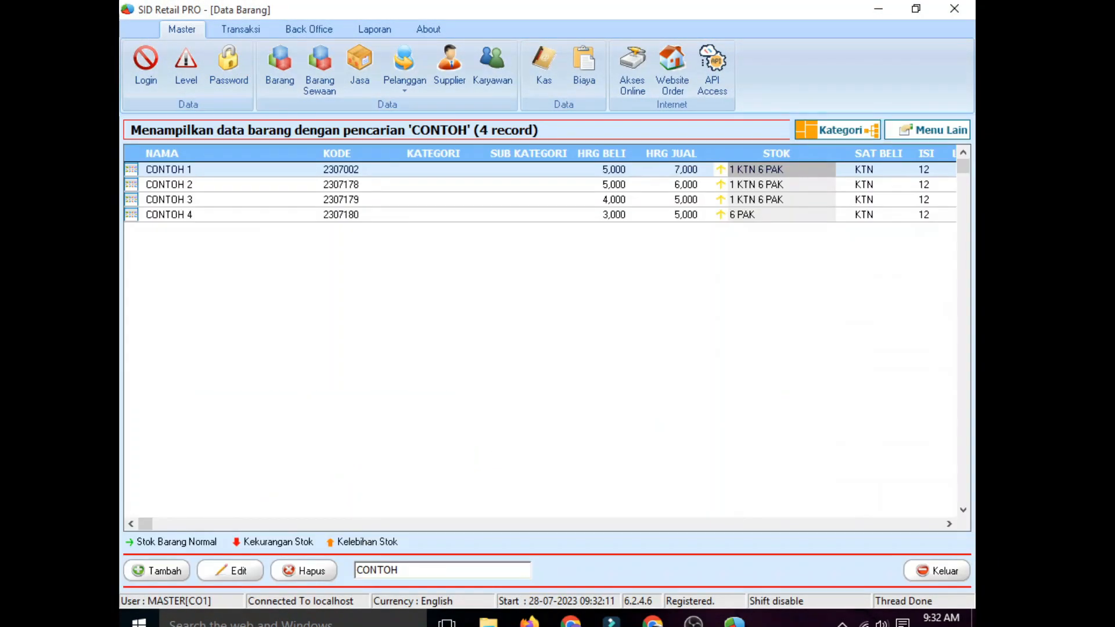
click(212, 170)
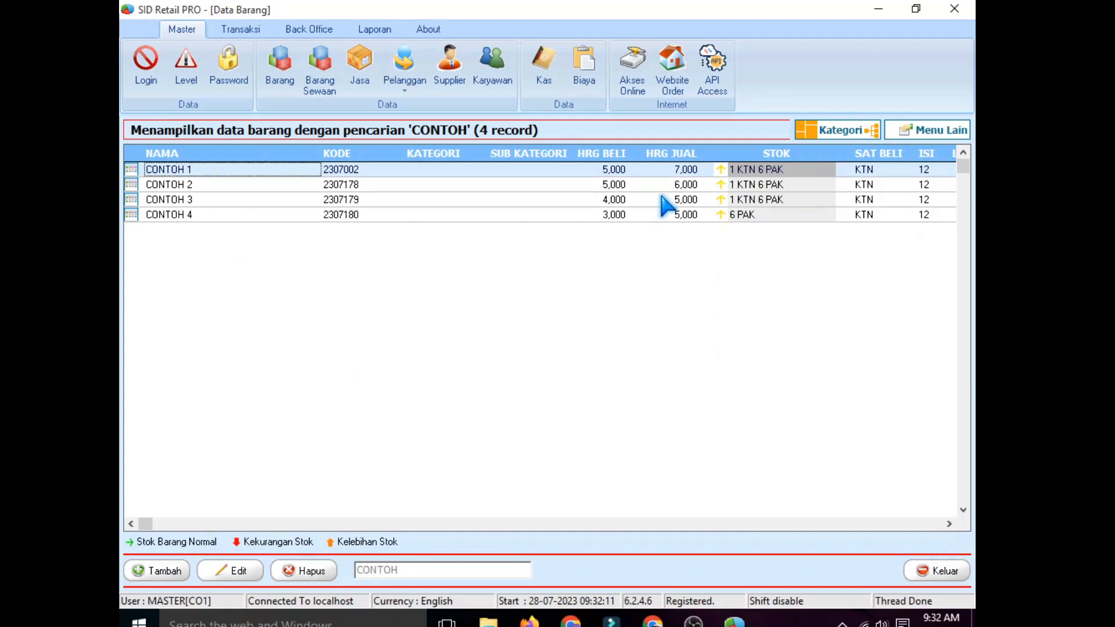
click(769, 175)
click(783, 185)
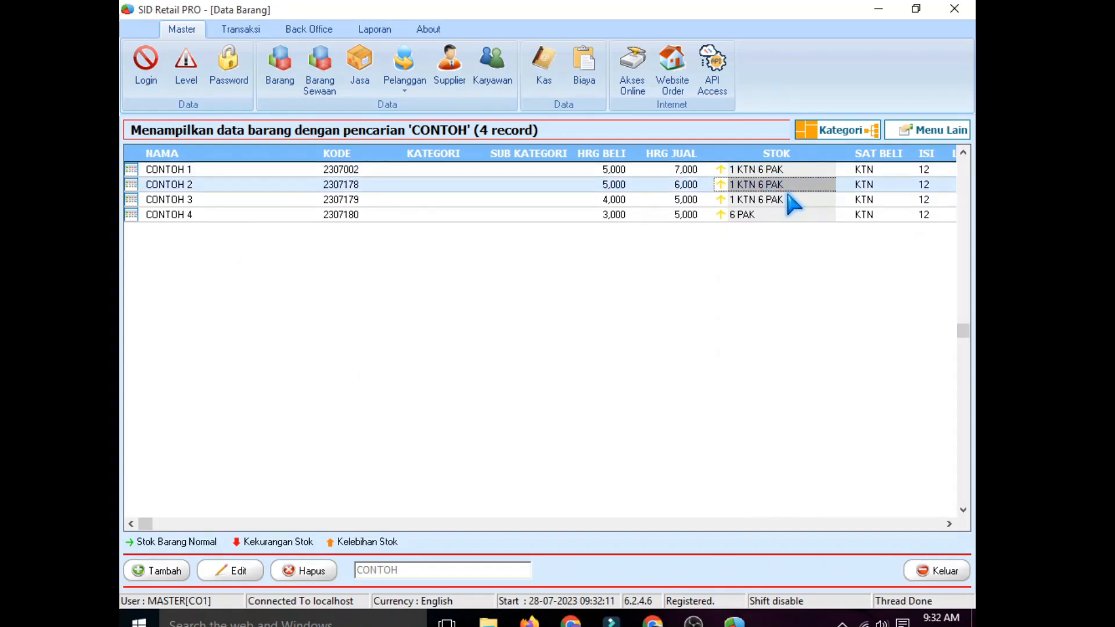
click(781, 201)
click(767, 217)
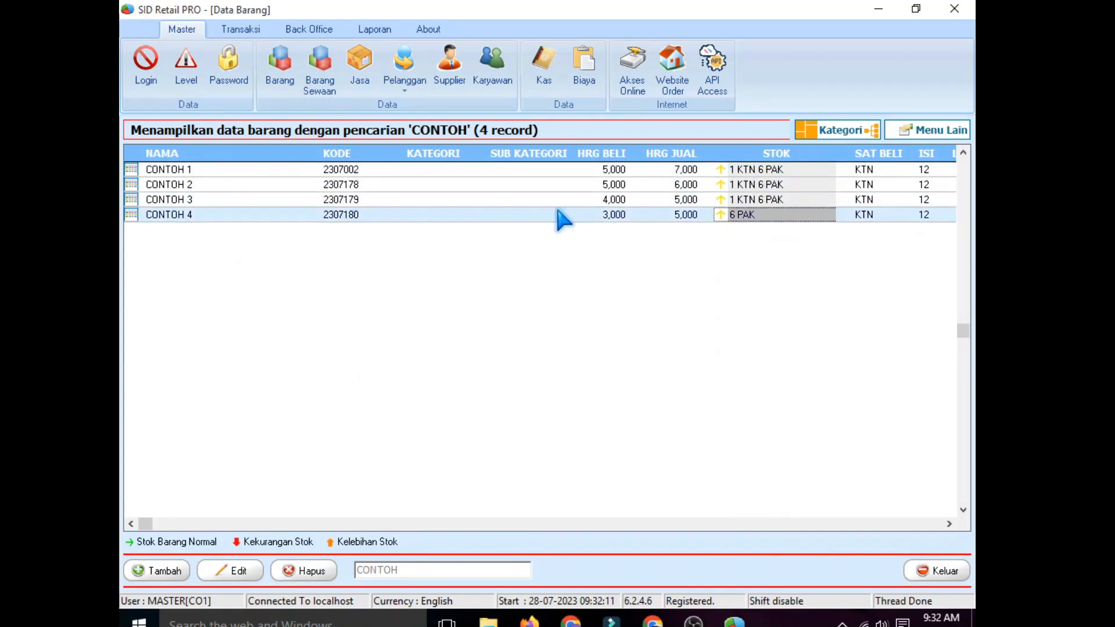
click(244, 30)
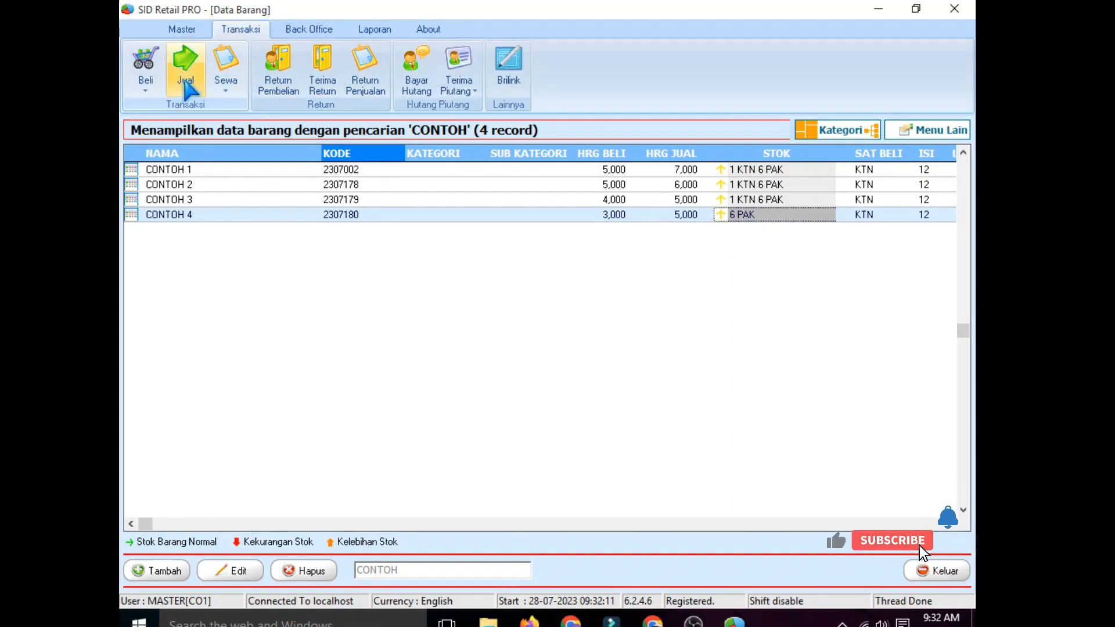
Step: Open the store sales list and review the items of the 424,000 sale
click(193, 55)
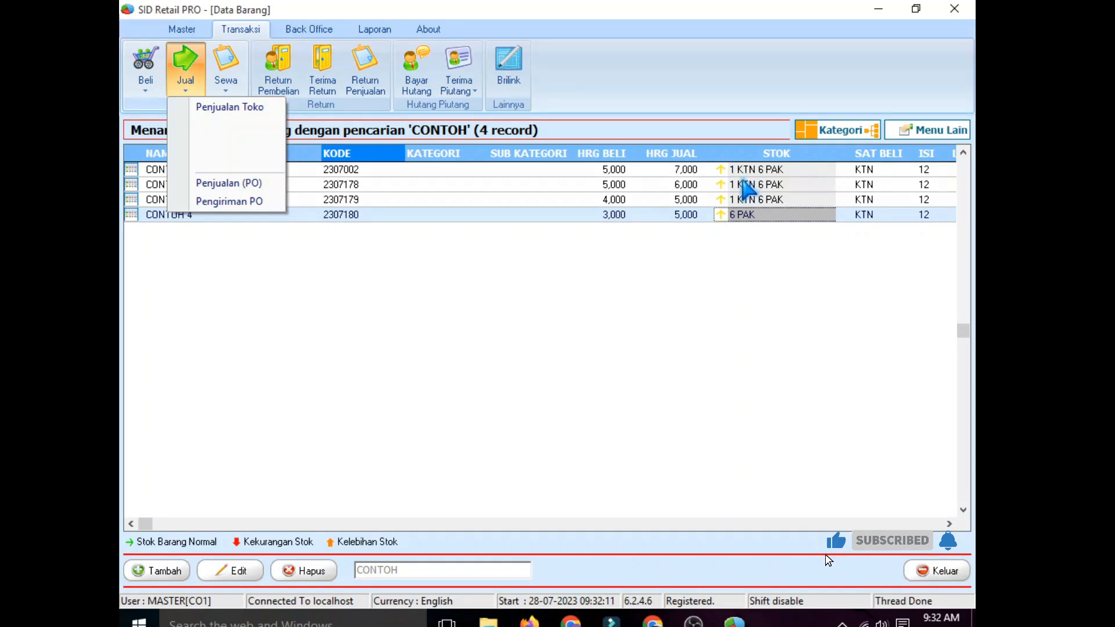
click(242, 108)
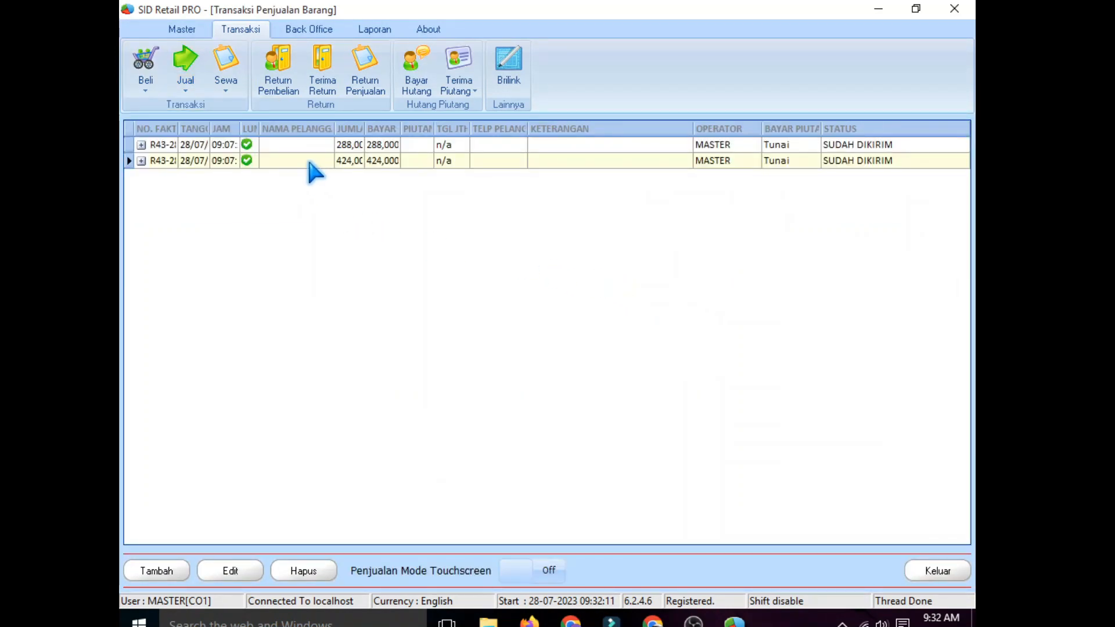
double_click(310, 162)
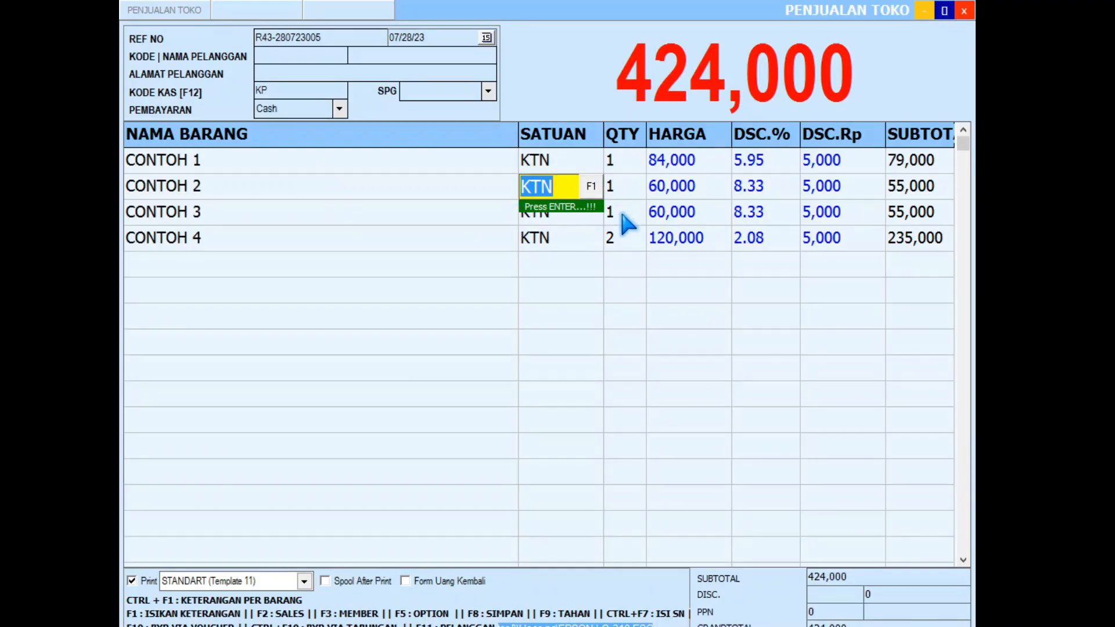
click(964, 10)
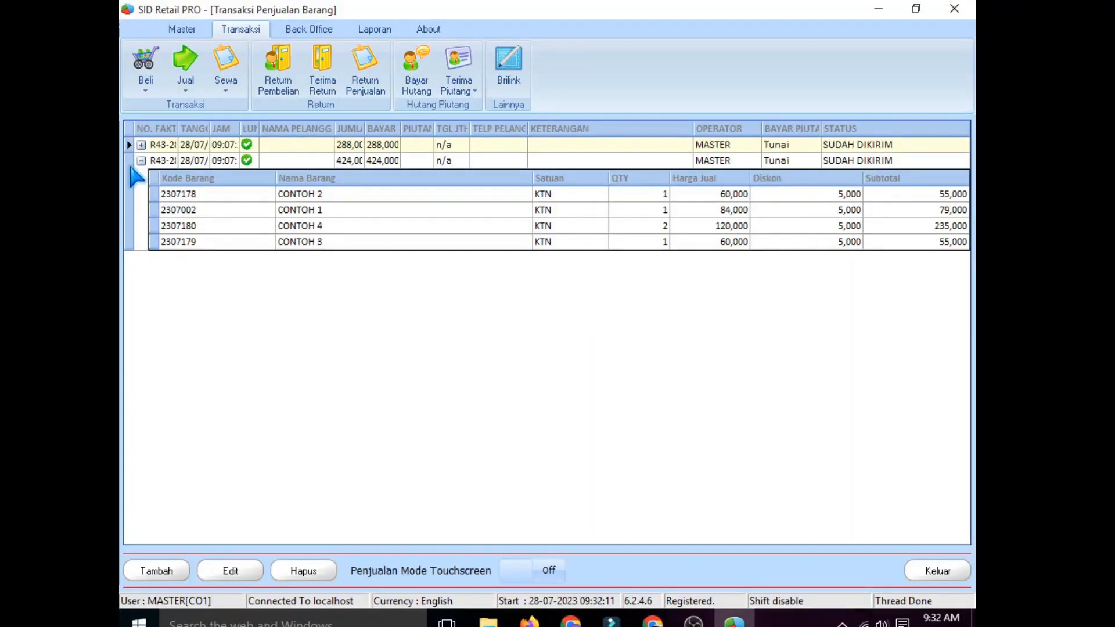
click(140, 161)
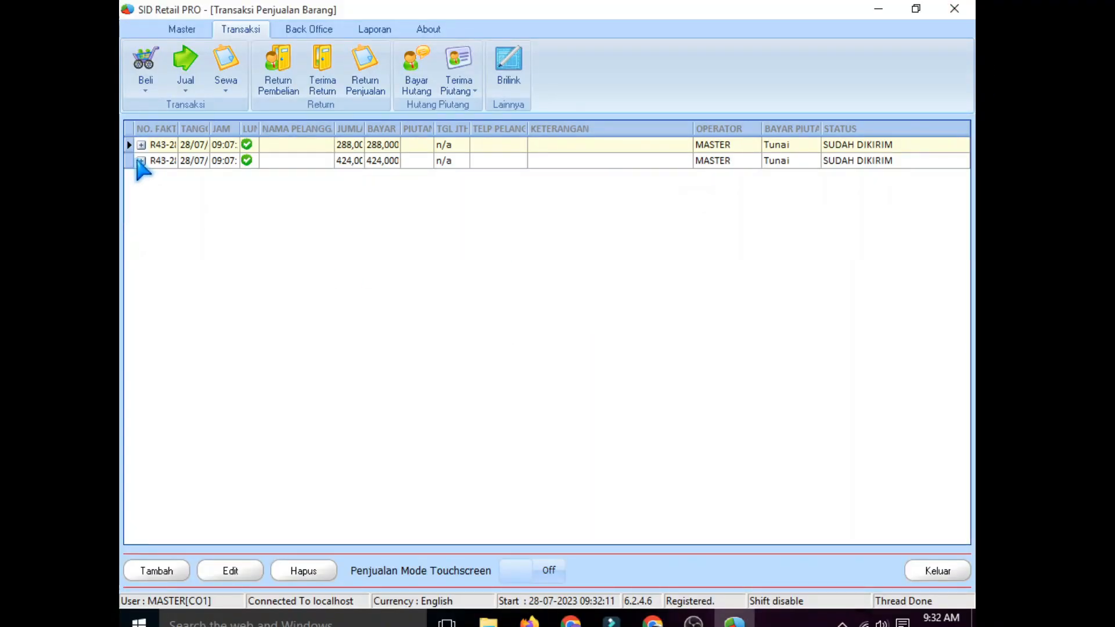
Step: Delete the 424,000 sale with Hapus and confirm the deletion
right_click(271, 163)
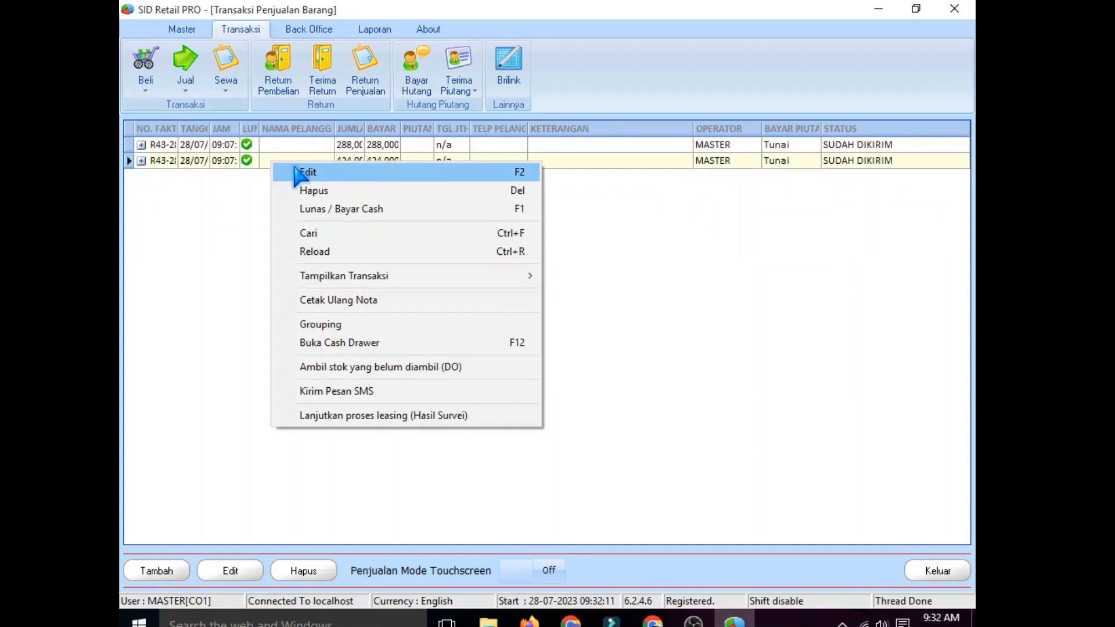
click(314, 192)
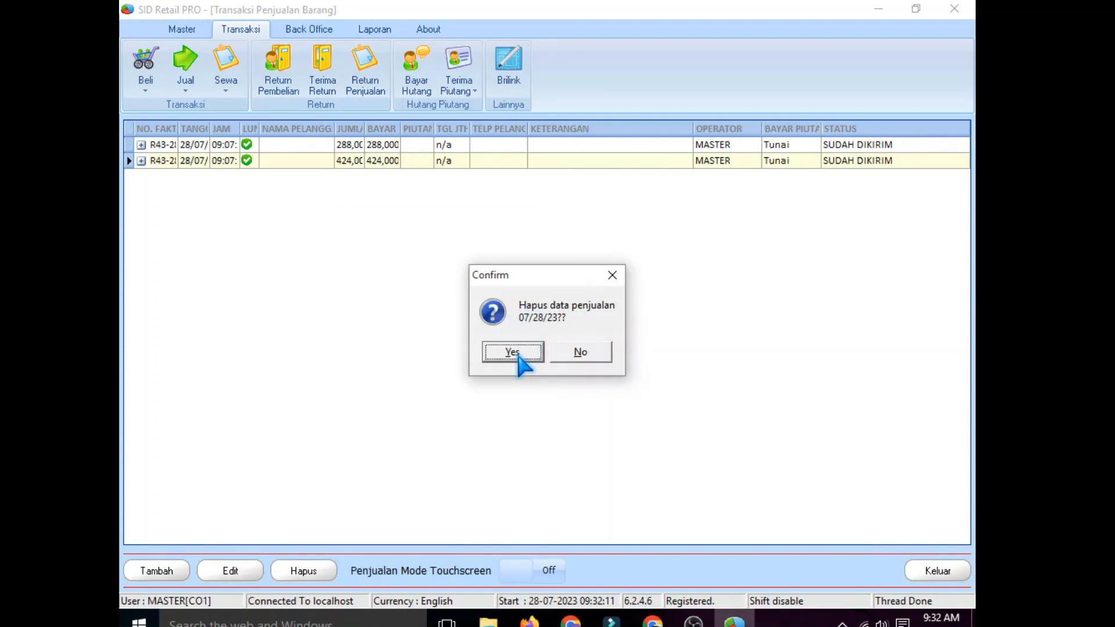
click(513, 352)
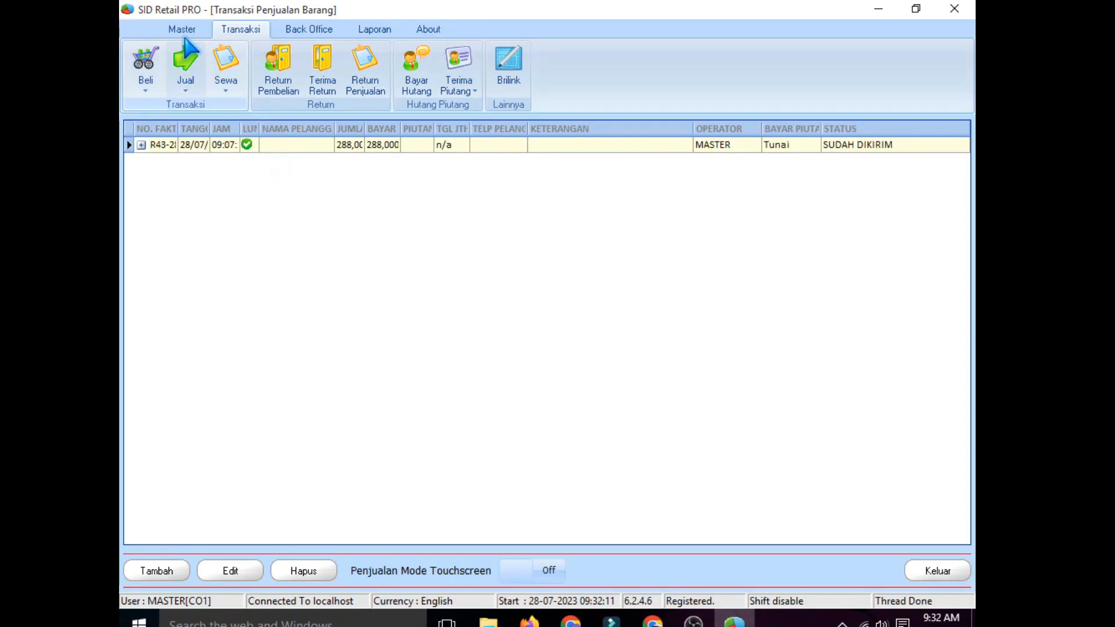
Step: Recheck Data Barang to confirm the CONTOH items are back at 2 KTN 6 PAK stock
click(182, 30)
click(284, 71)
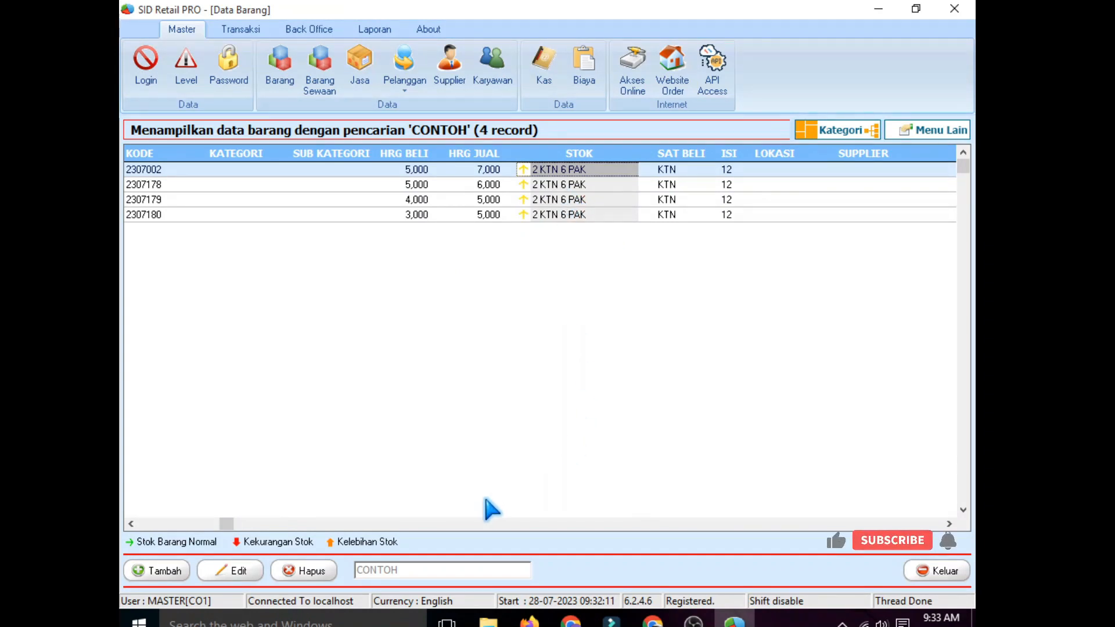
drag(226, 524, 145, 524)
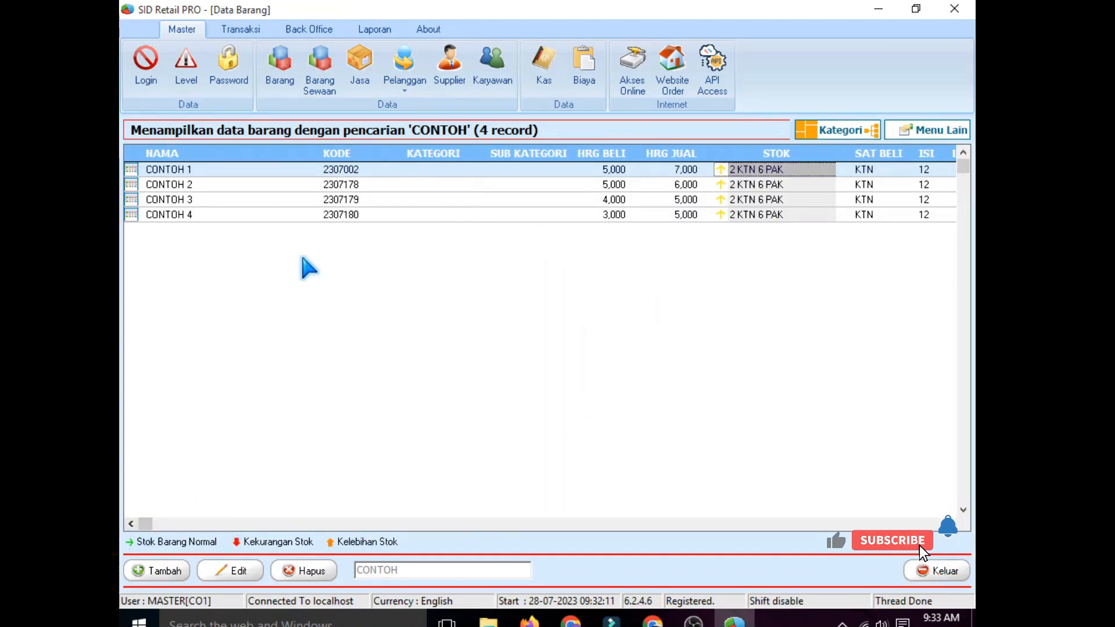
click(184, 170)
click(757, 169)
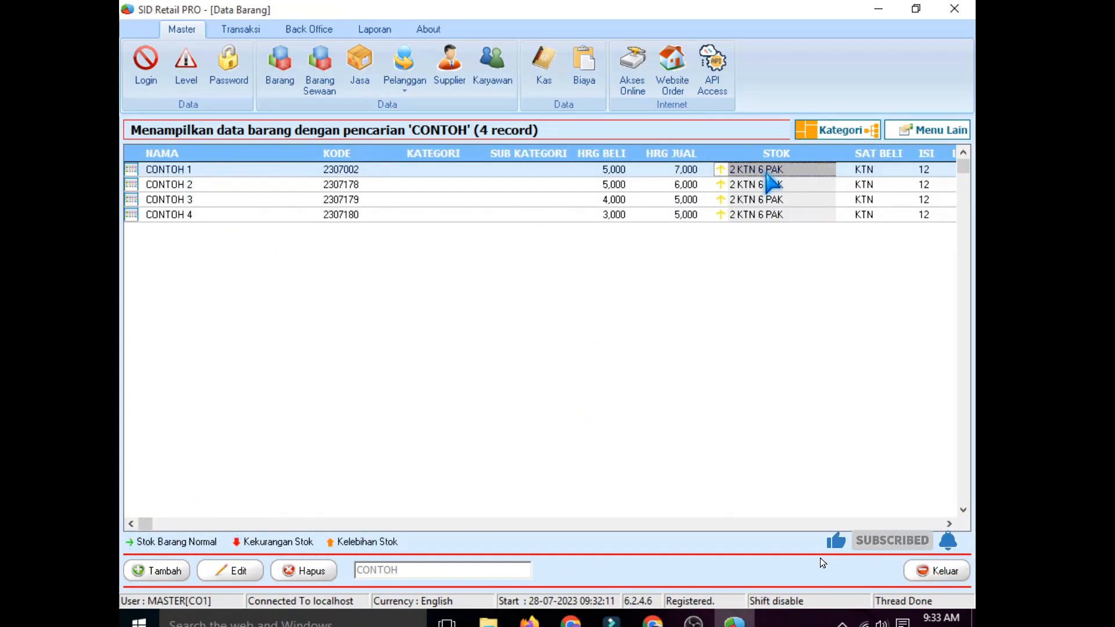
click(781, 199)
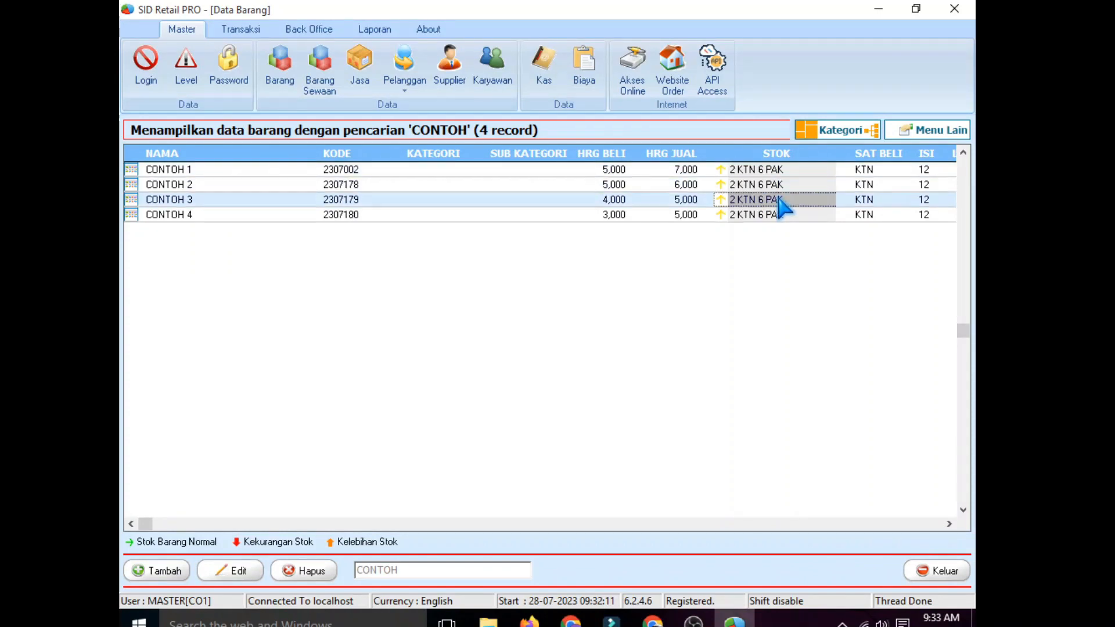
click(781, 215)
click(761, 169)
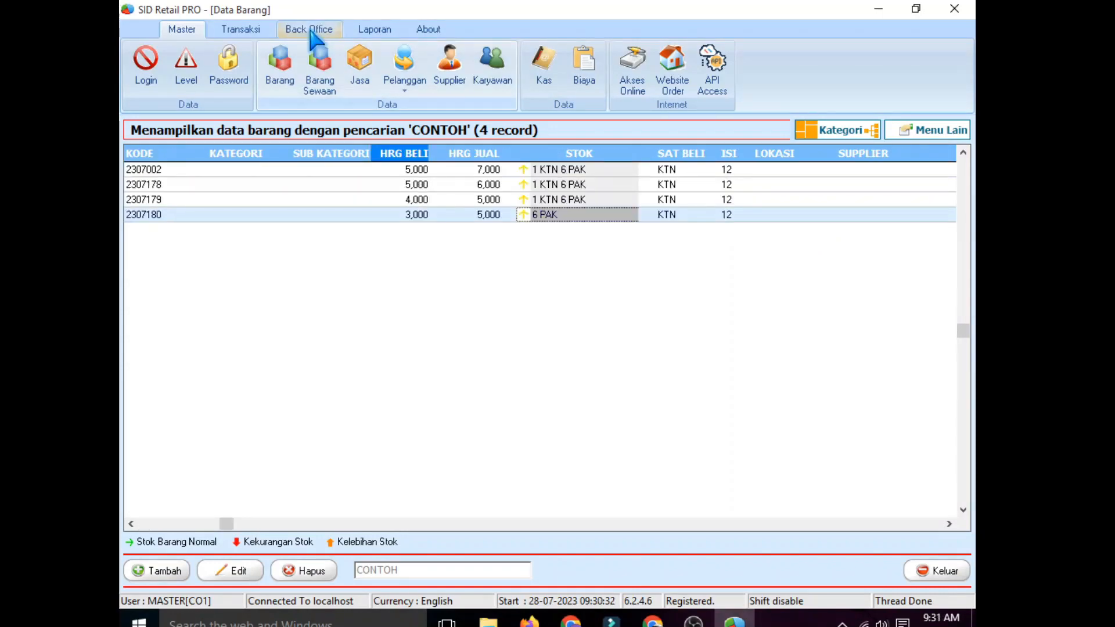
Step: Turn off selling items without stock in General Option, save, and acknowledge the restart
click(311, 32)
click(854, 61)
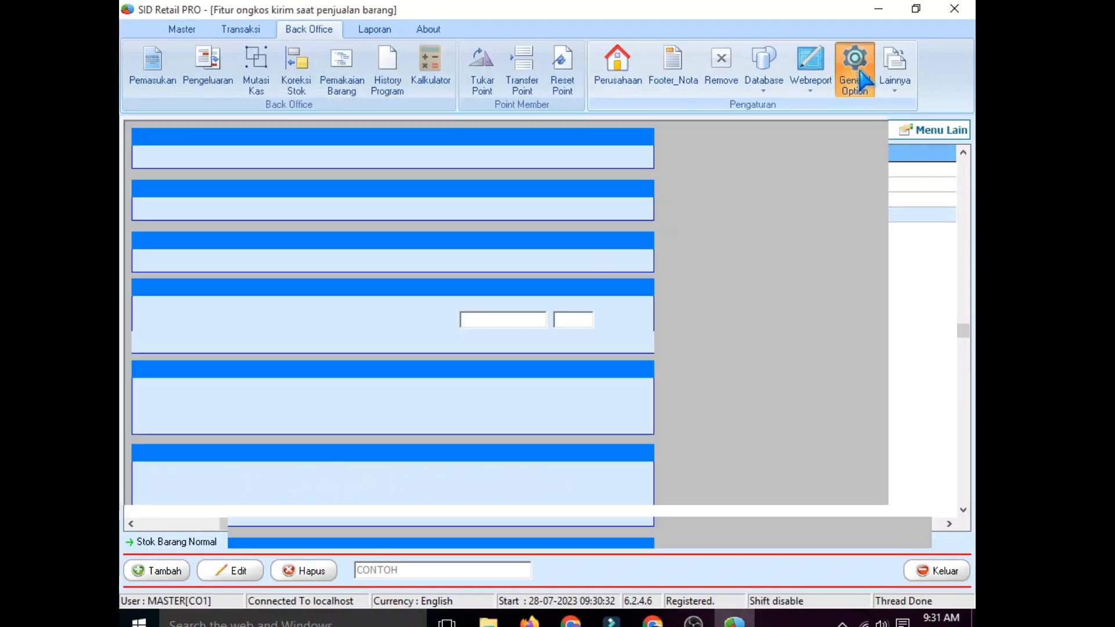
scroll(180, 261, down, 5)
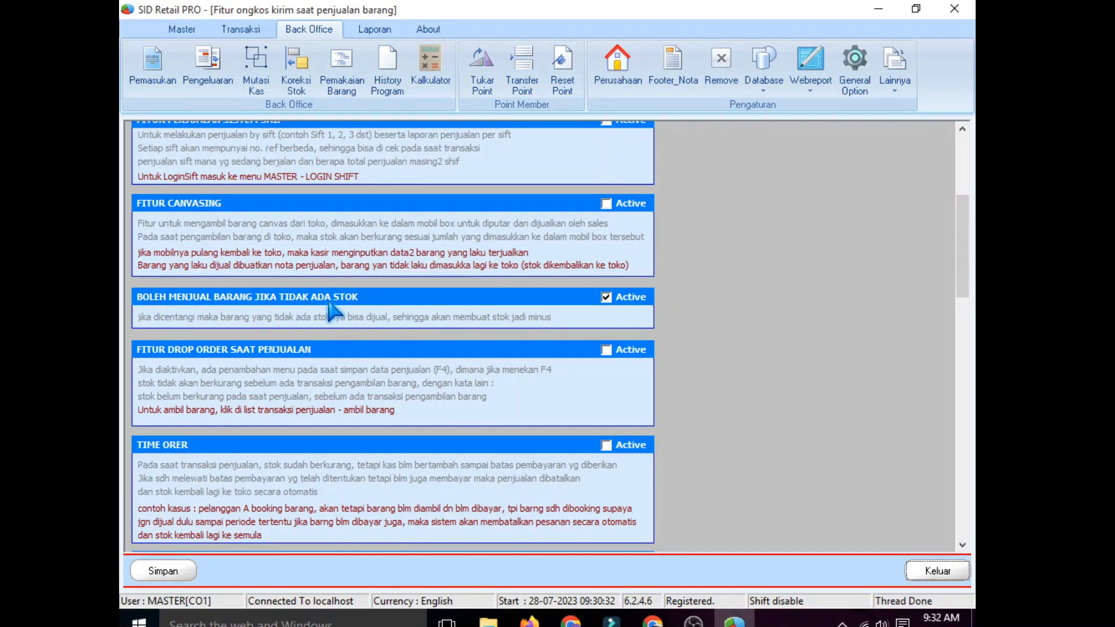
click(606, 298)
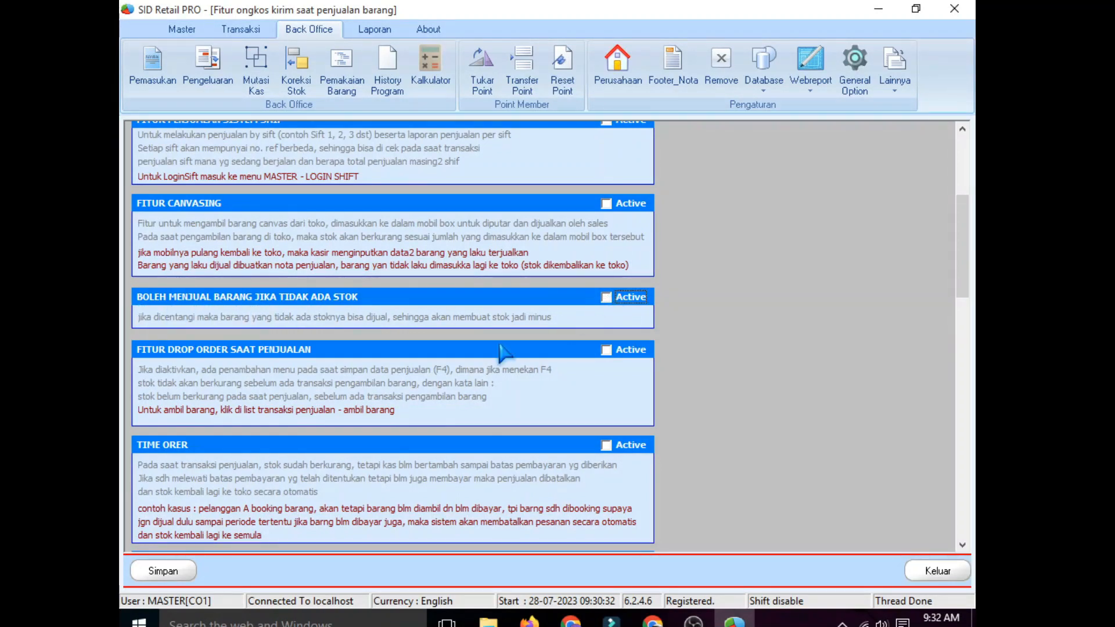
click(165, 572)
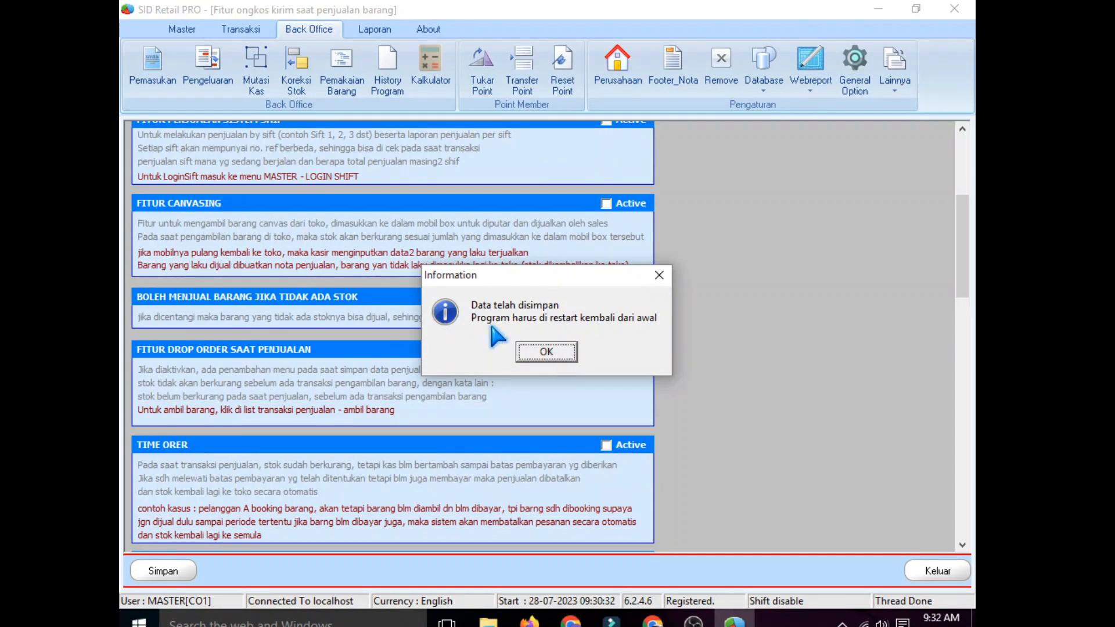
click(529, 349)
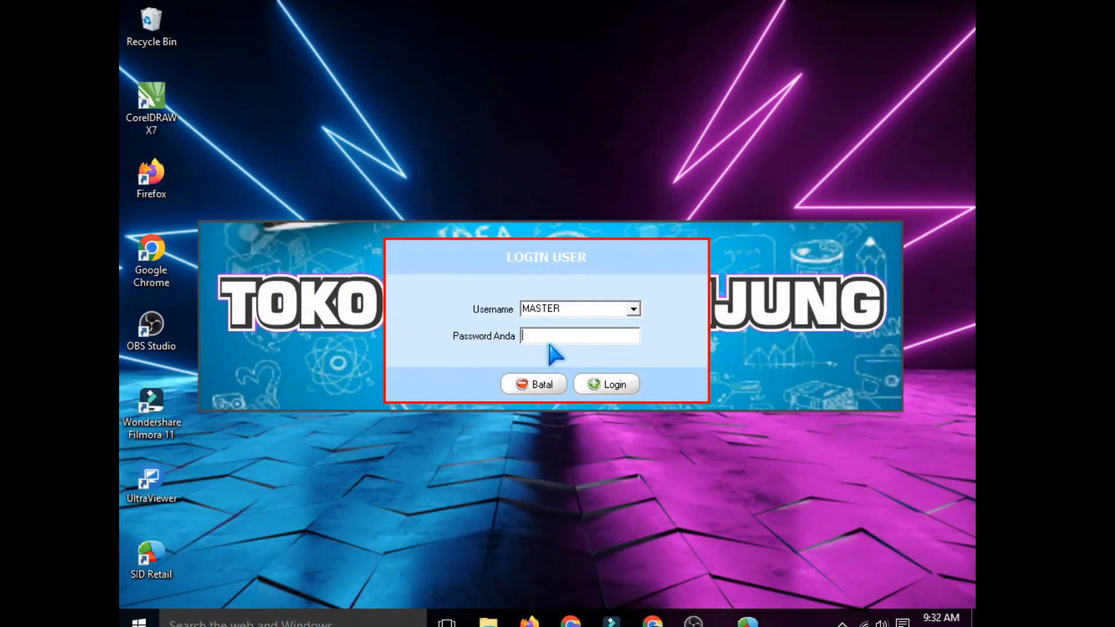
Step: Log in with the account password and open the Data Barang inventory list
text(***********)
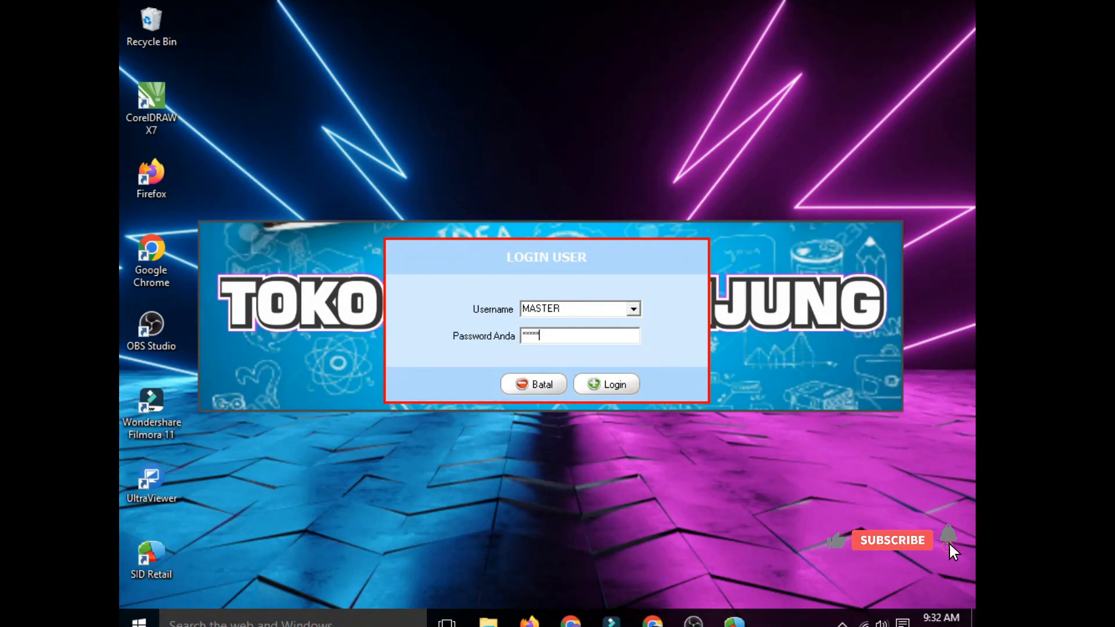
click(604, 384)
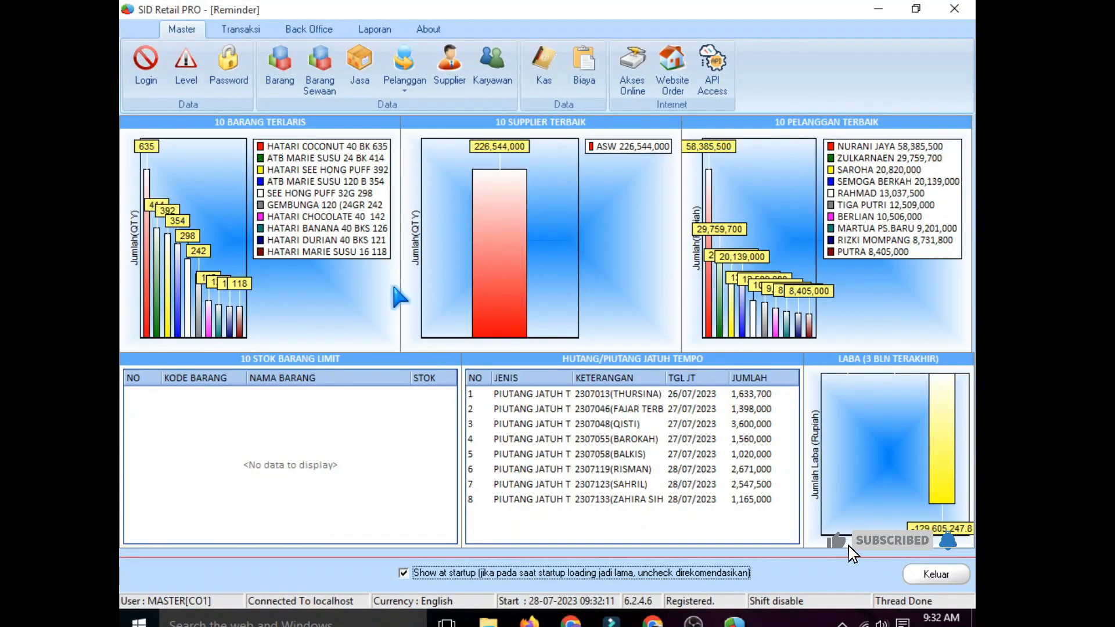
click(281, 68)
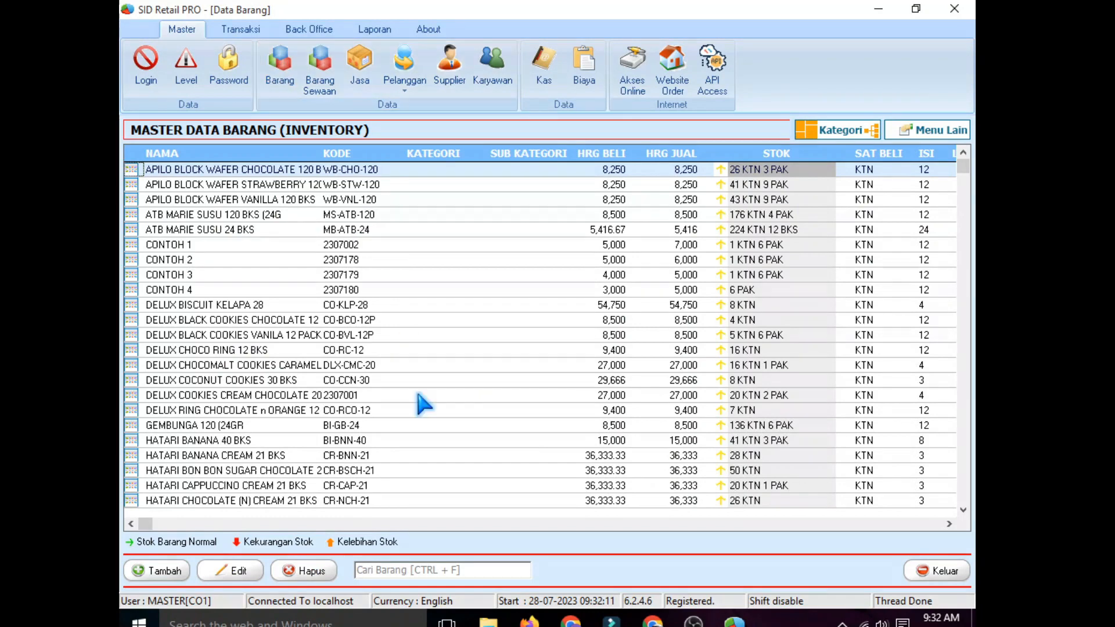